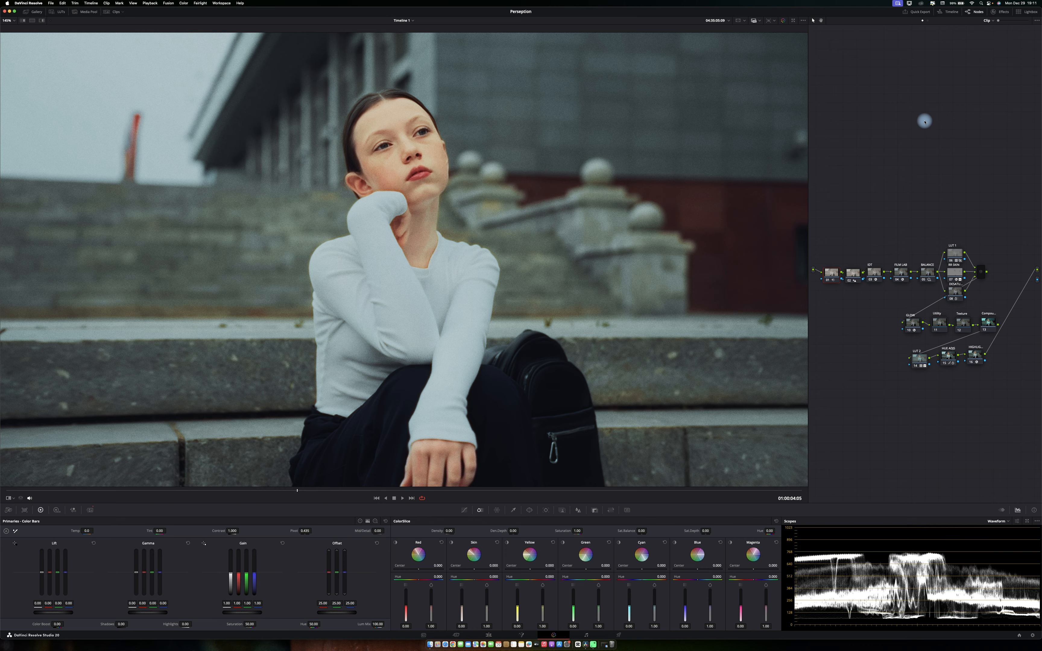
Reset all grades and nodes for the clip and move the remaining node onto the main line.
right_click(881, 141)
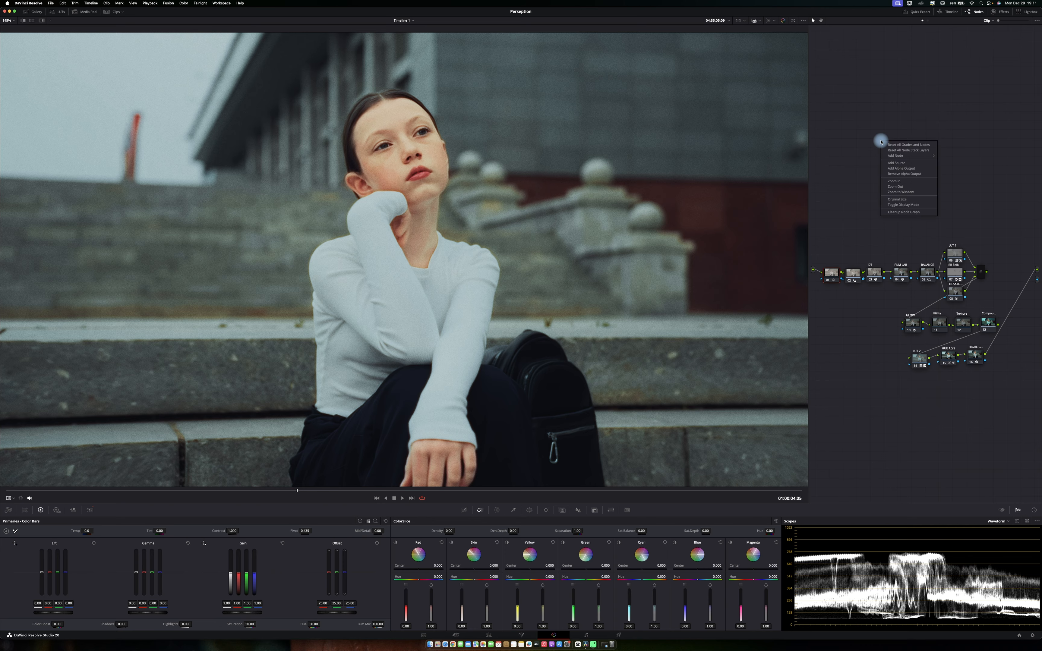
click(895, 148)
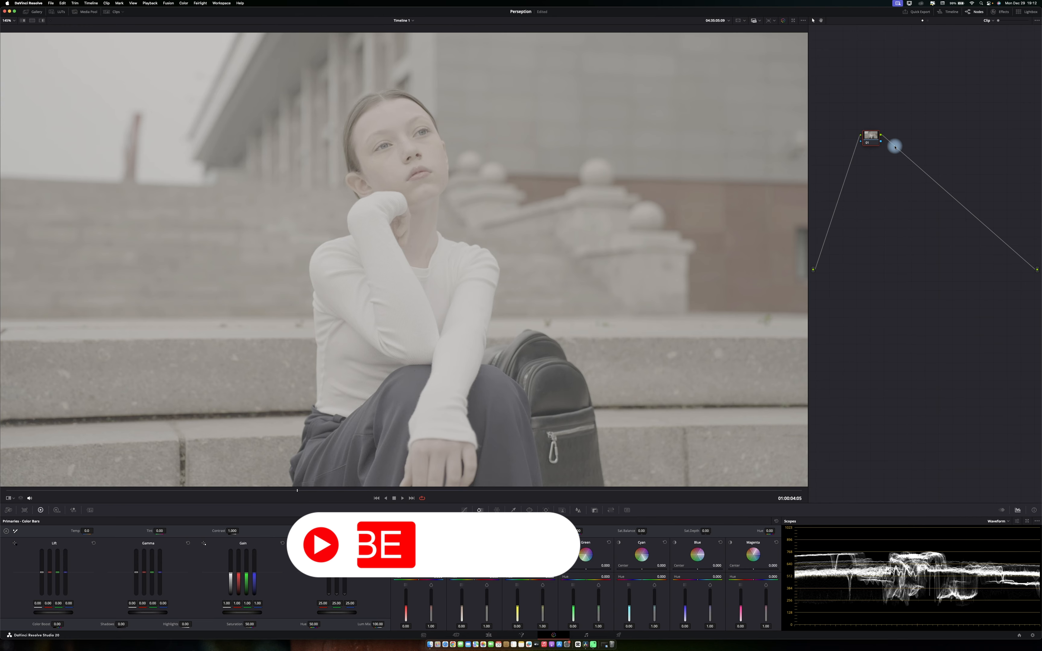
drag(870, 135, 847, 270)
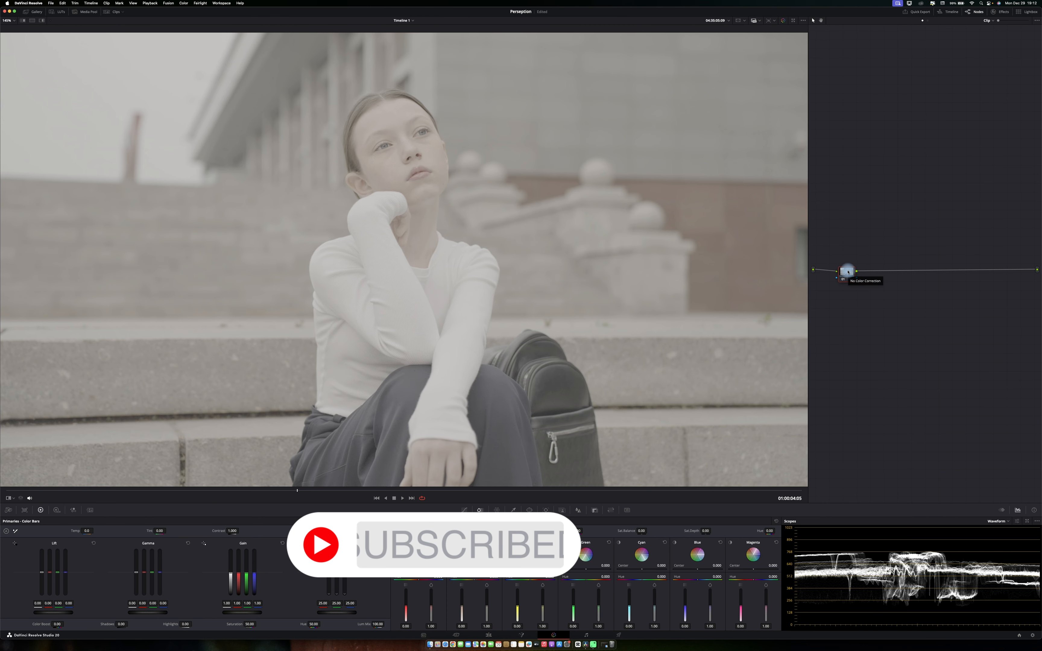
Add a serial node and position it near the output, keeping the first node near the input.
key(alt+s)
drag(881, 275, 1007, 278)
drag(848, 274, 836, 275)
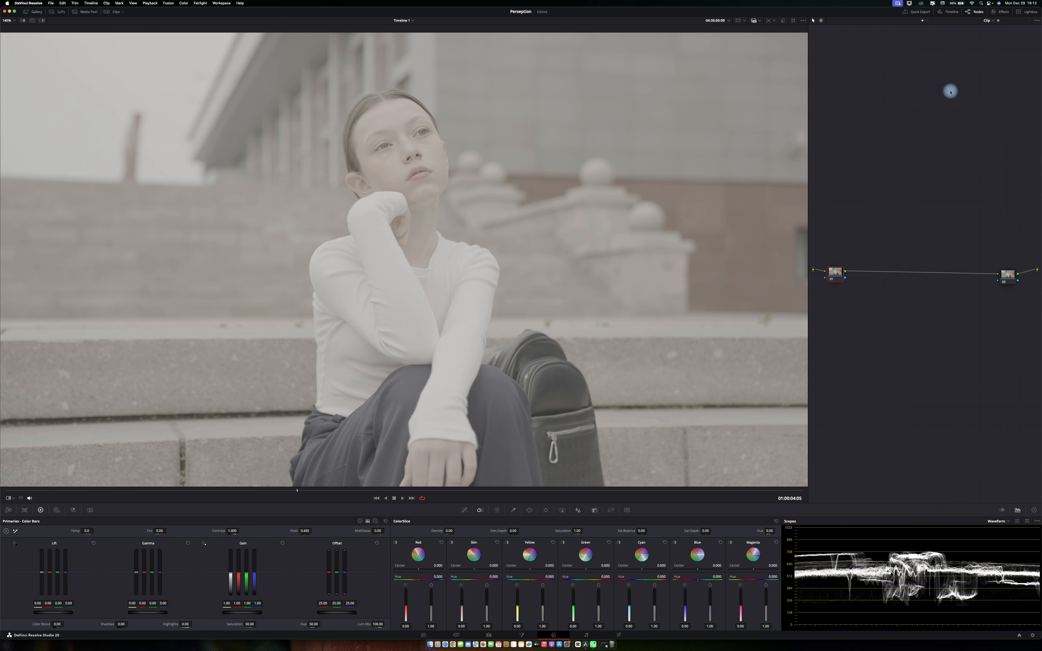
Search the effects library for COLO and apply Color Space Transform to the first node.
click(994, 13)
click(1024, 12)
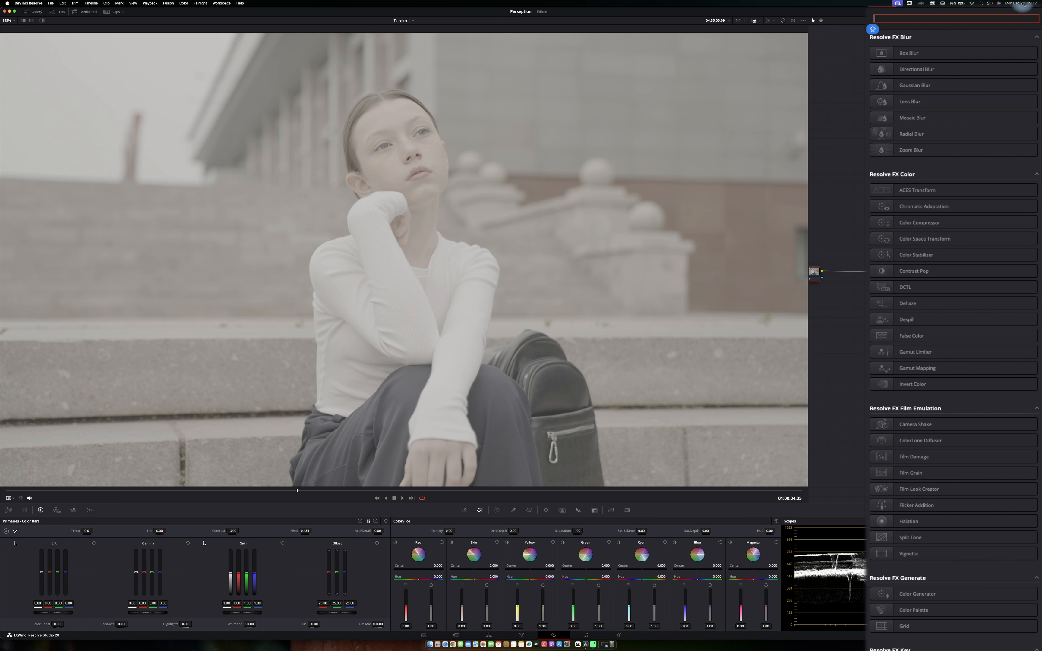
text(CPOL)
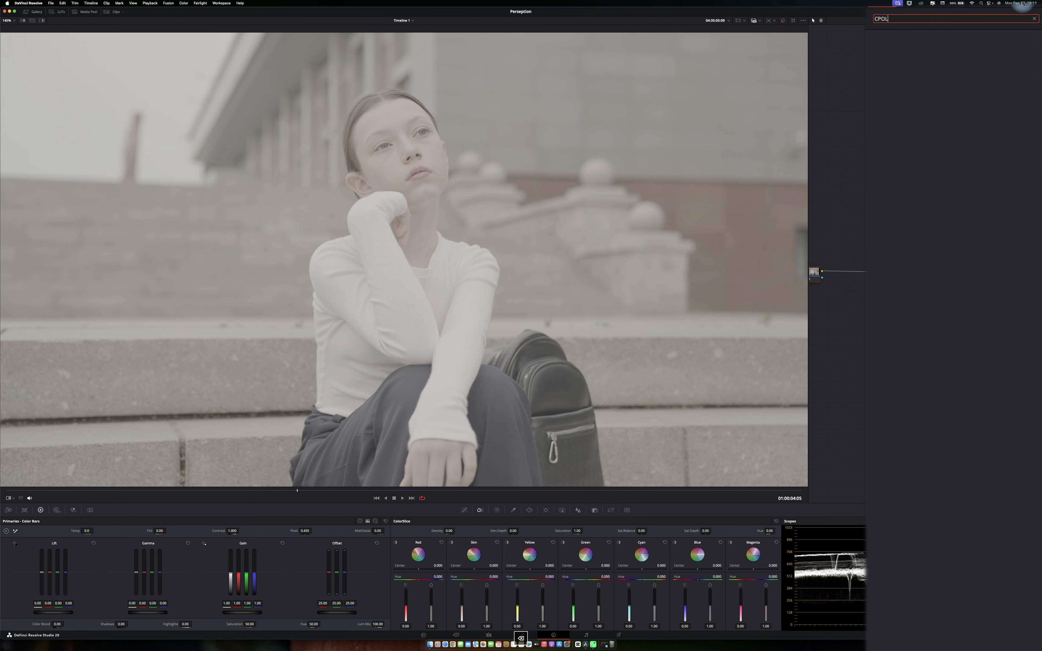
key(super+a)
text(COLO)
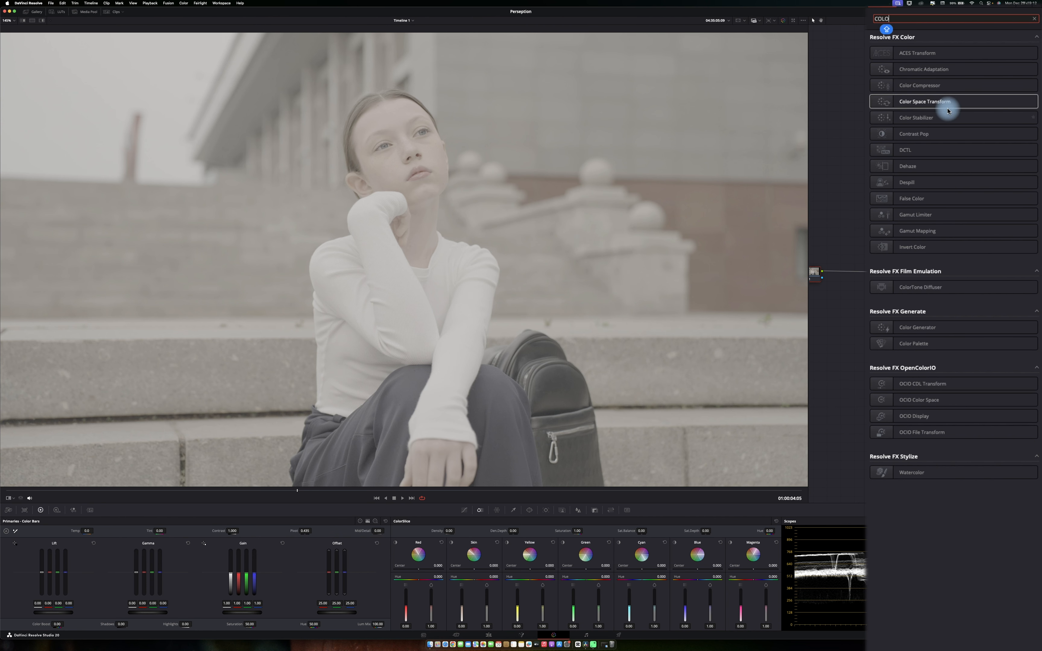
drag(947, 104, 810, 273)
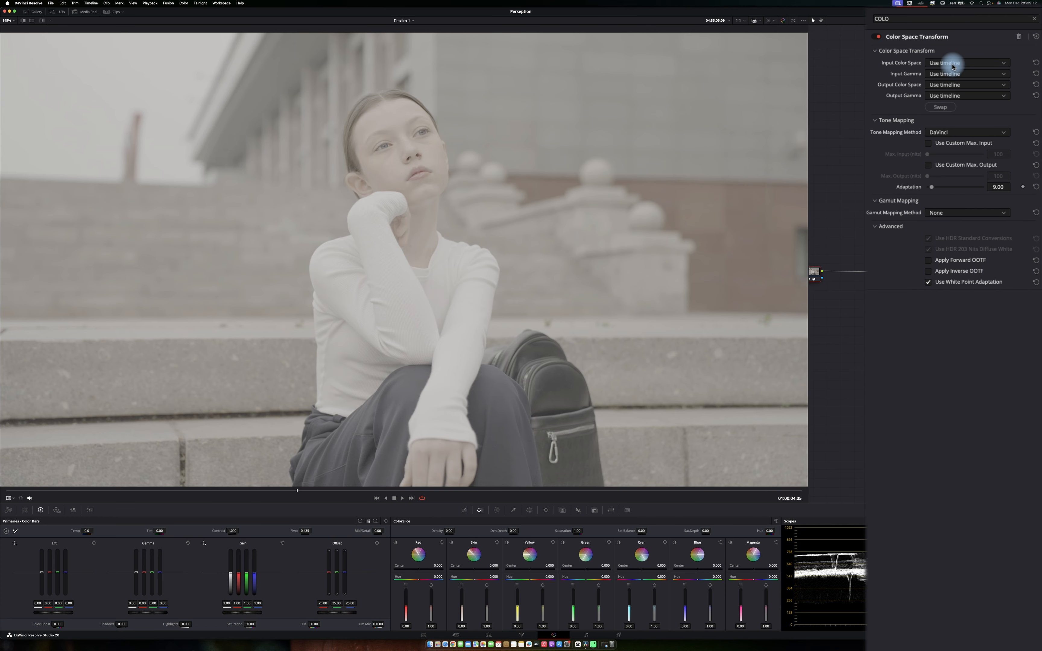
Set the transform's input color space to Sony S-Gamut3.Cine and input gamma to Sony S-Log3.
click(953, 63)
scroll(972, 133, down, 10)
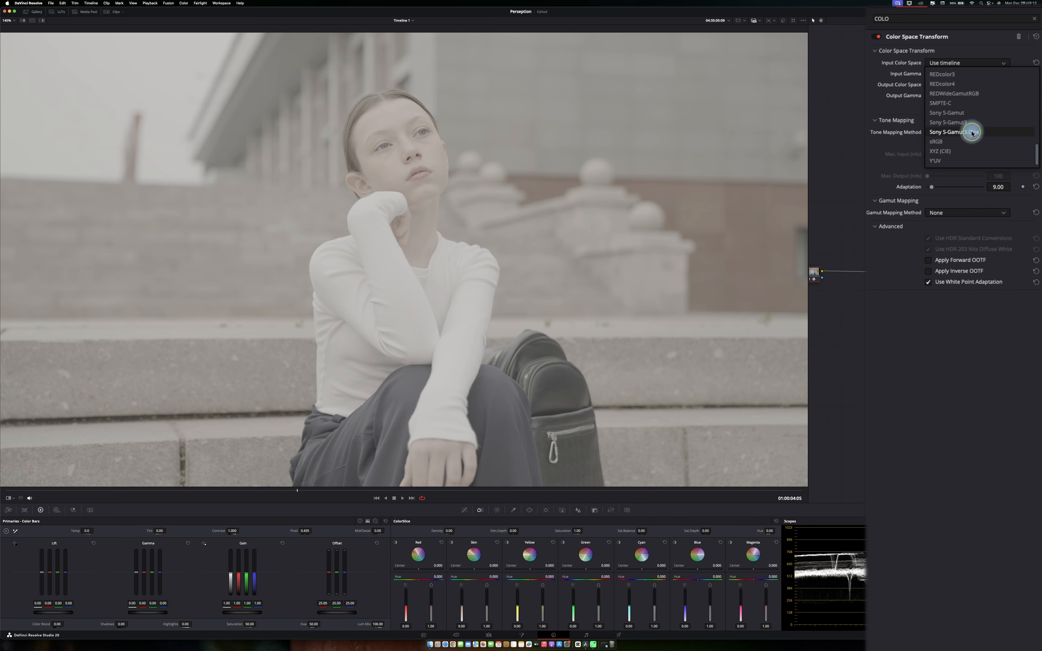
click(973, 132)
click(953, 75)
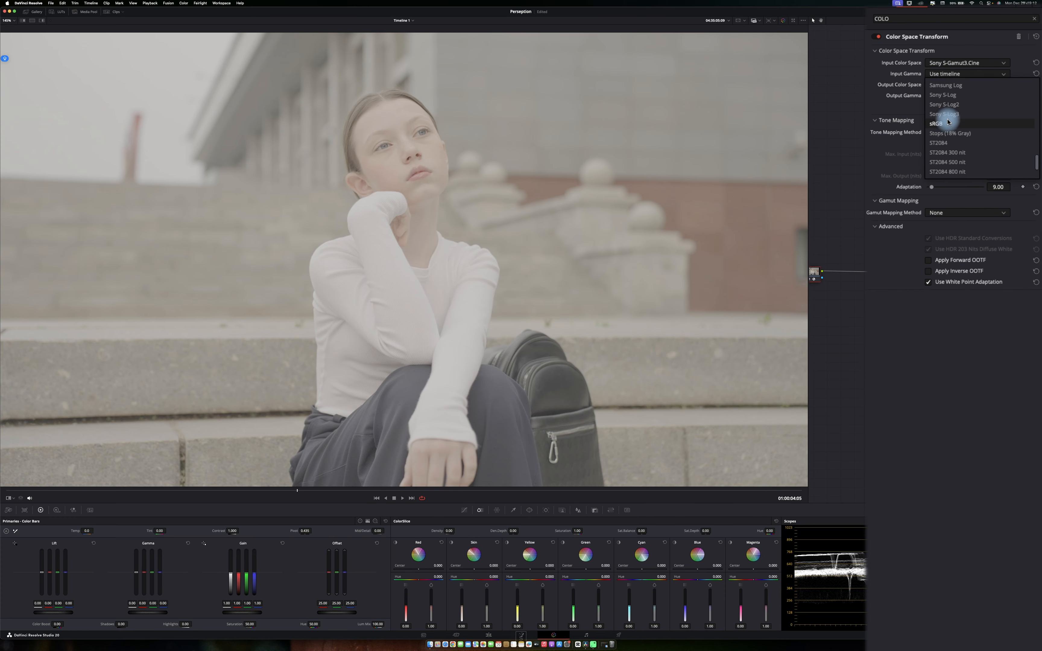
click(946, 115)
Set the output color space to DaVinci Wide Gamut and output gamma to DaVinci Intermediate.
click(944, 86)
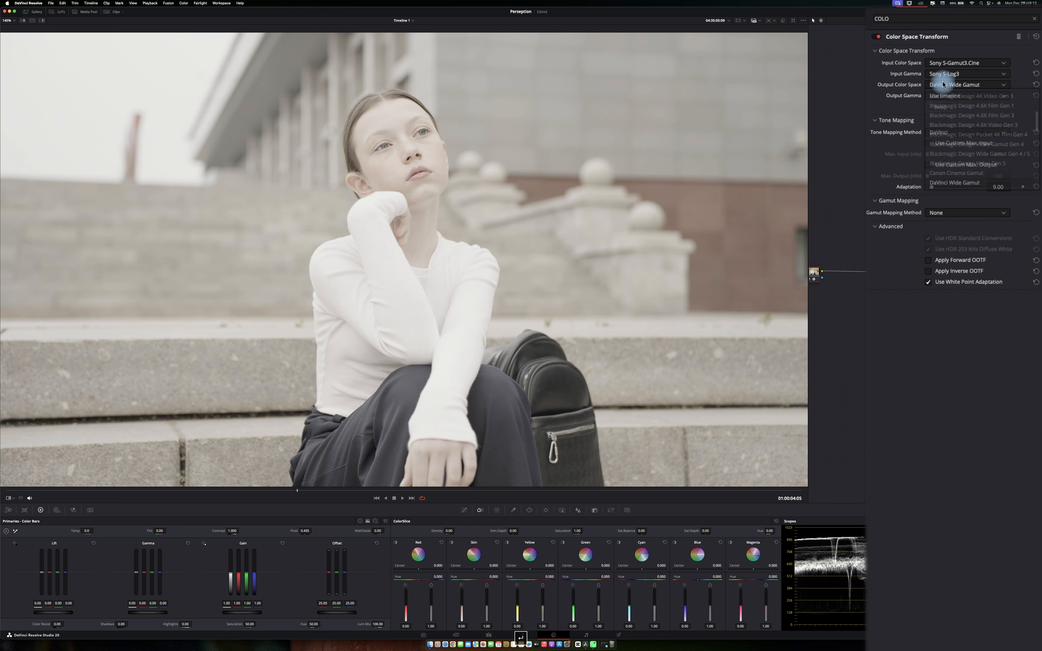
click(942, 110)
click(943, 95)
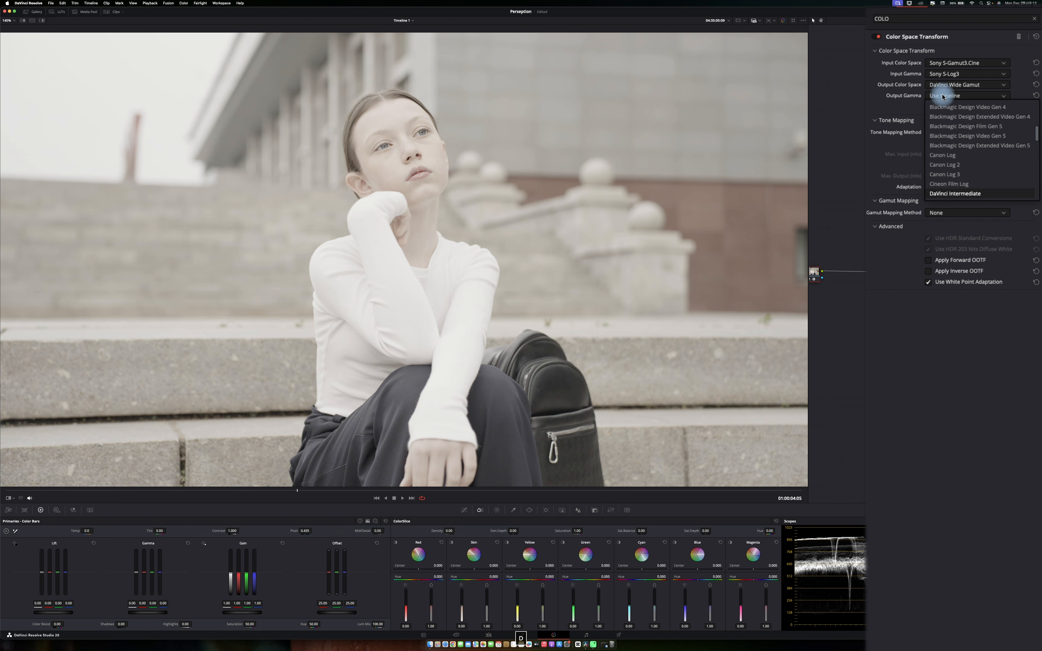
click(942, 97)
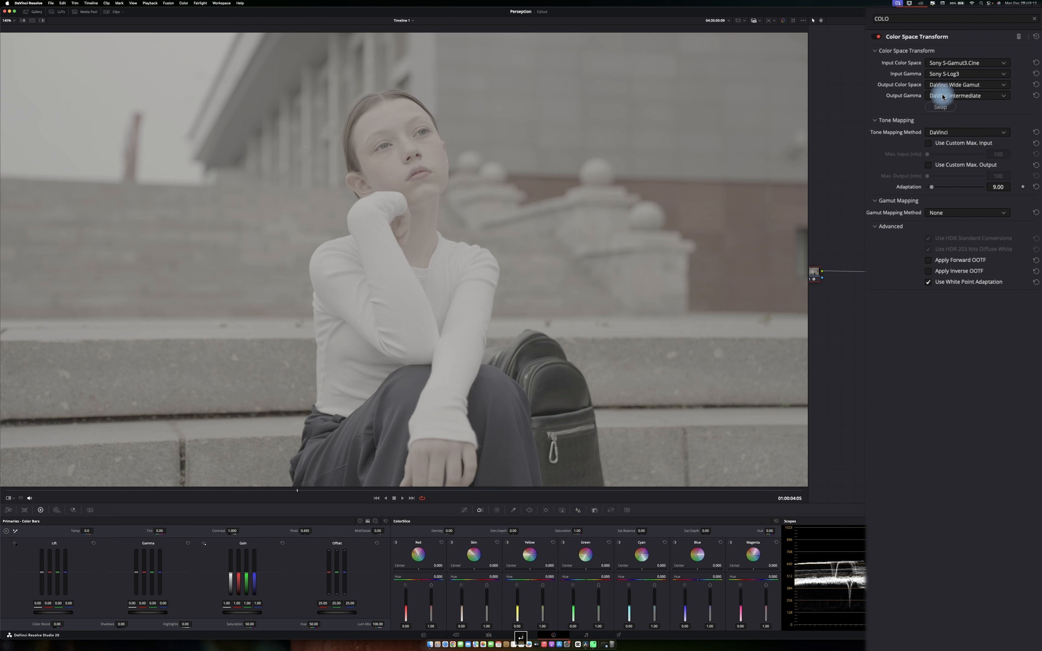
click(959, 203)
click(959, 203)
click(959, 211)
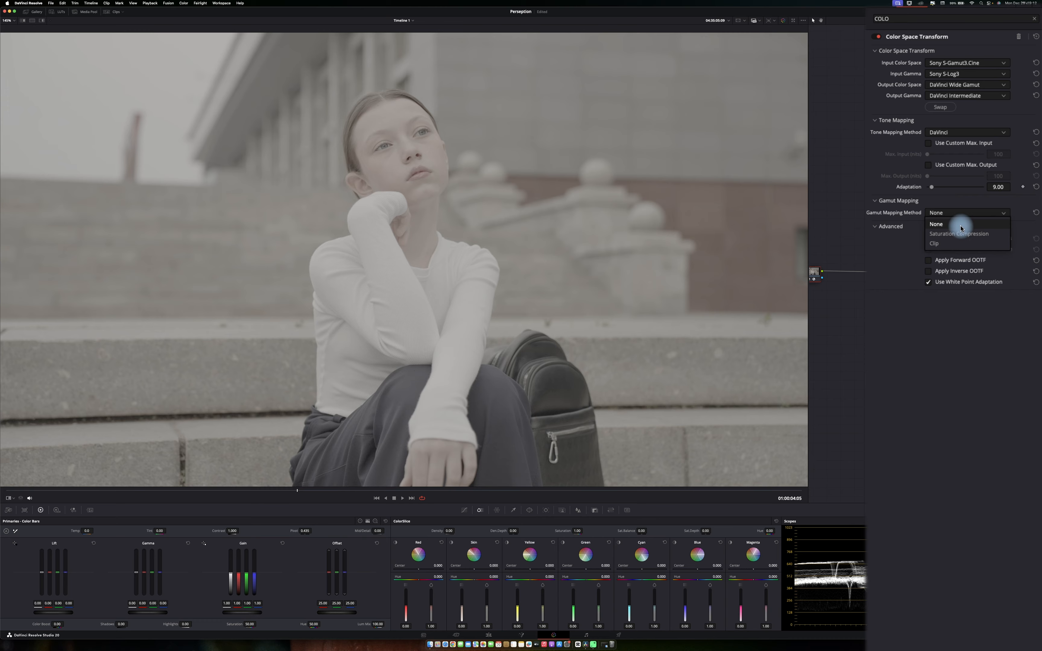
click(961, 200)
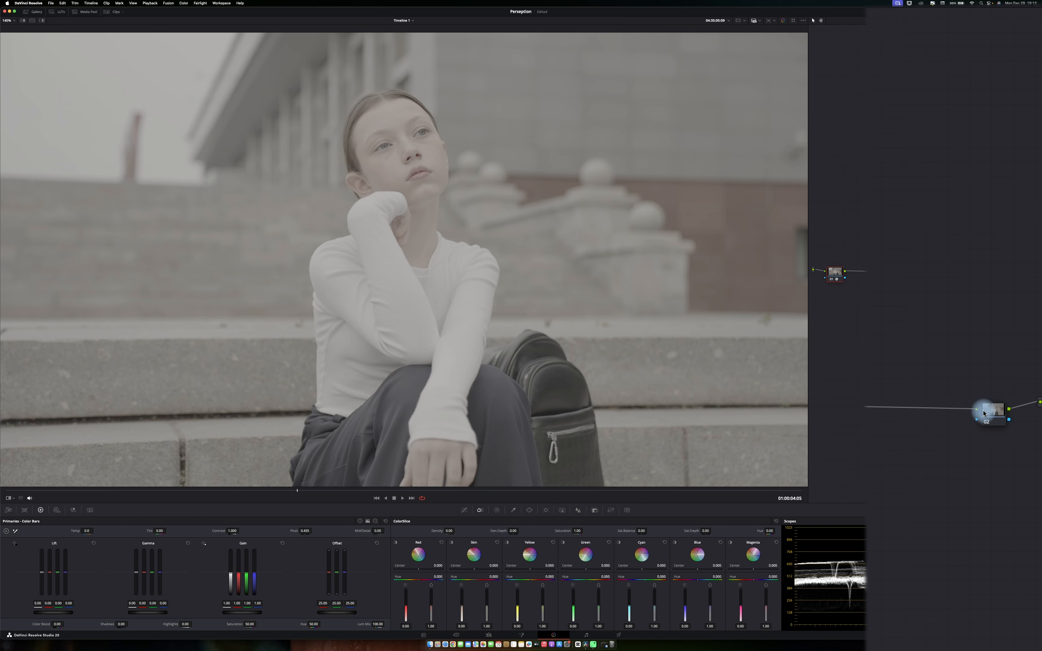
Move the second node below the chain and apply Color Space Transform to it.
drag(984, 414, 827, 341)
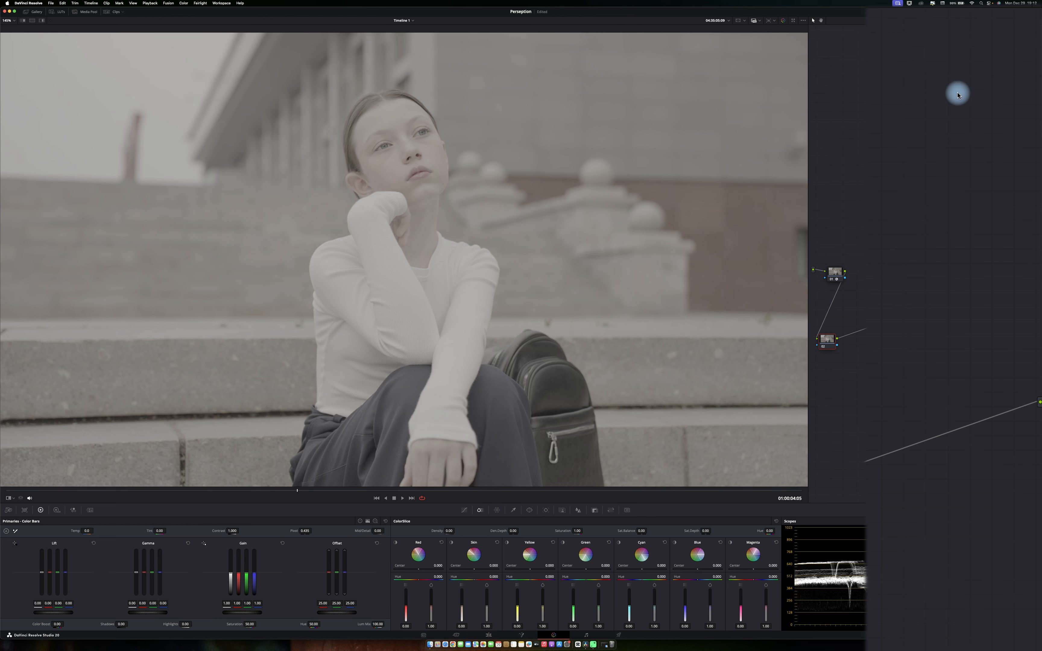
click(987, 11)
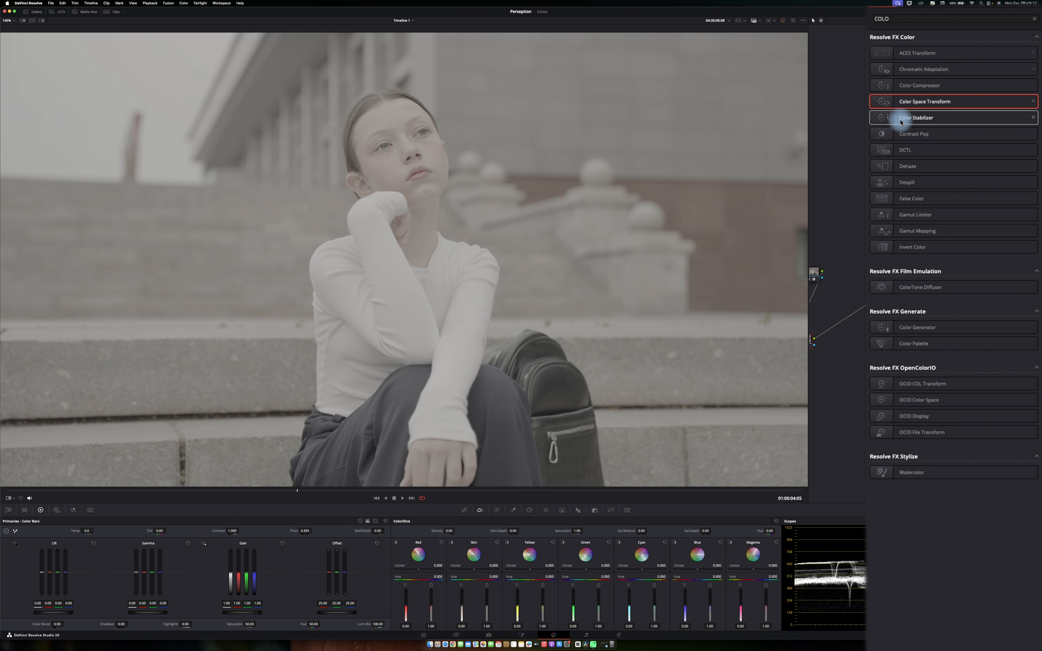
drag(907, 106, 812, 343)
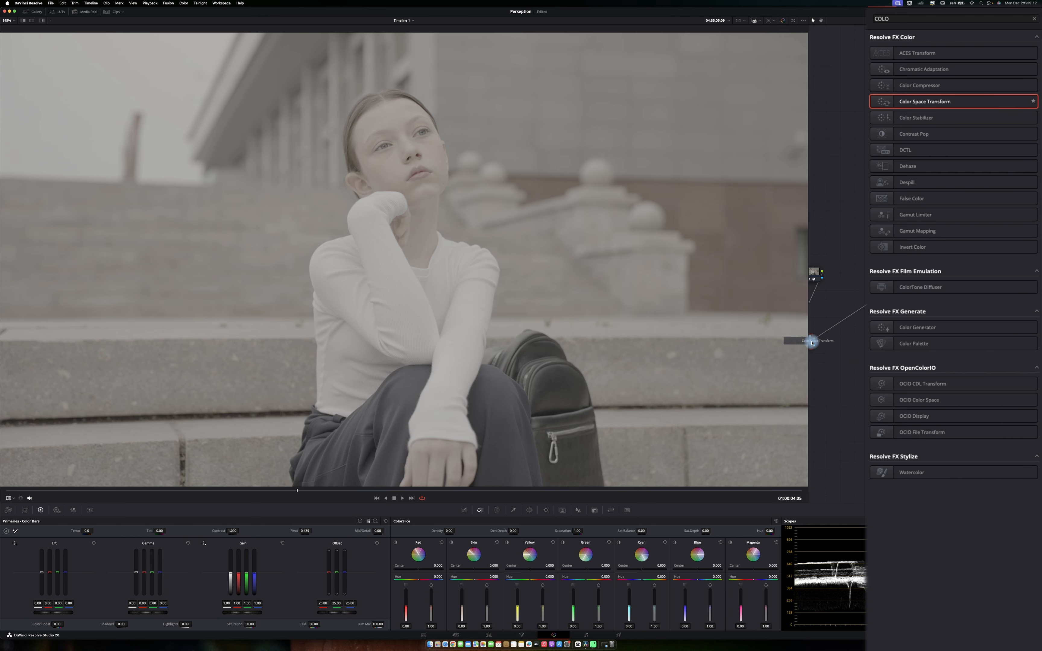
Set the second transform's input color space to DaVinci Wide Gamut and input gamma to DaVinci Intermediate.
click(970, 64)
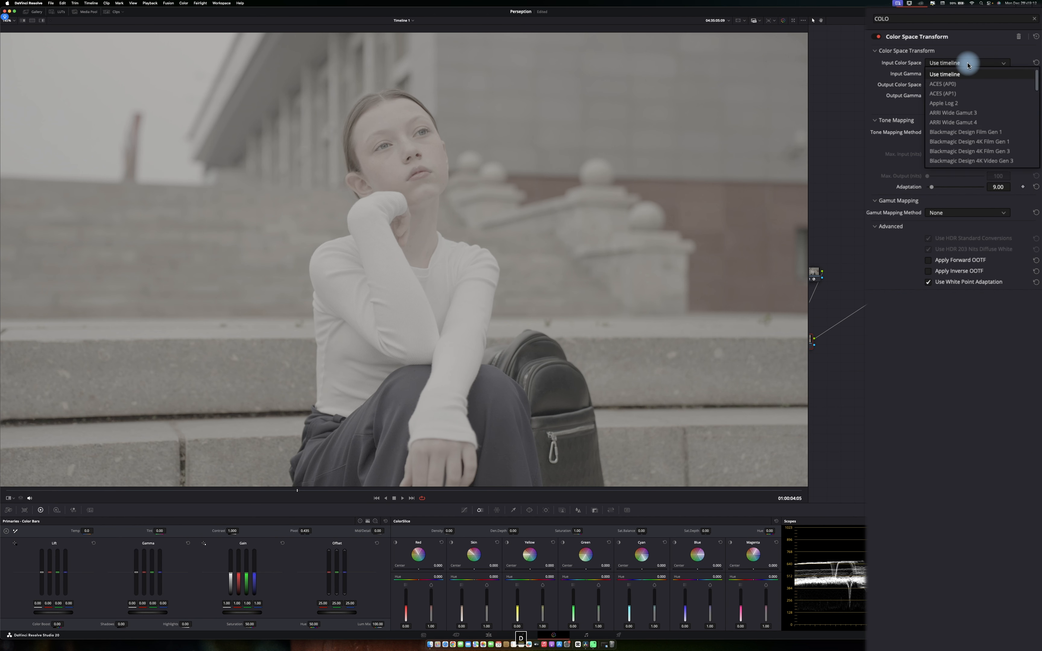
click(968, 73)
click(967, 73)
click(963, 77)
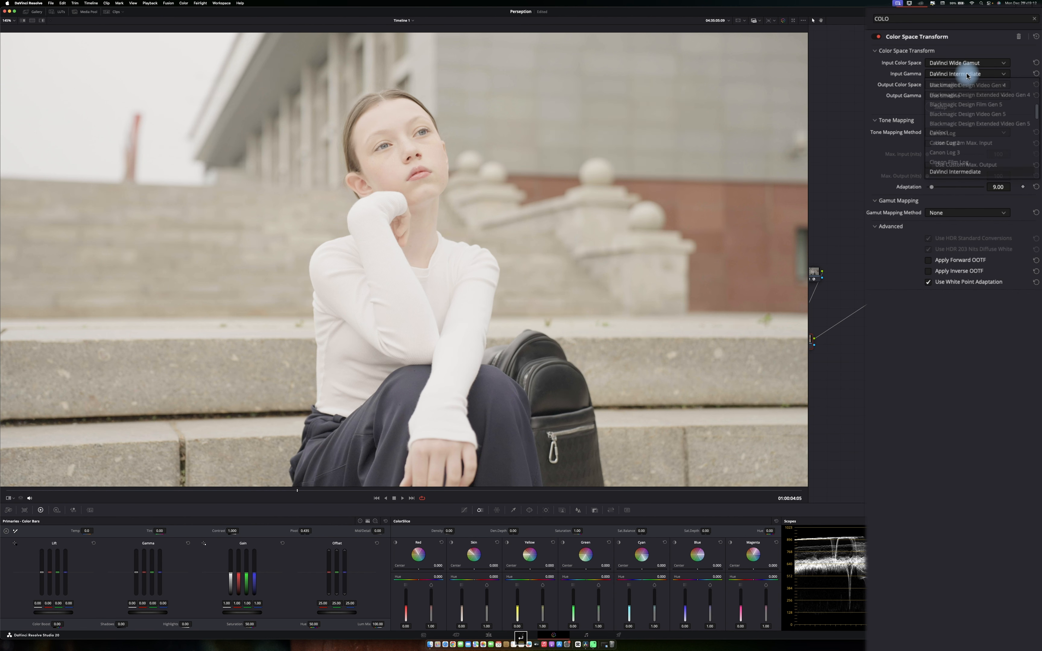
click(964, 85)
Set the second transform's output color space and output gamma both to sRGB, then close the effects library.
scroll(957, 121, down, 10)
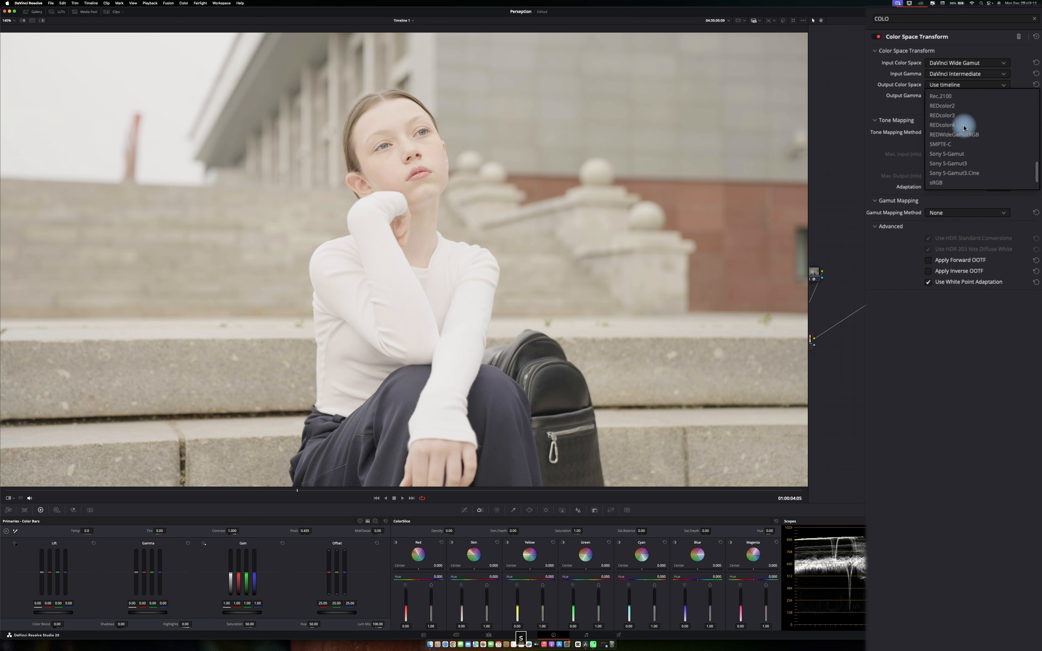
click(950, 182)
click(967, 96)
scroll(962, 155, down, 10)
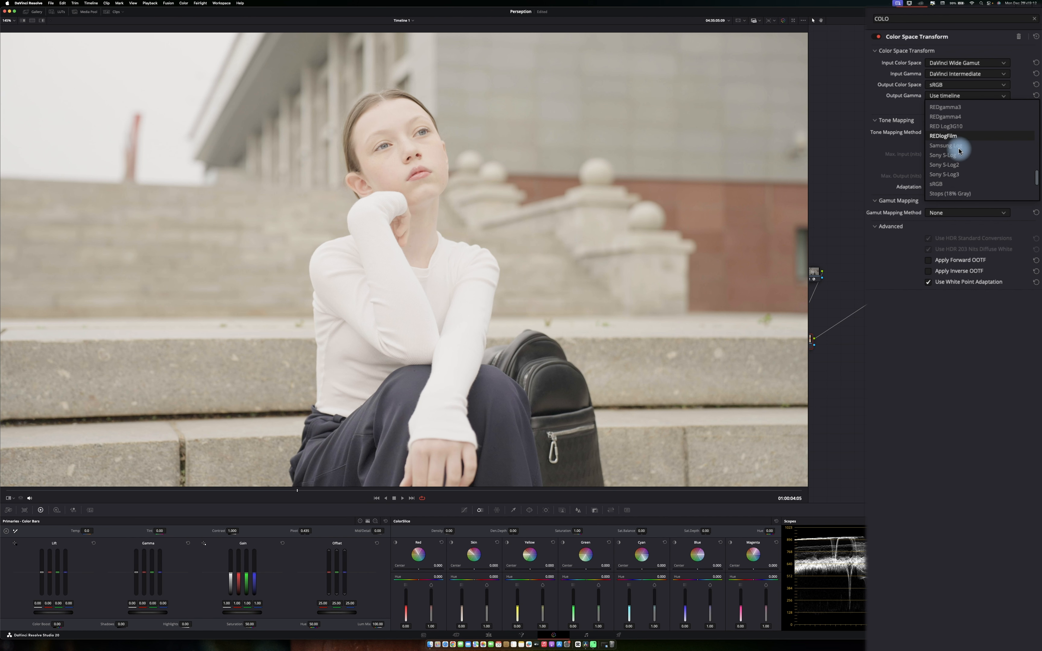
click(943, 184)
click(1001, 15)
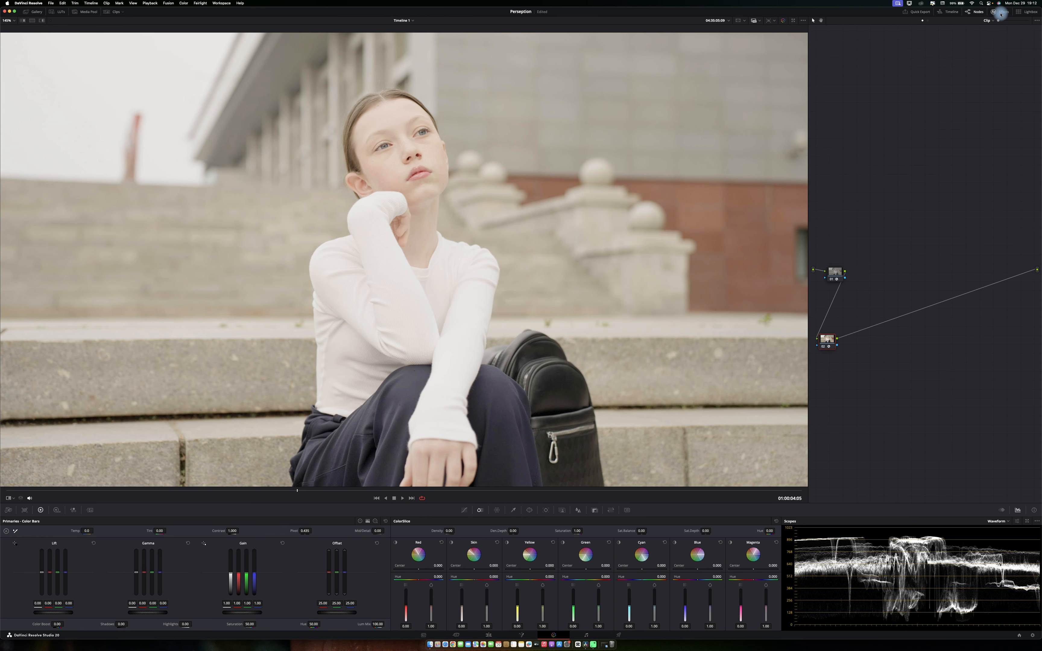
Move the second transform node back to the end of the chain and label the first node IDT.
click(829, 347)
drag(829, 347, 1007, 280)
click(836, 272)
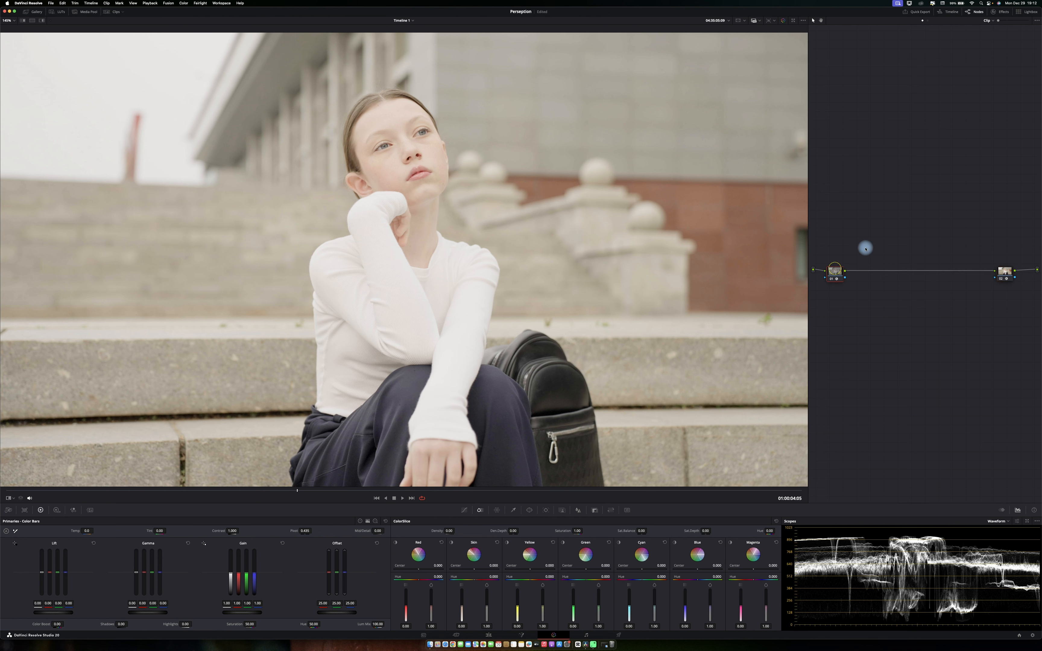
key(super+s)
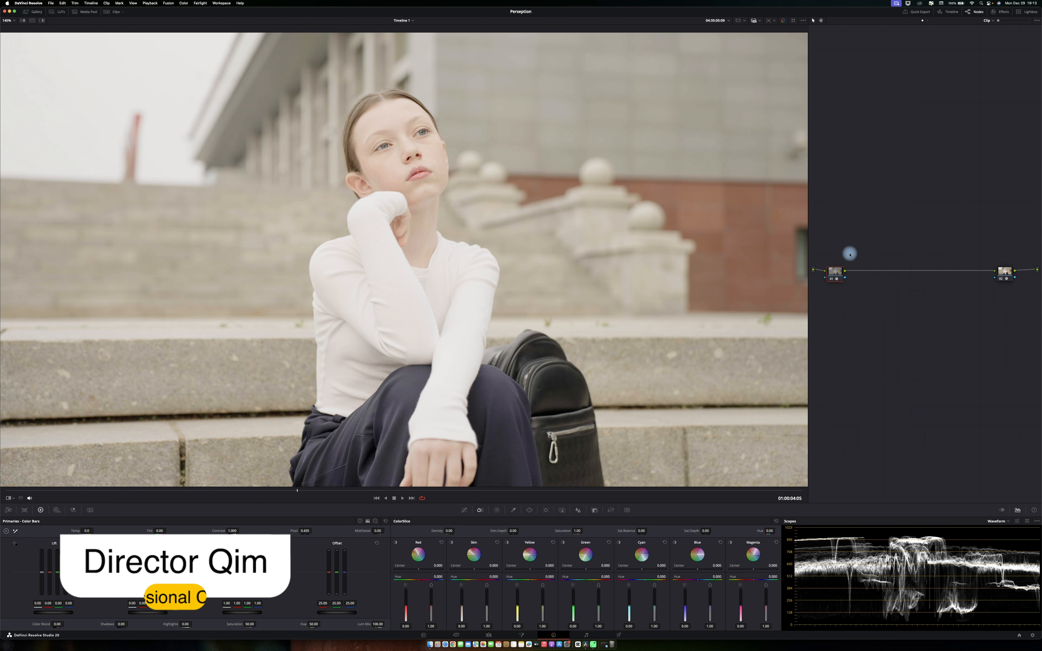
text(IDT)
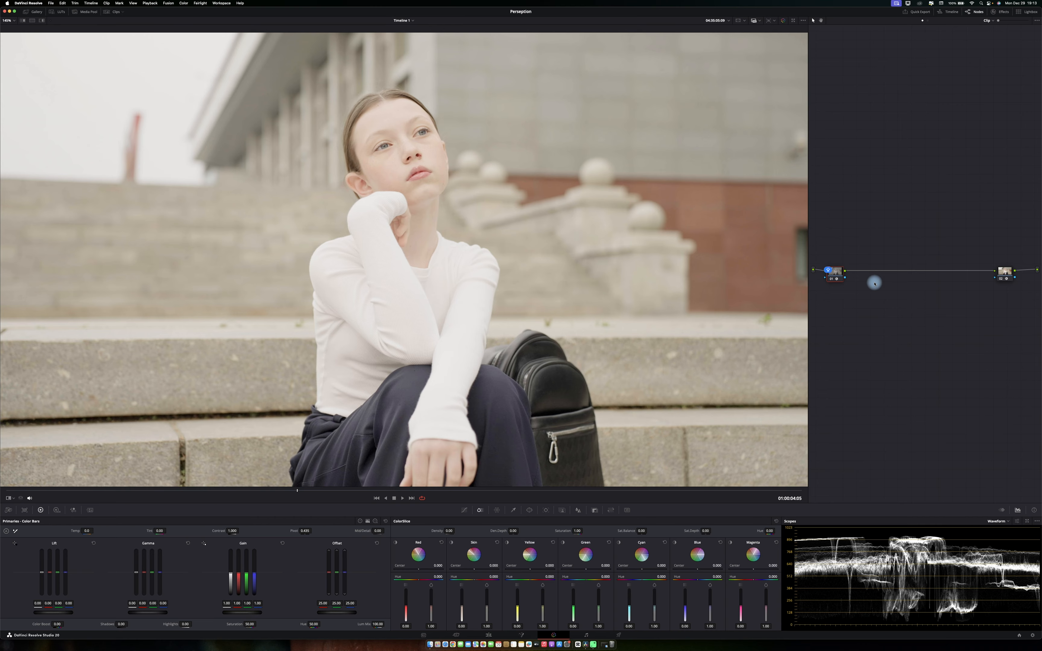
key(Return)
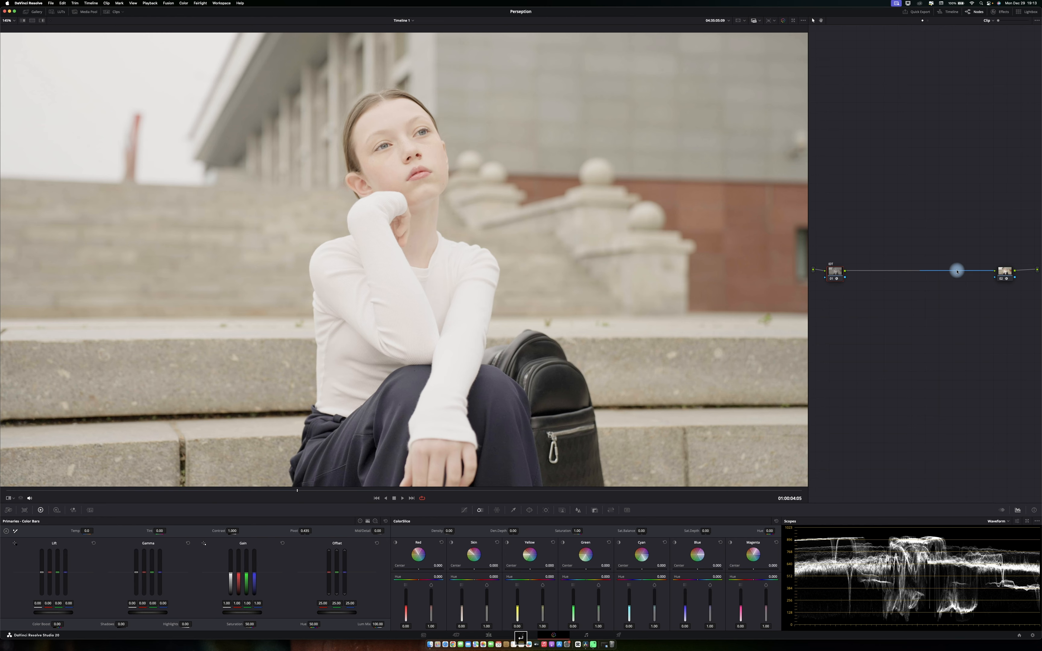
Label the last transform node ODT.
right_click(1005, 272)
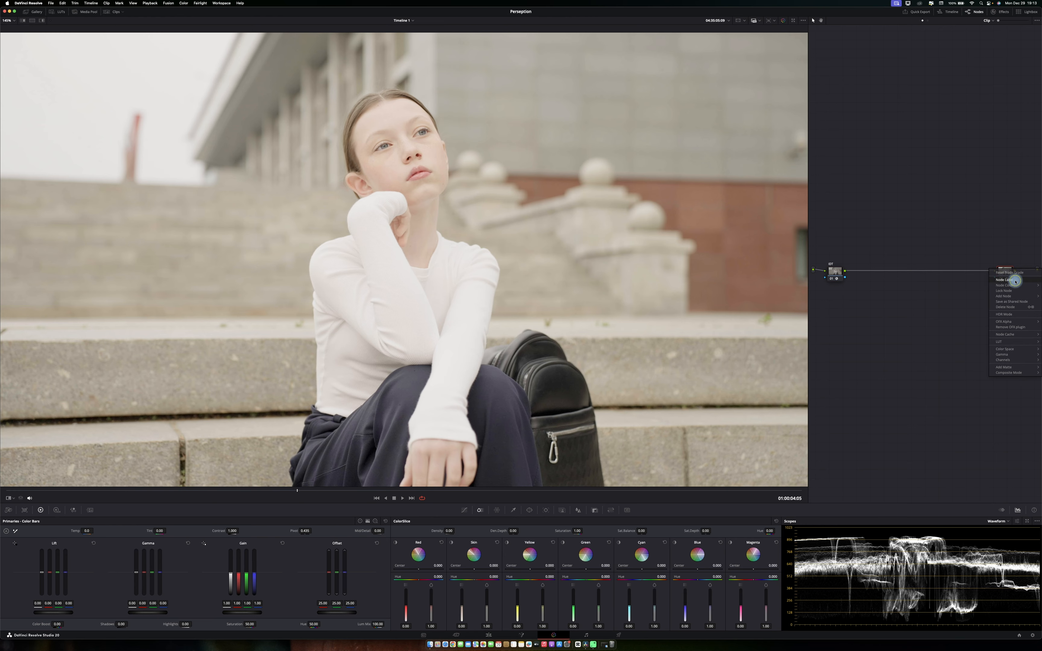
click(1006, 280)
text(ODT)
key(Return)
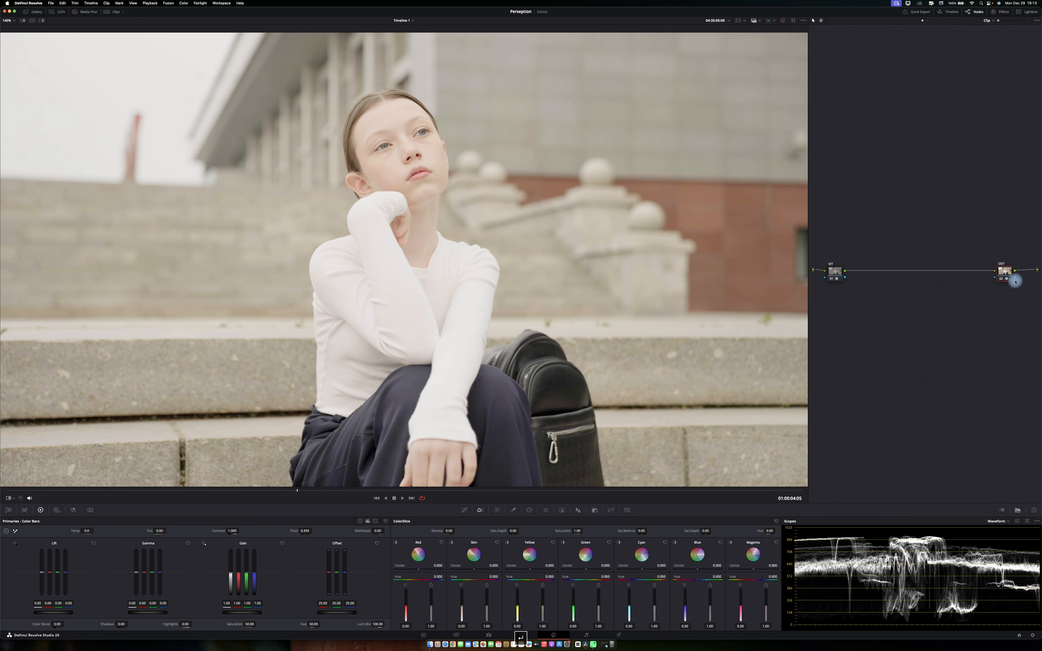
Add a serial node after the IDT node and lower the global exposure in the HDR color wheels.
key(super+s)
click(838, 271)
key(alt+s)
click(56, 510)
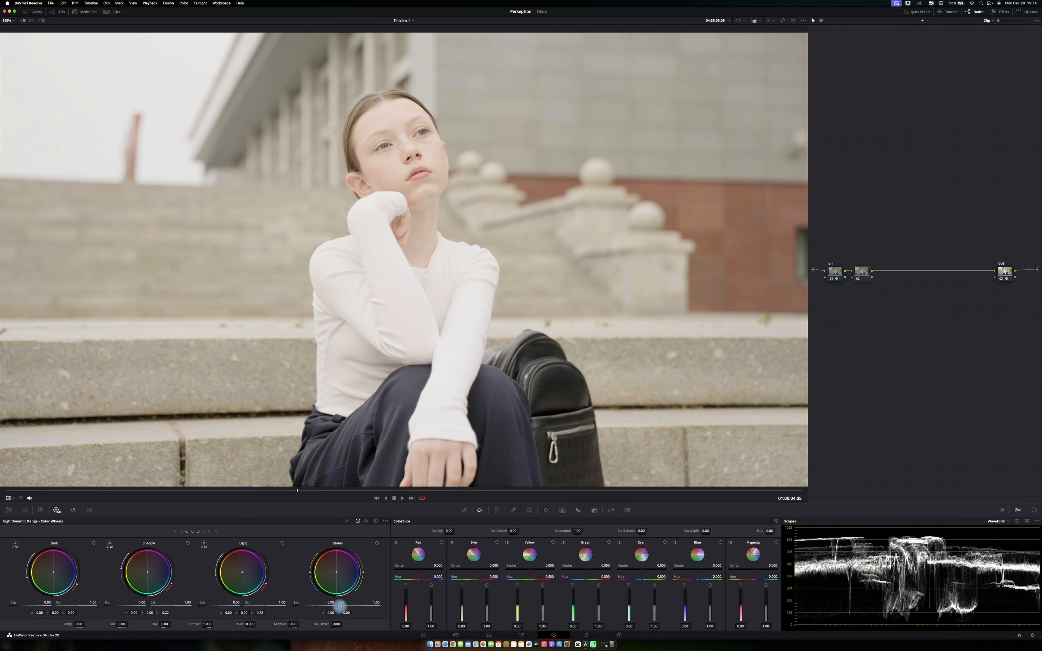
drag(339, 606, 272, 606)
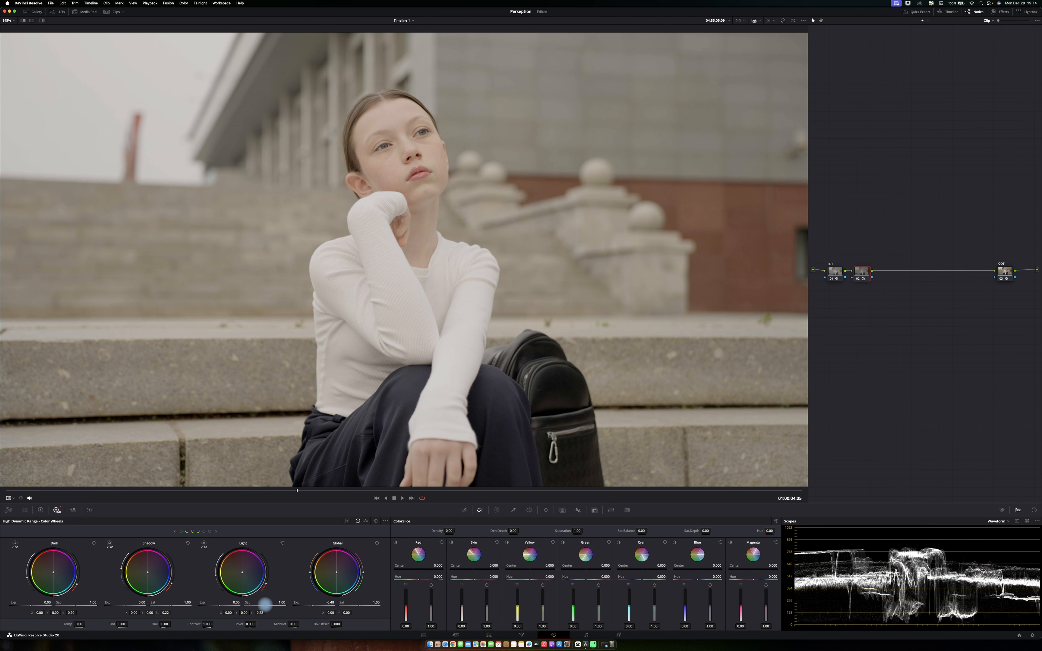
Add another serial node and increase contrast in the Primaries color bars.
key(alt+s)
click(41, 510)
drag(232, 531, 285, 529)
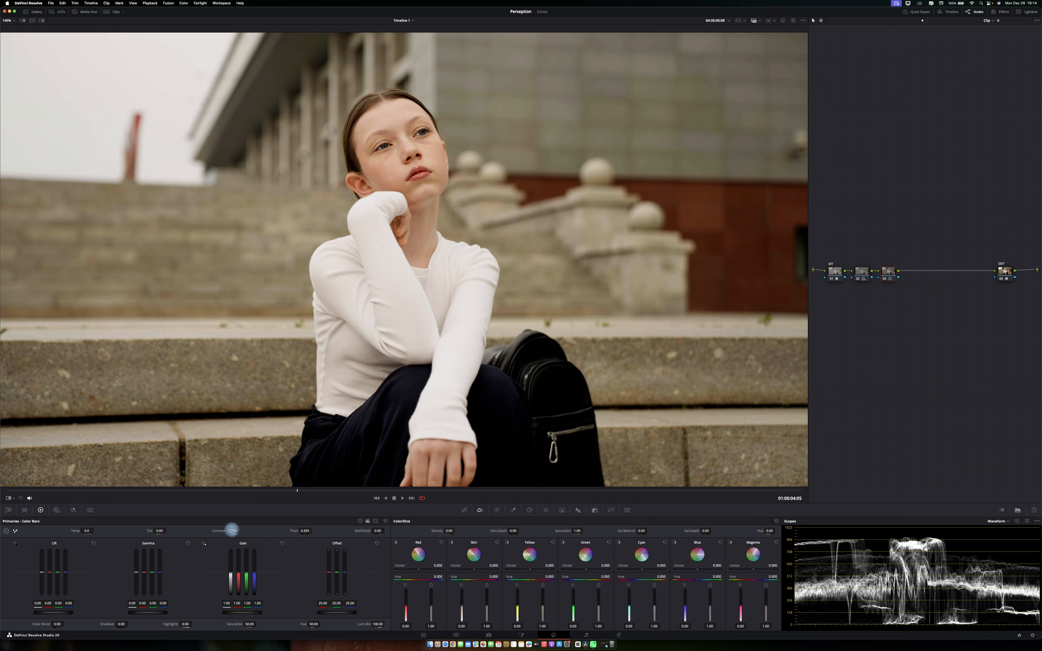
Add a serial node, cool the temperature to about -300, and nudge the tint slightly.
key(alt+s)
drag(82, 528, 86, 528)
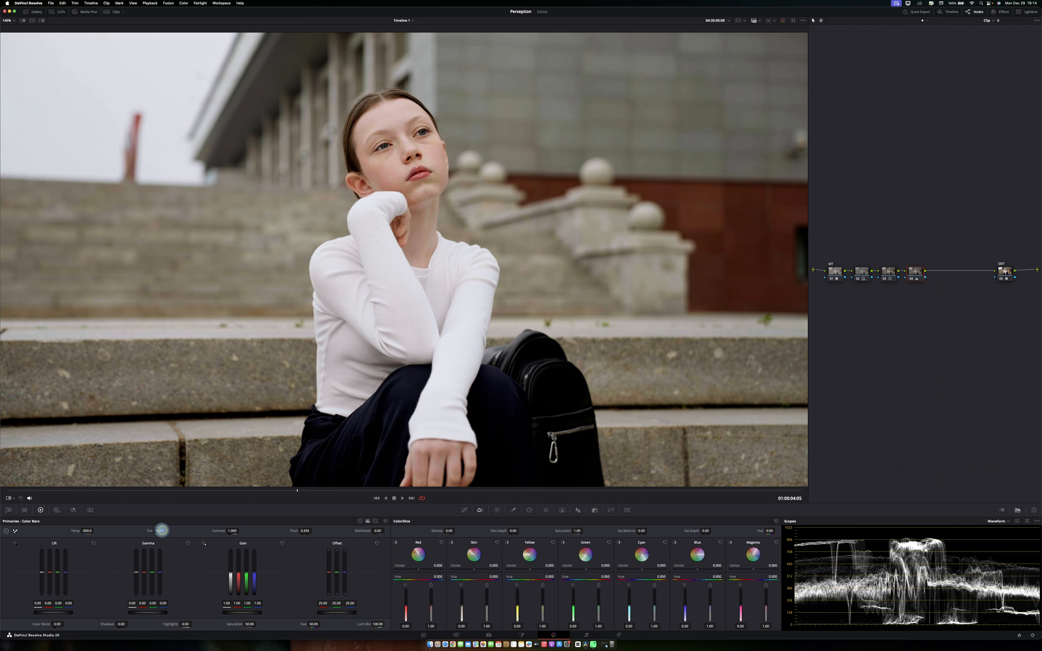
drag(161, 531, 158, 530)
Add a node to raise ColorSlice saturation, then move the four grading nodes into a row above the chain.
key(alt+s)
drag(577, 531, 580, 531)
drag(975, 239, 861, 349)
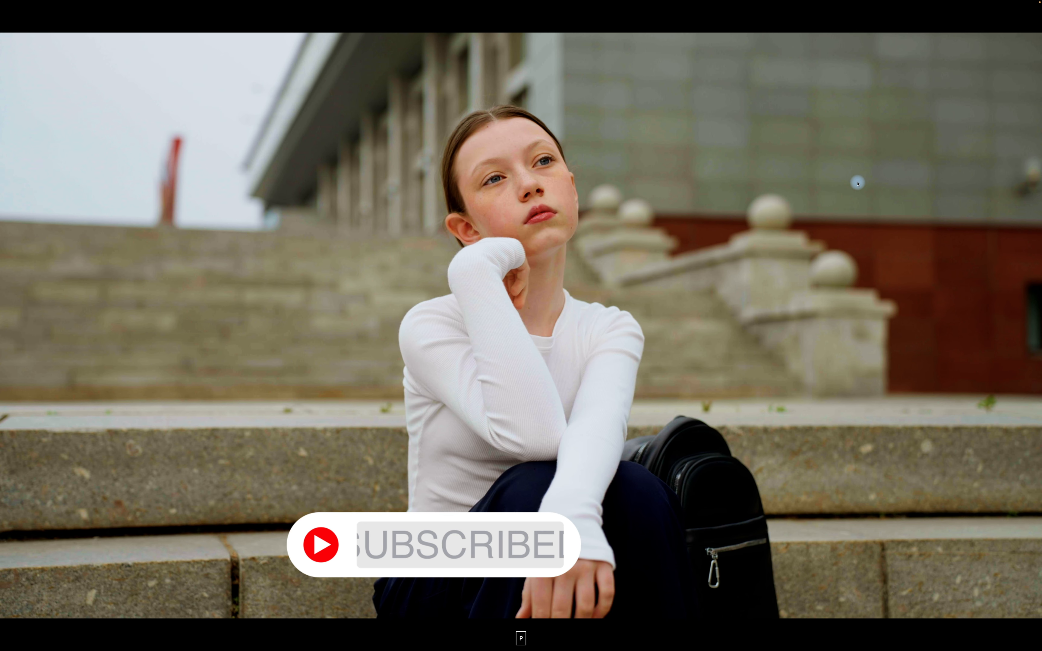
drag(861, 357, 858, 184)
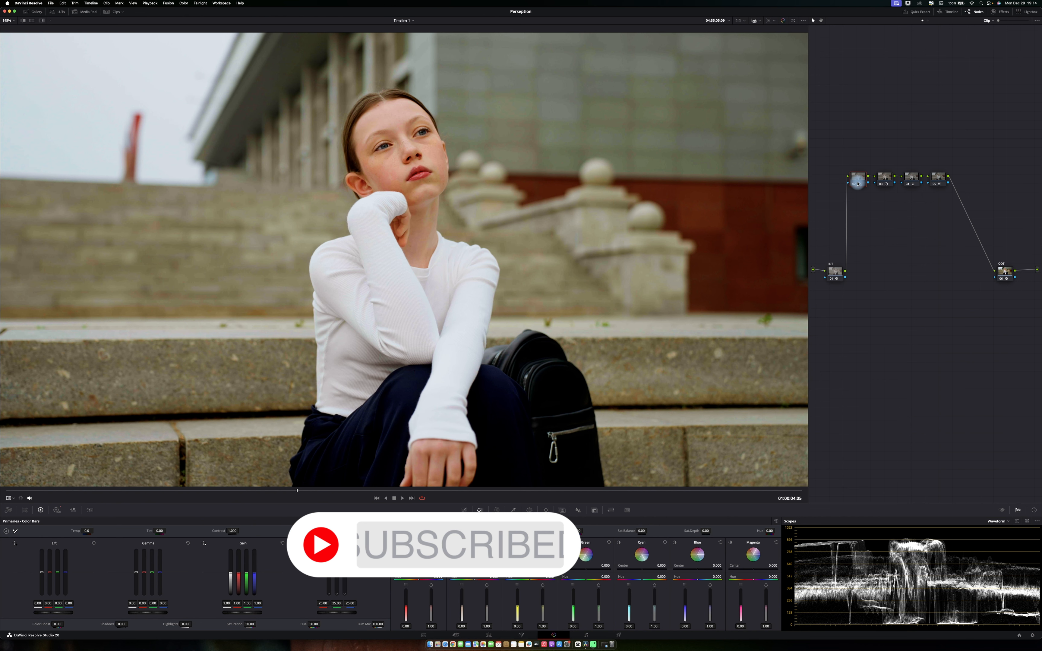
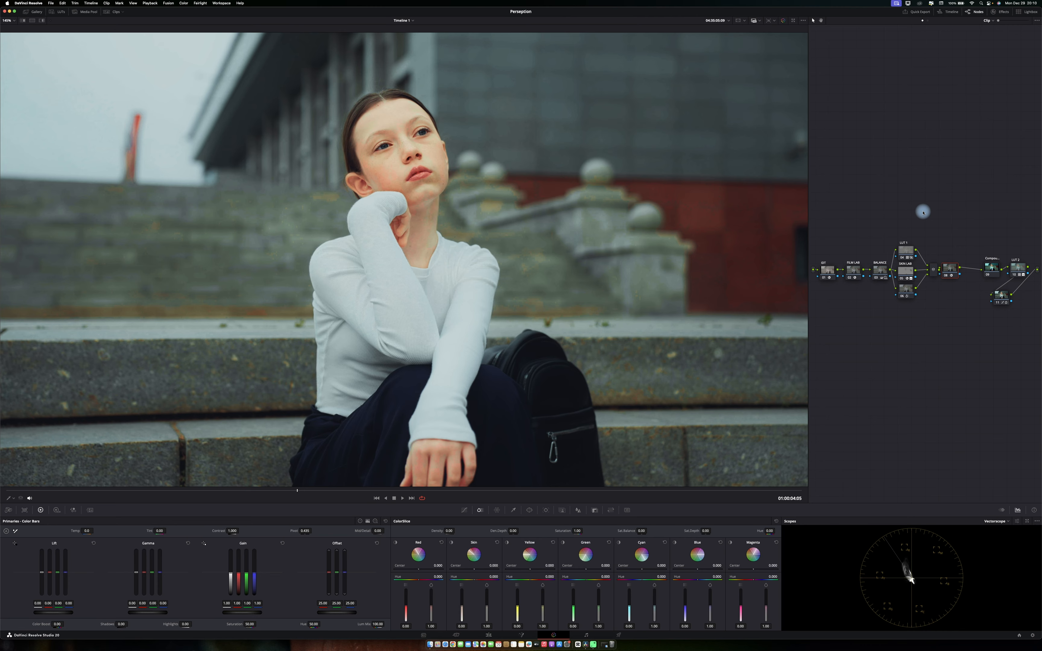
Save the project, move the node after the layer mixer below the main chain, and add a serial node after it.
key(super+s)
drag(951, 270, 909, 372)
key(alt+s)
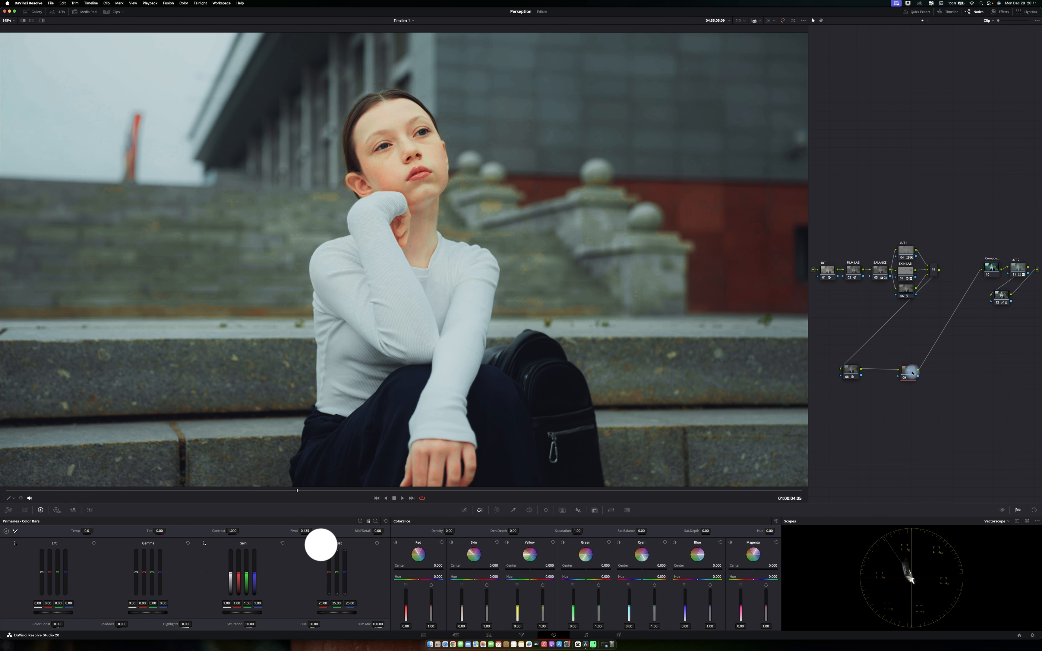
Open the TEXTURE LAB album in the Gallery.
click(53, 15)
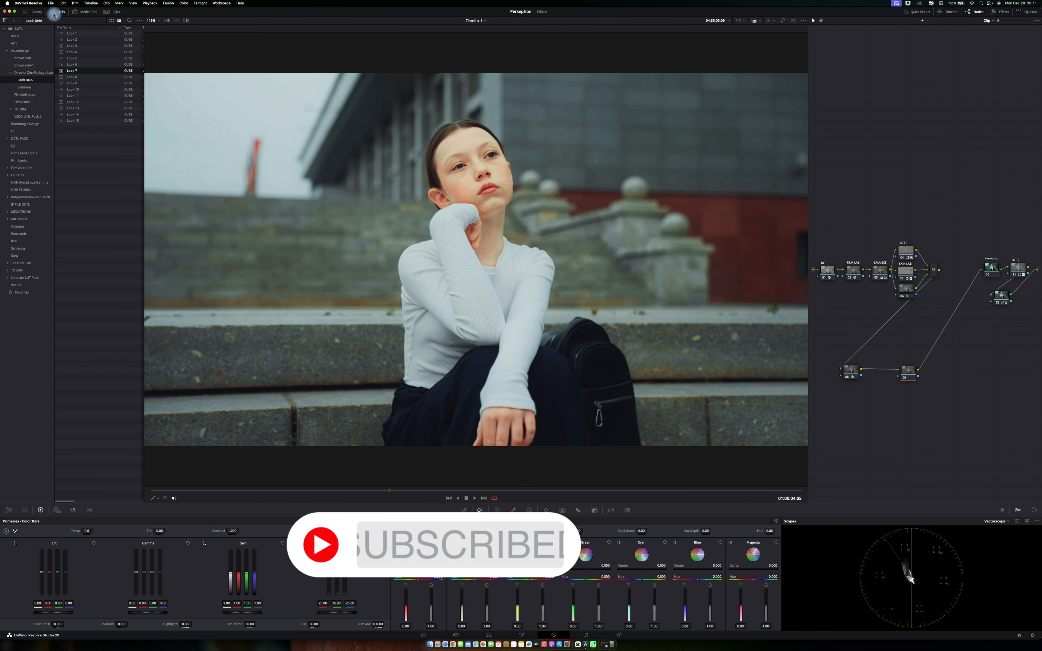
click(54, 15)
click(34, 11)
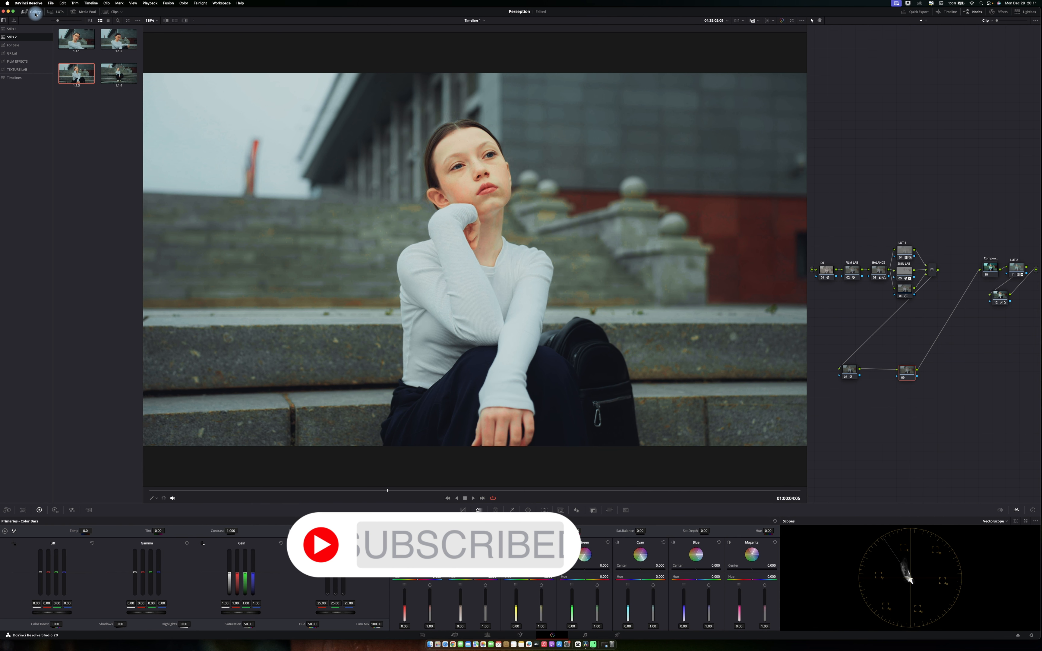
click(27, 69)
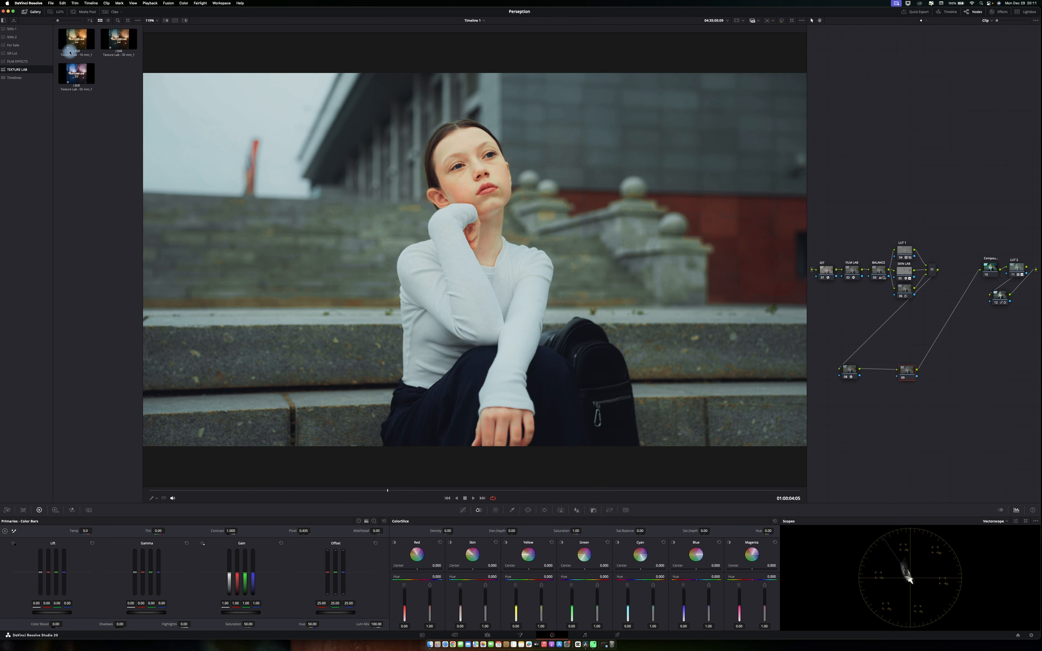
drag(76, 42, 880, 365)
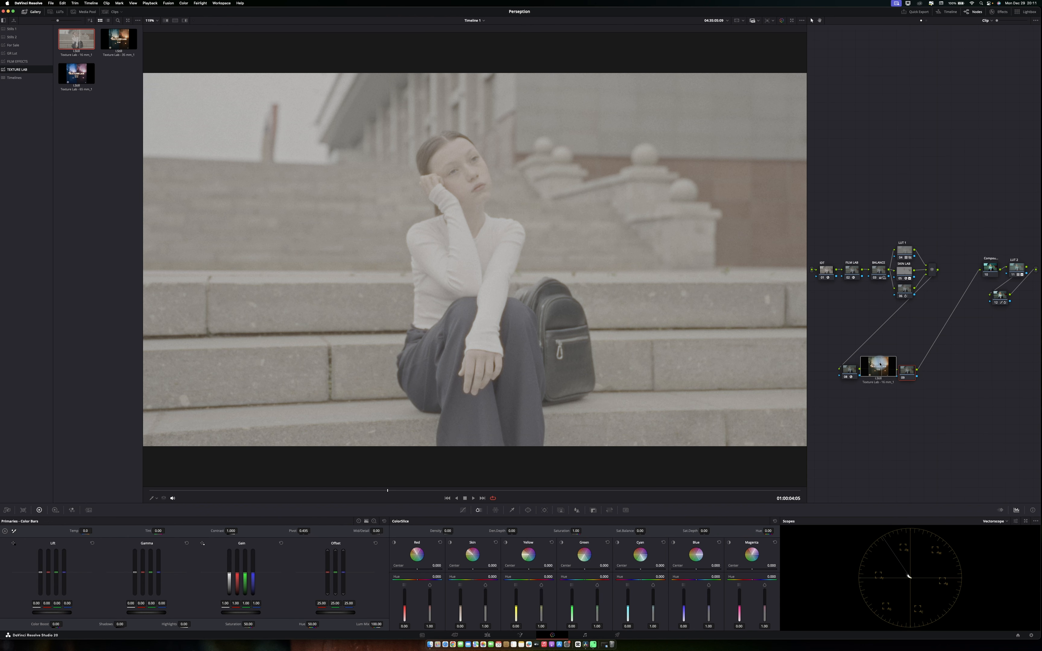
drag(880, 364, 911, 366)
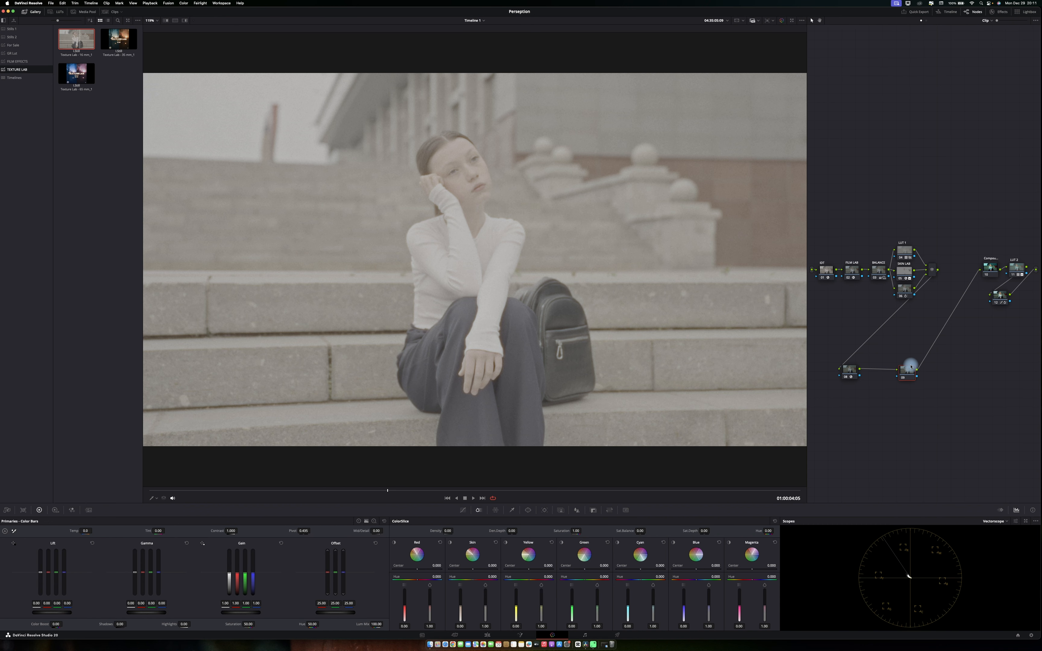
key(super+z)
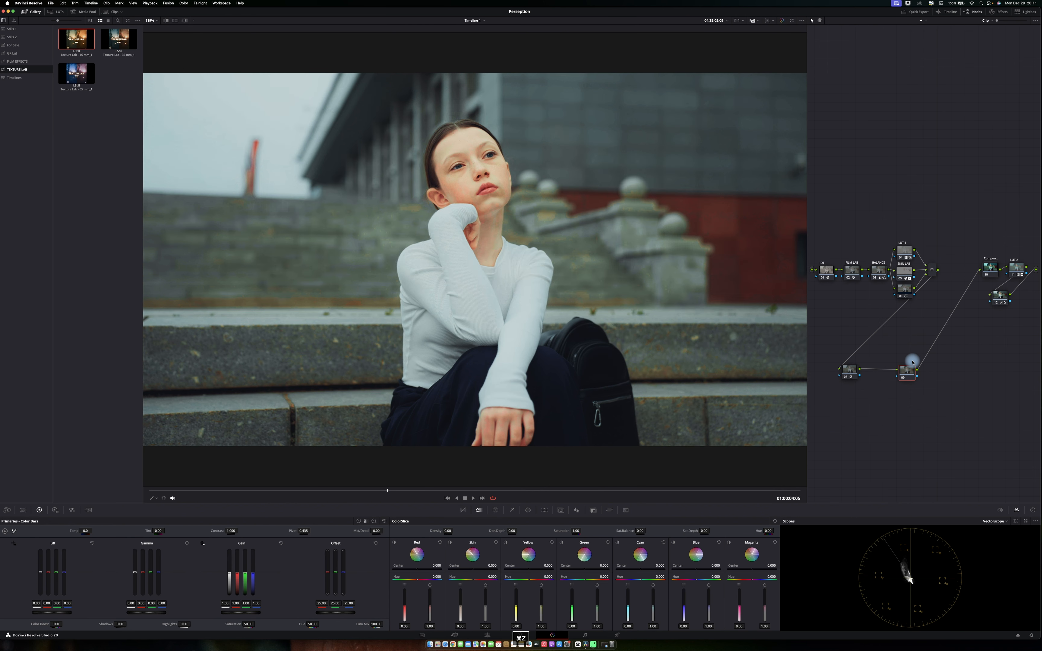
Apply the first TEXTURE LAB still's grade to the lower node, inspect the Utility and Texture nodes it adds, then delete them.
drag(86, 48, 910, 373)
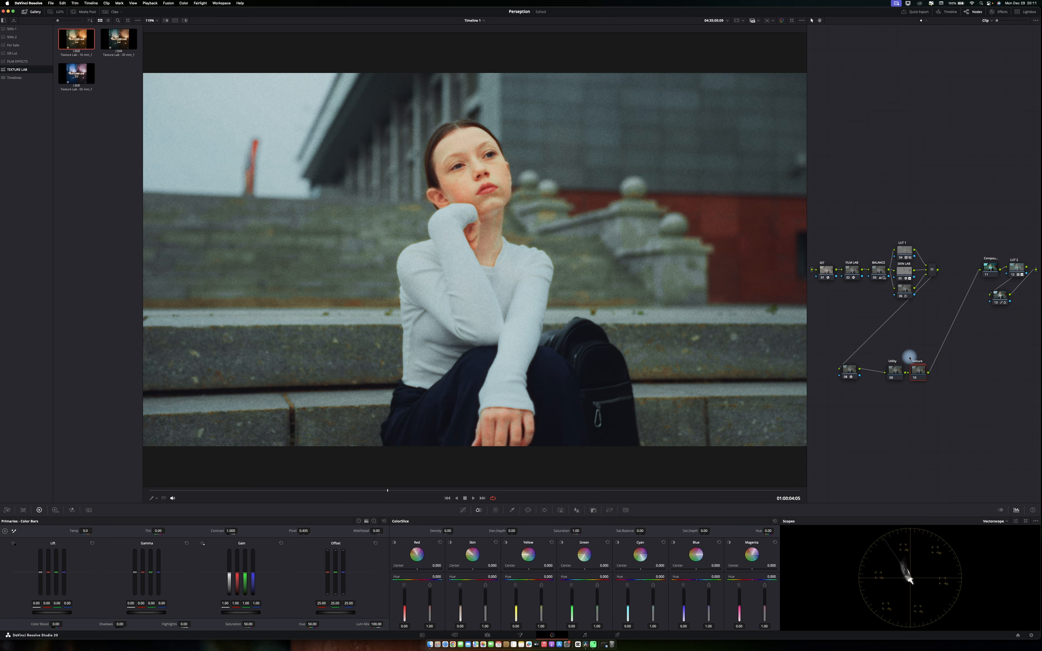
click(895, 370)
click(918, 371)
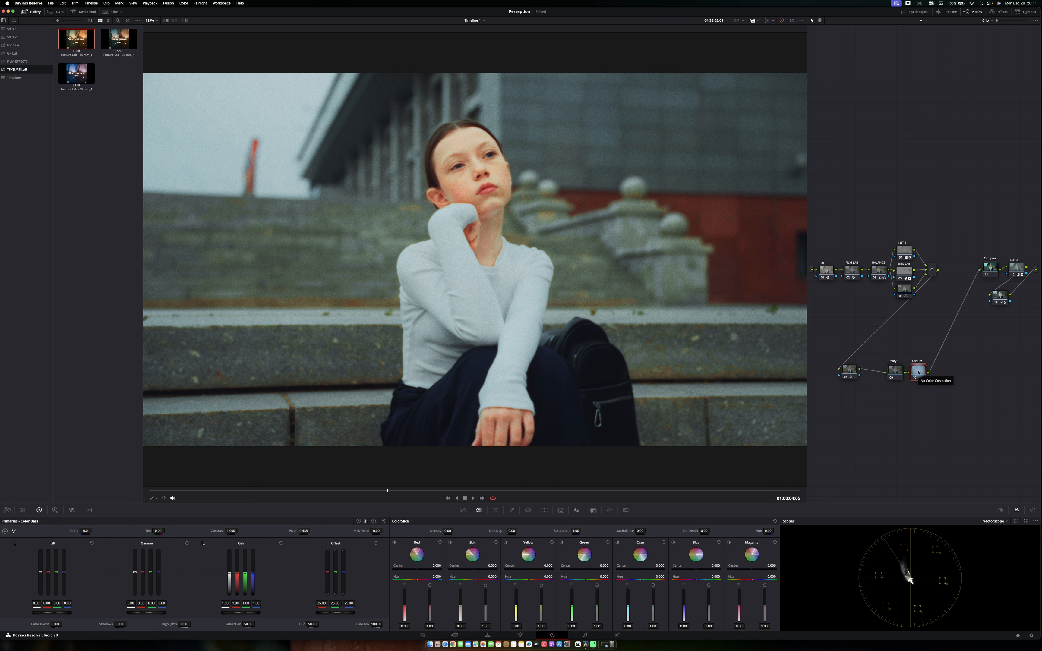
click(898, 372)
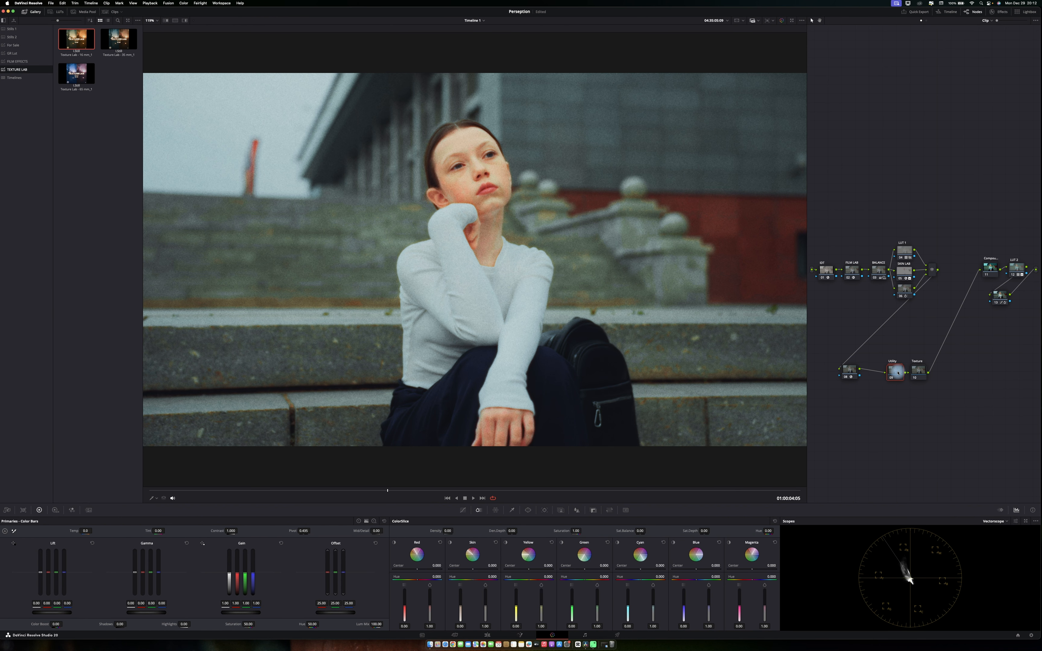
key(p)
key(p)
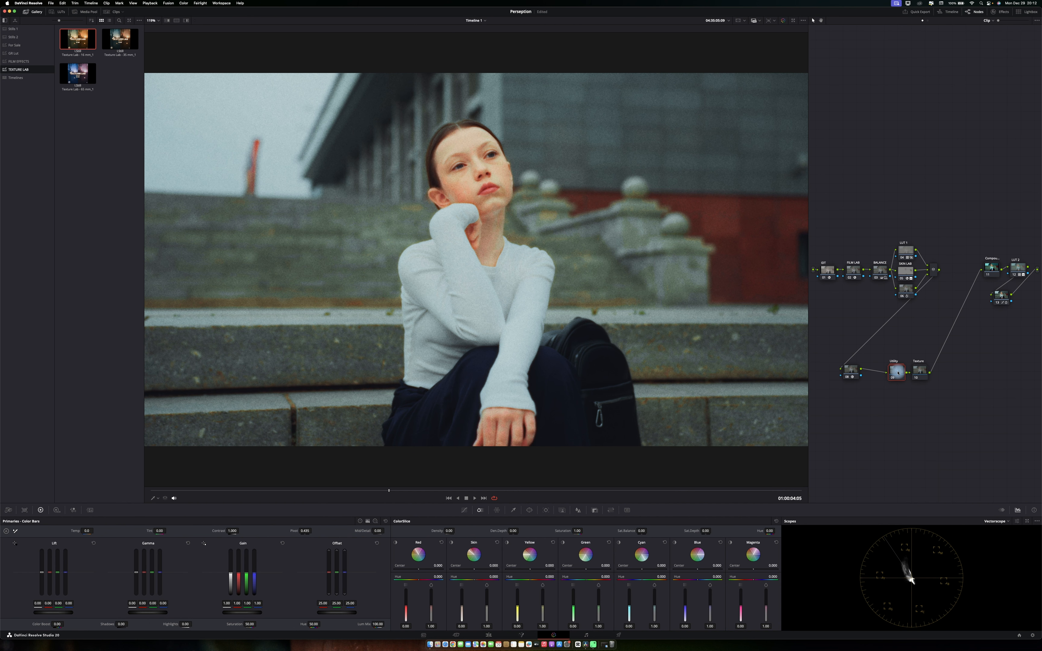
key(slash)
click(899, 373)
key(Delete)
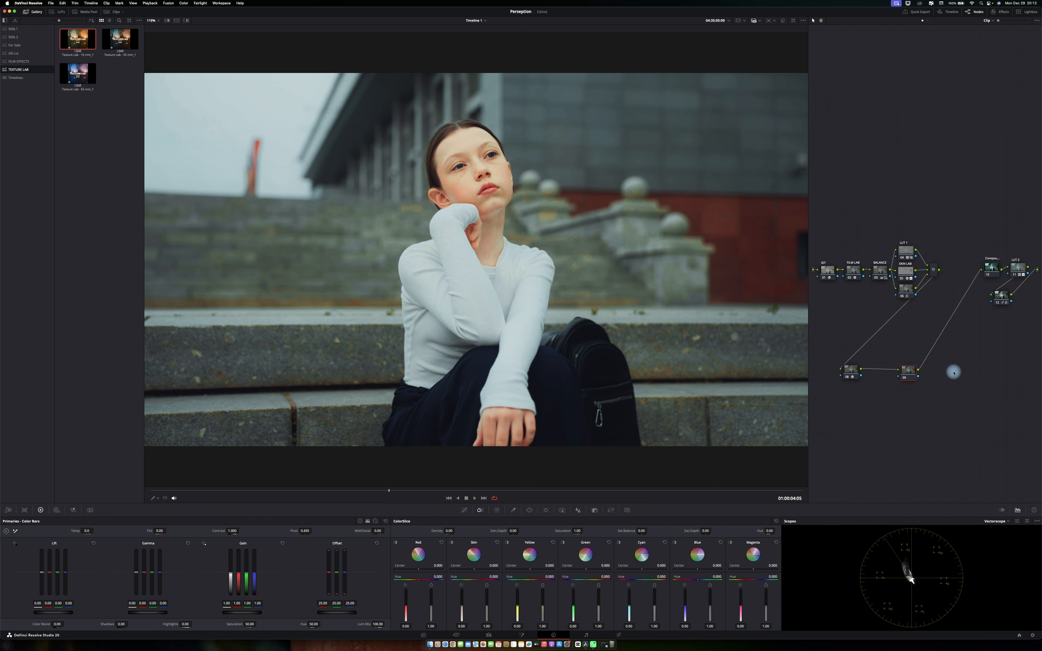
Apply the second TEXTURE LAB still to the lower node, preview it full screen, then select and delete its nodes.
key(super+s)
drag(120, 39, 905, 372)
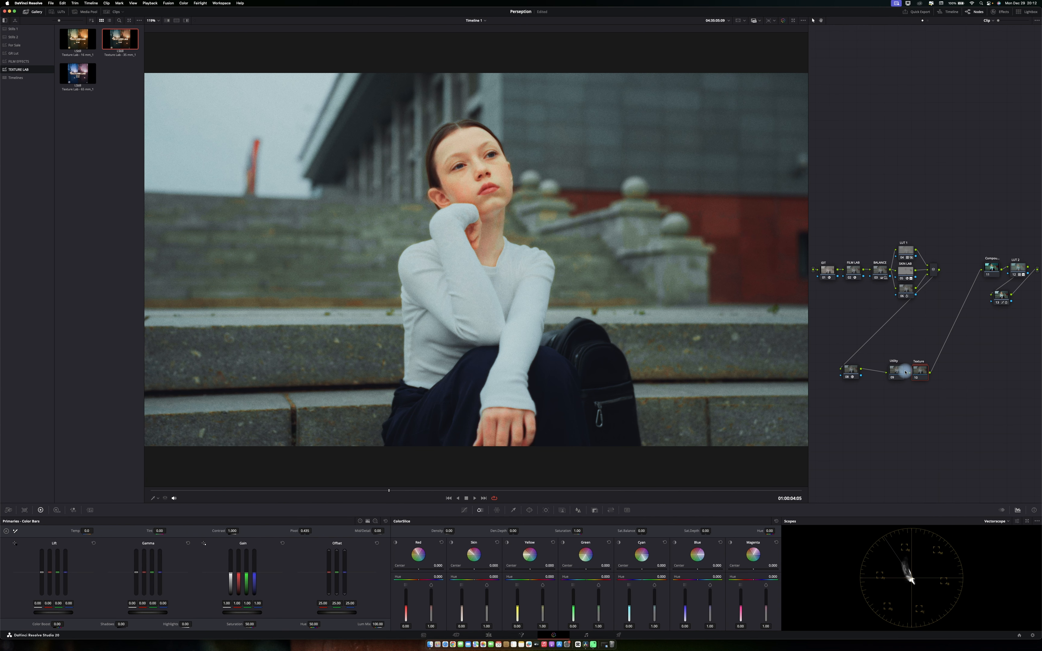
key(super+f)
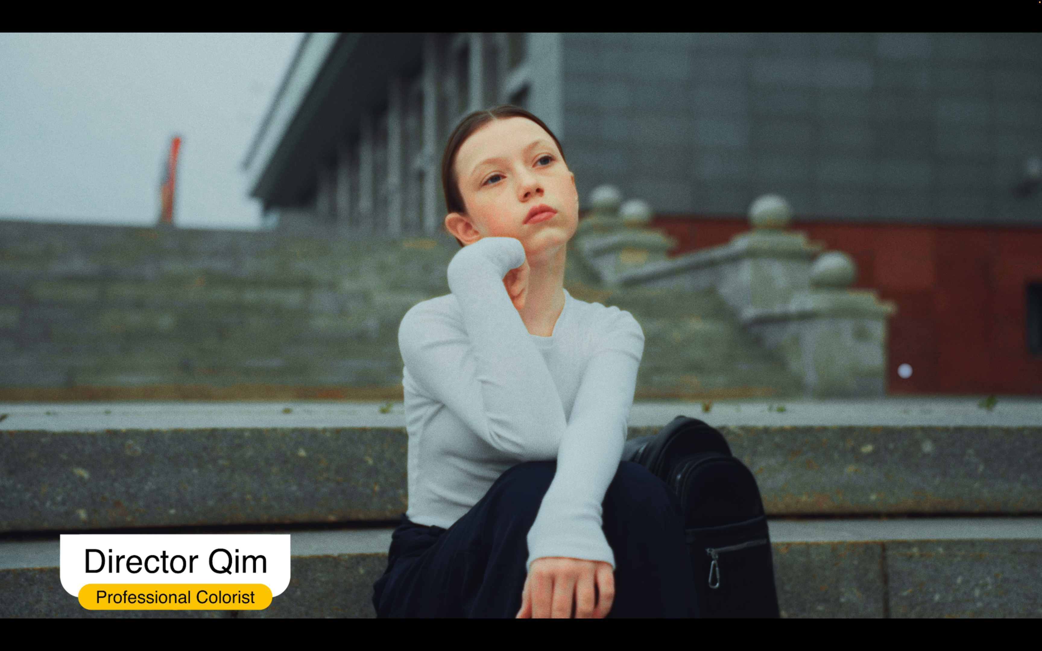
key(Escape)
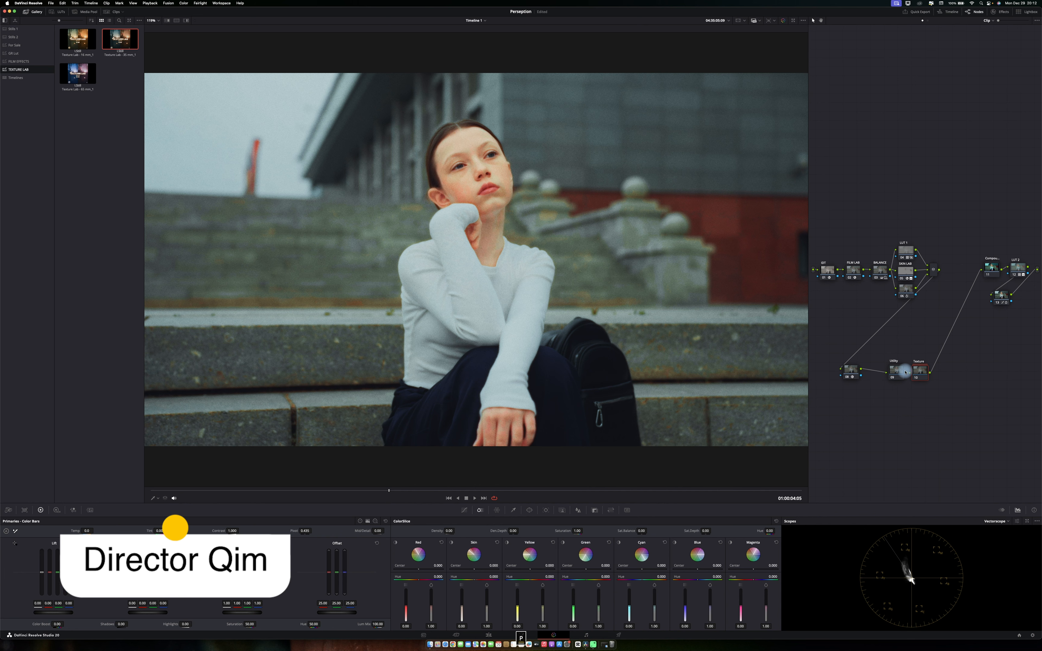
drag(890, 388, 879, 384)
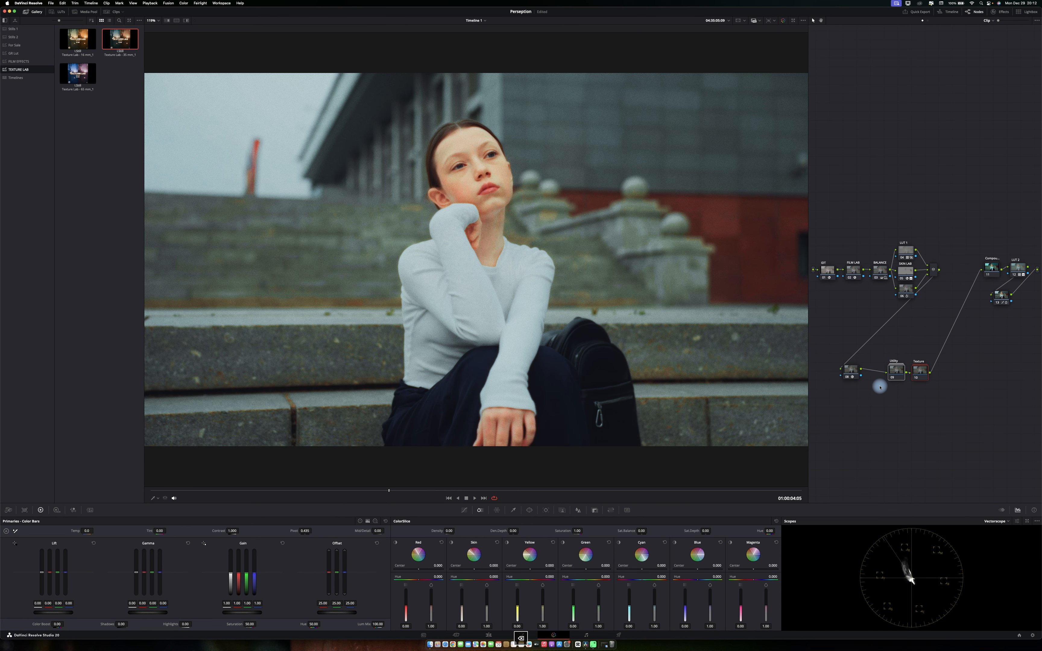
key(Delete)
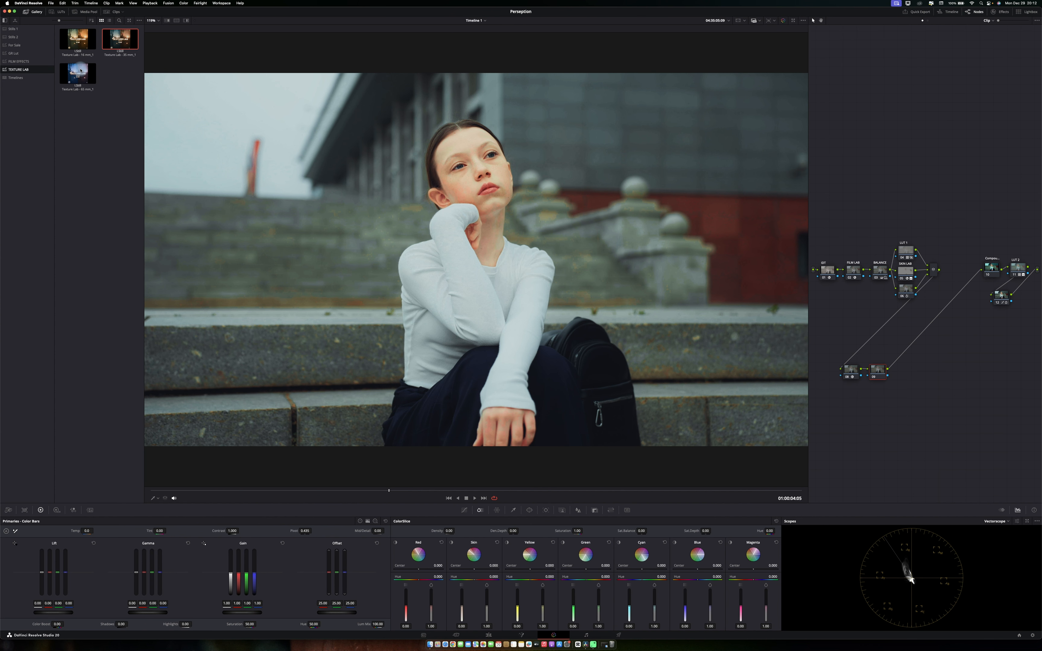
Apply the third TEXTURE LAB still to the lower node, then select and delete its nodes.
drag(78, 73, 876, 372)
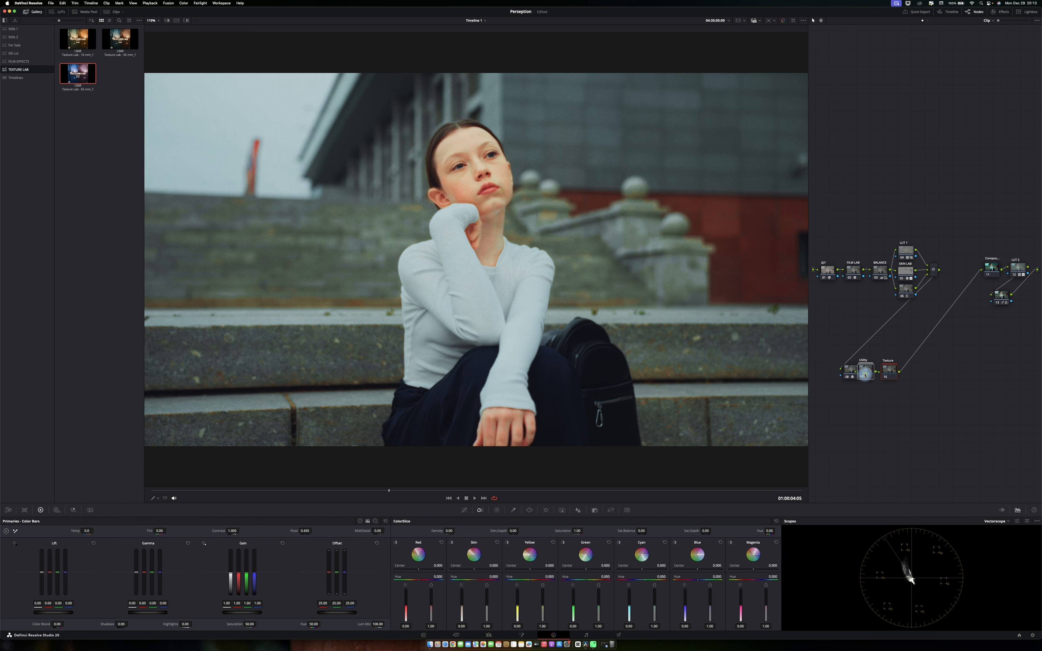
drag(865, 375, 899, 377)
key(super+s)
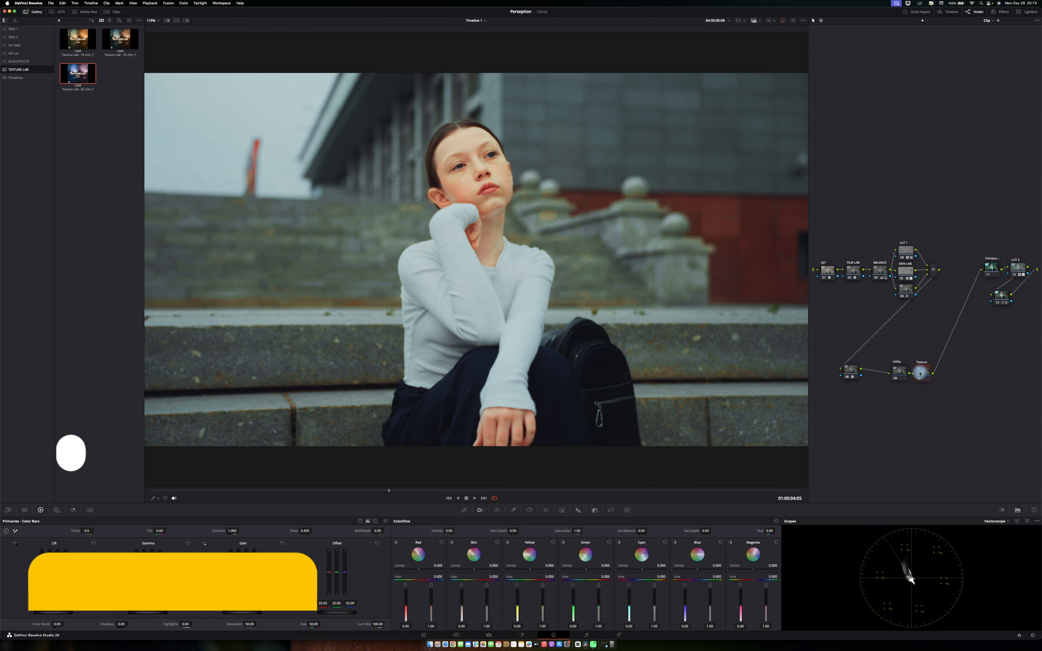
key(super+s)
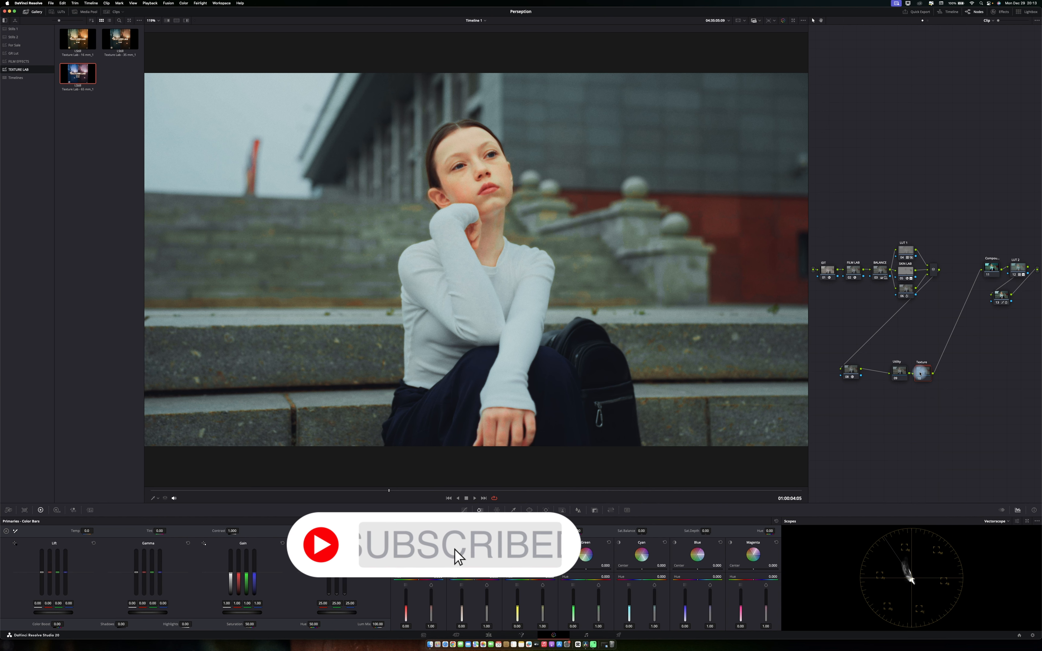
drag(968, 364, 885, 390)
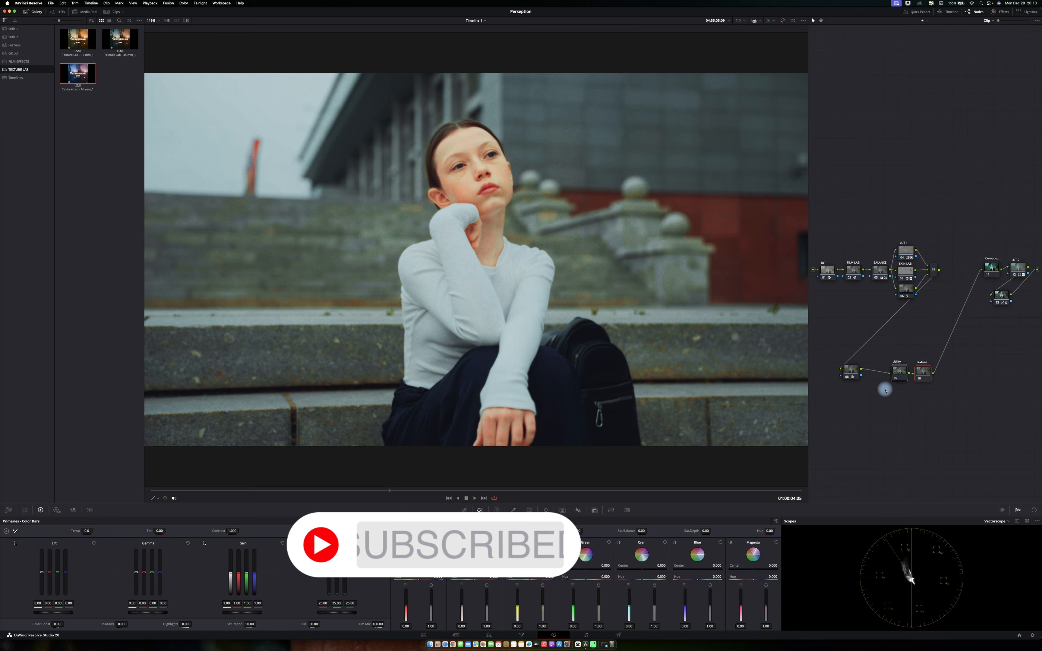
key(Delete)
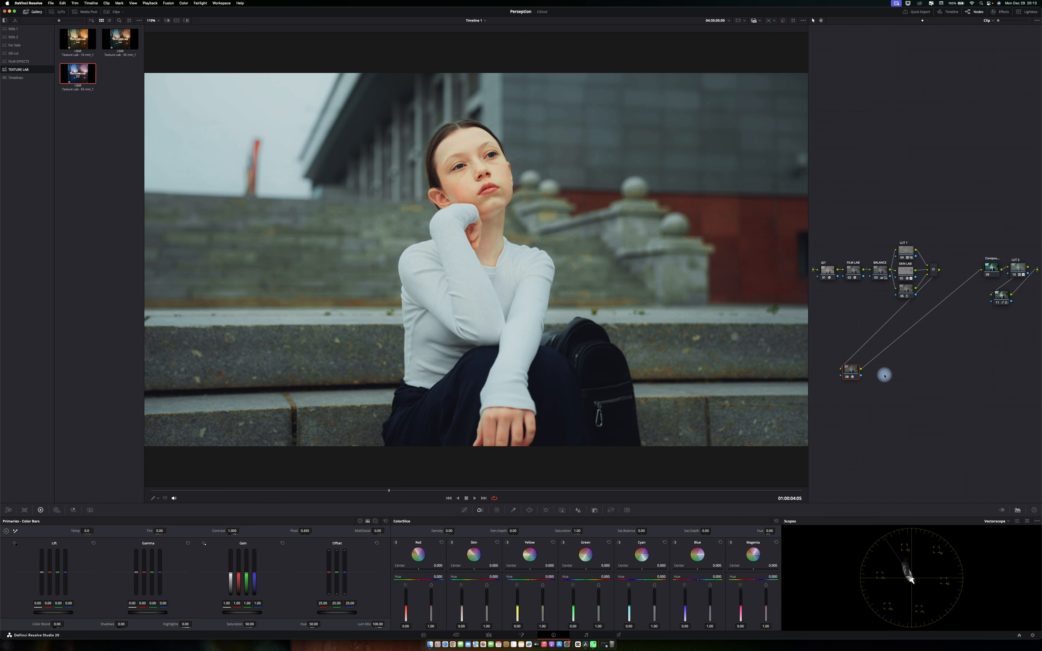
Add a serial node and apply the first TEXTURE LAB still's grade to it.
key(alt+s)
drag(88, 43, 906, 372)
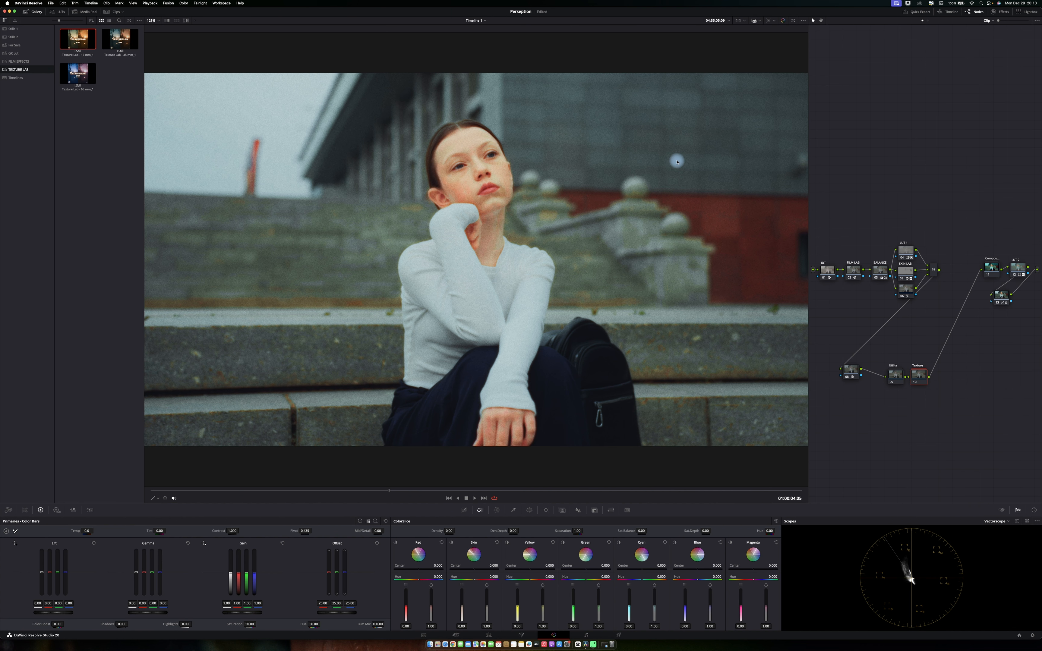
Zoom into the viewer and toggle the Texture node on and off to compare the grain.
scroll(677, 161, up, 10)
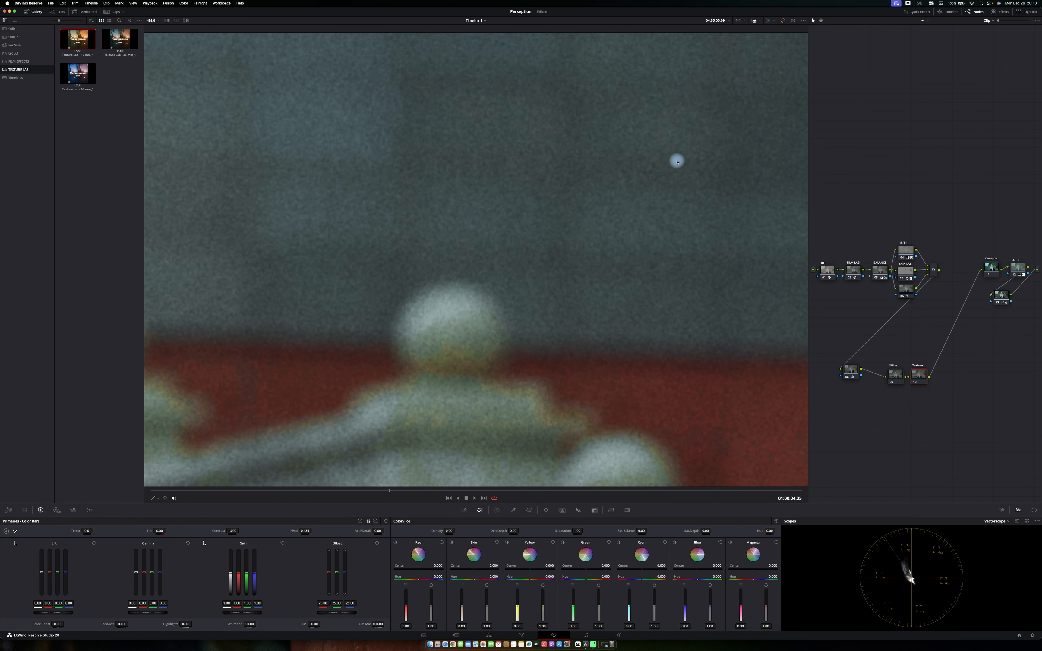
key(super+d)
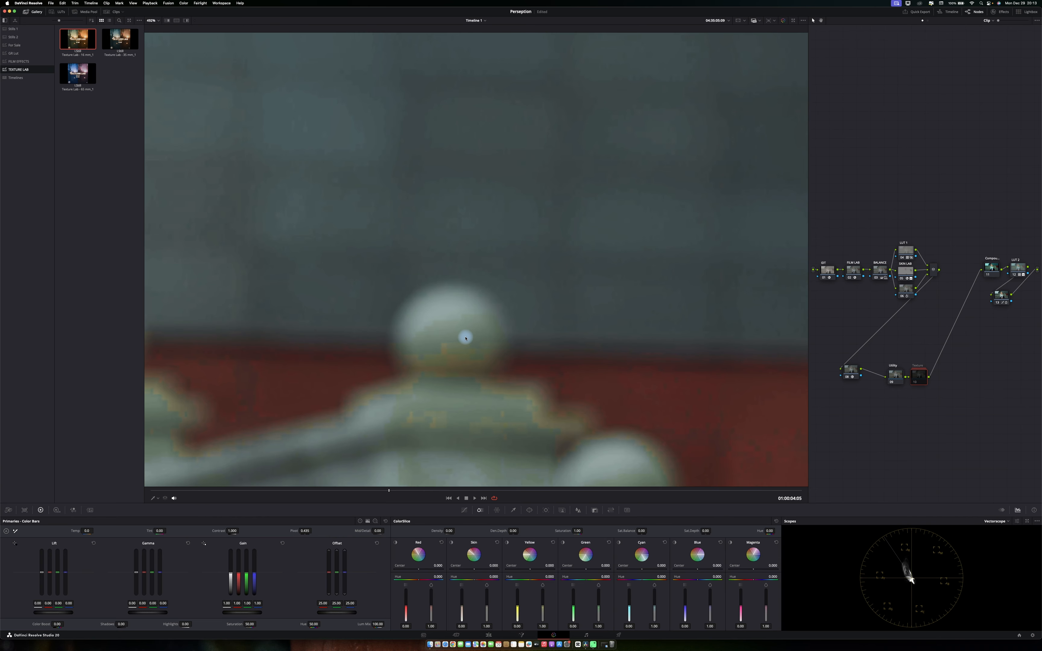
scroll(465, 338, up, 5)
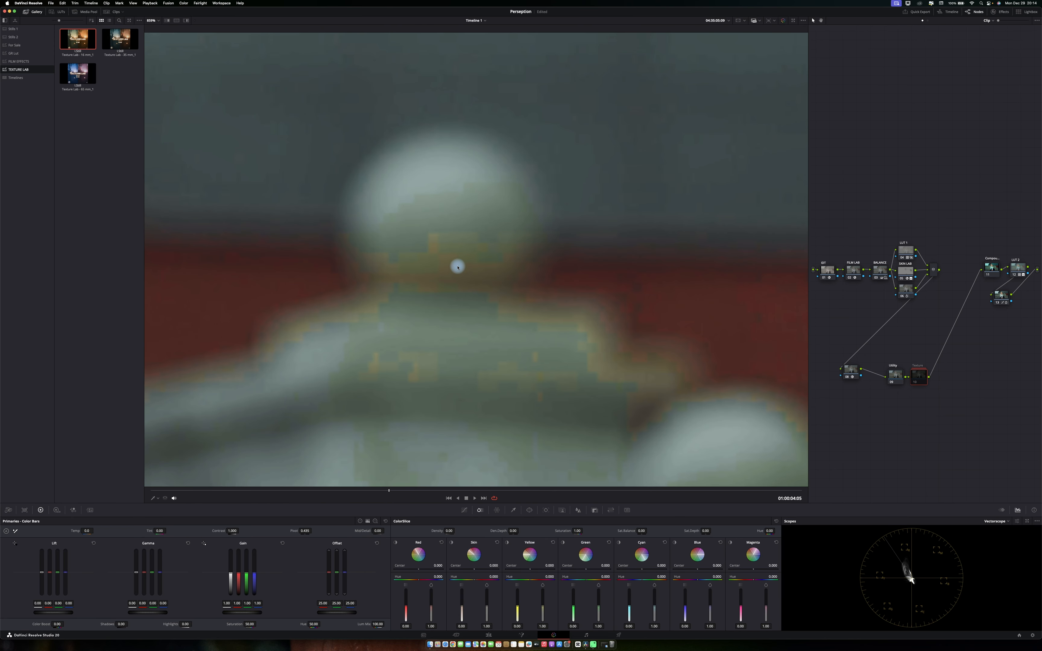
click(986, 635)
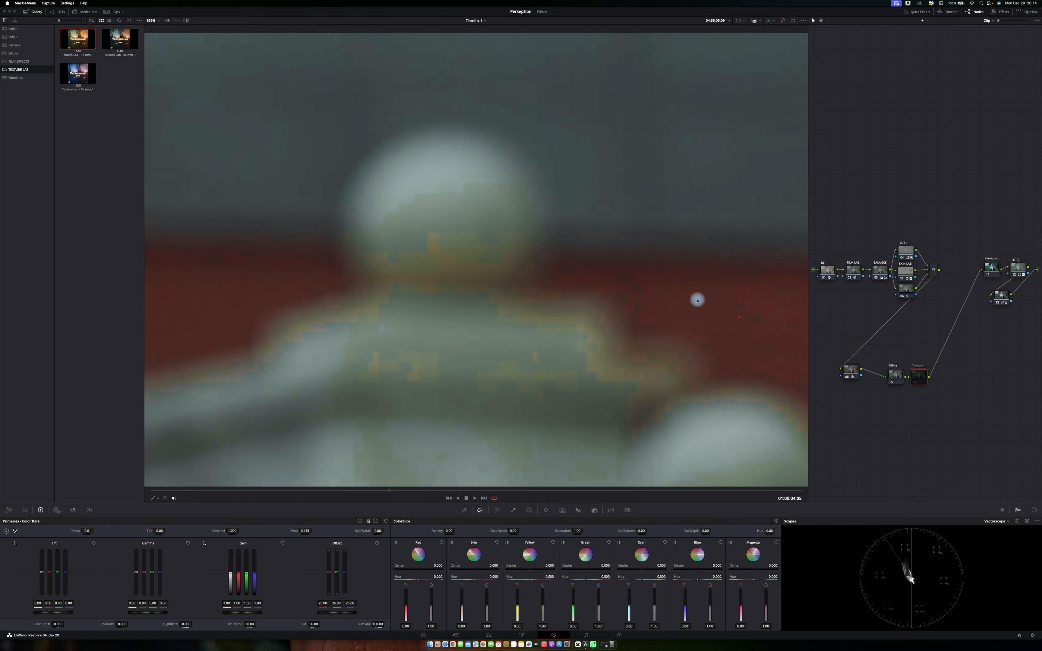
mouse_move(516, 240)
mouse_down()
mouse_move(467, 234)
mouse_move(315, 260)
mouse_move(285, 353)
mouse_move(551, 431)
mouse_move(669, 403)
mouse_move(690, 347)
mouse_move(622, 241)
mouse_move(470, 247)
mouse_up()
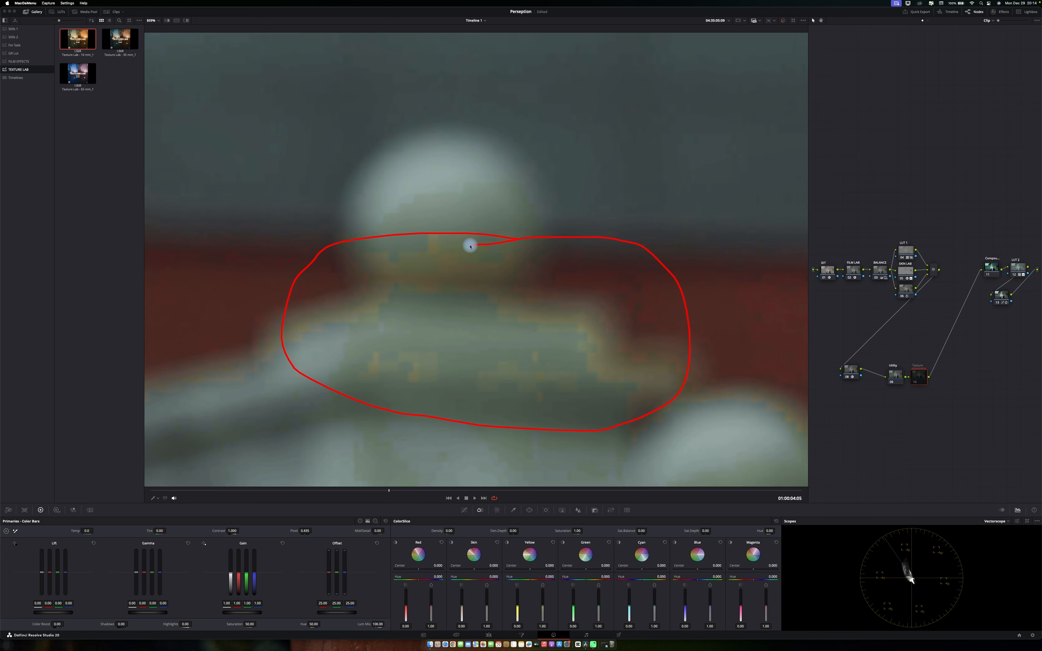
key(super+d)
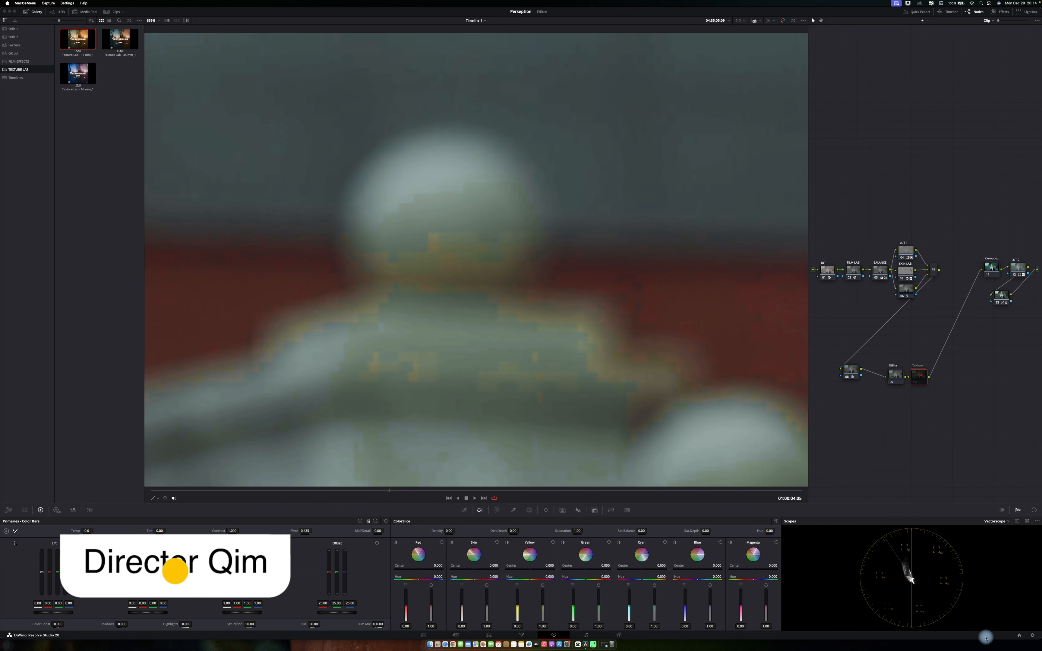
click(919, 378)
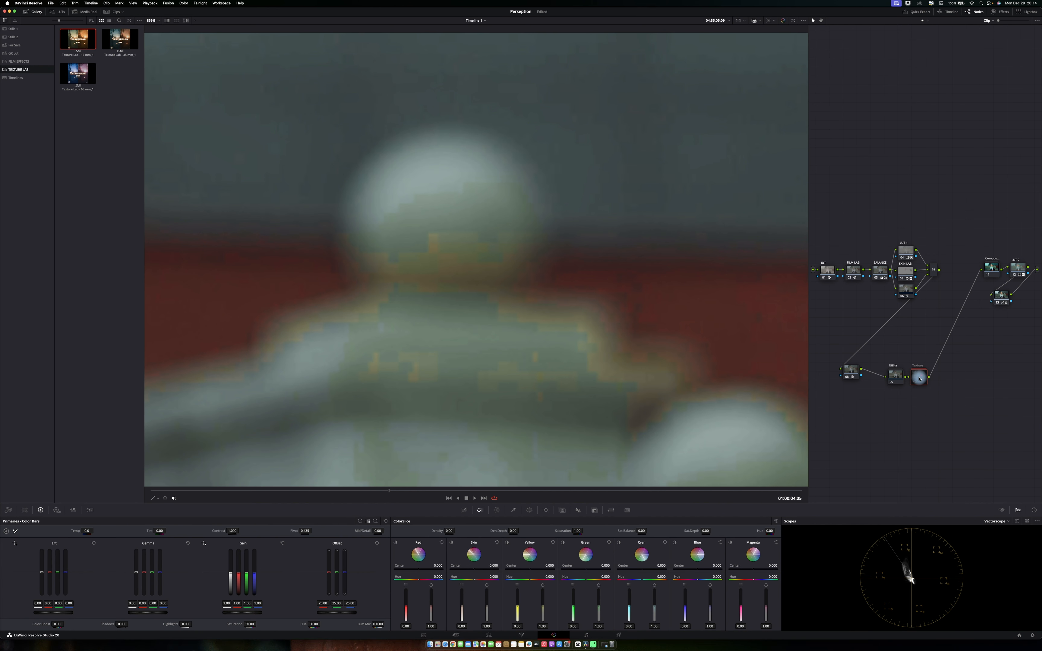
key(super+d)
key(super+d)
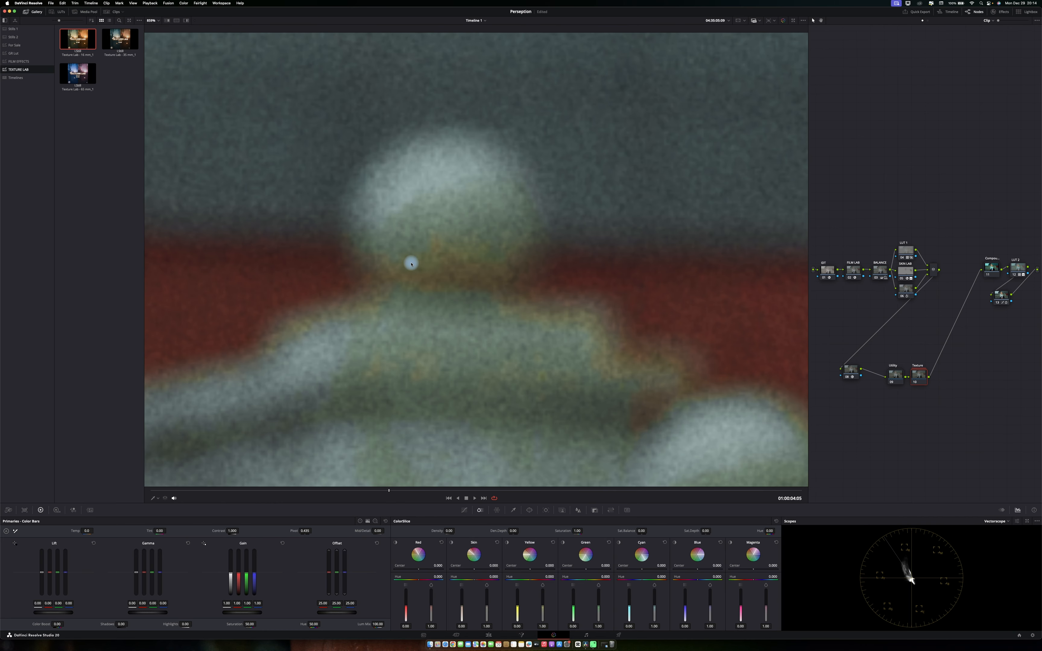
key(z)
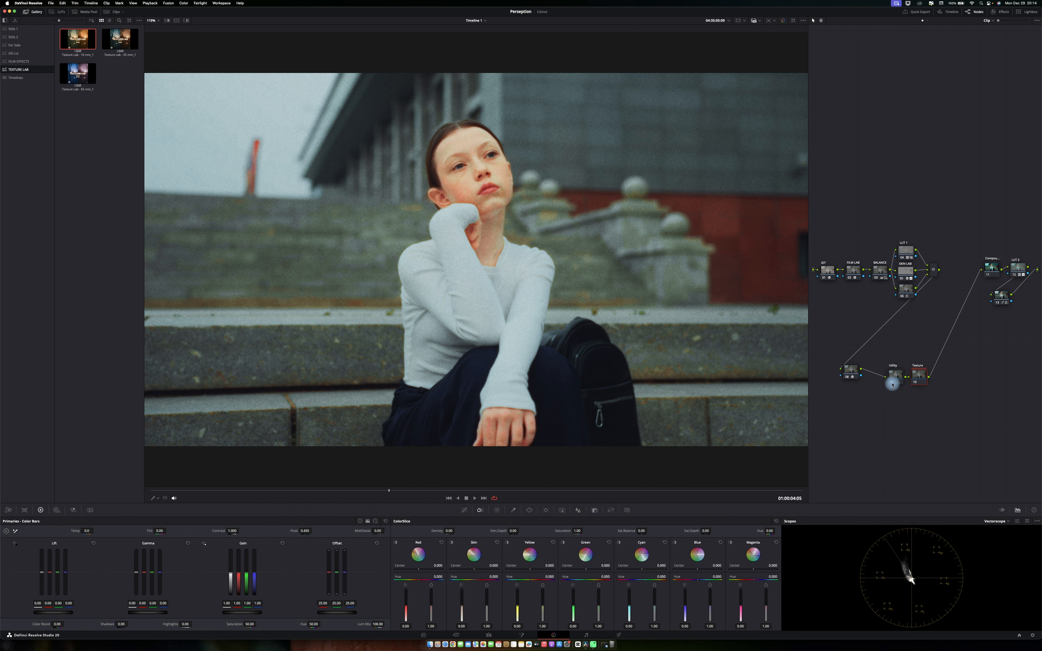
Select both the Utility and Texture nodes and disable them.
drag(963, 378, 892, 384)
key(super+d)
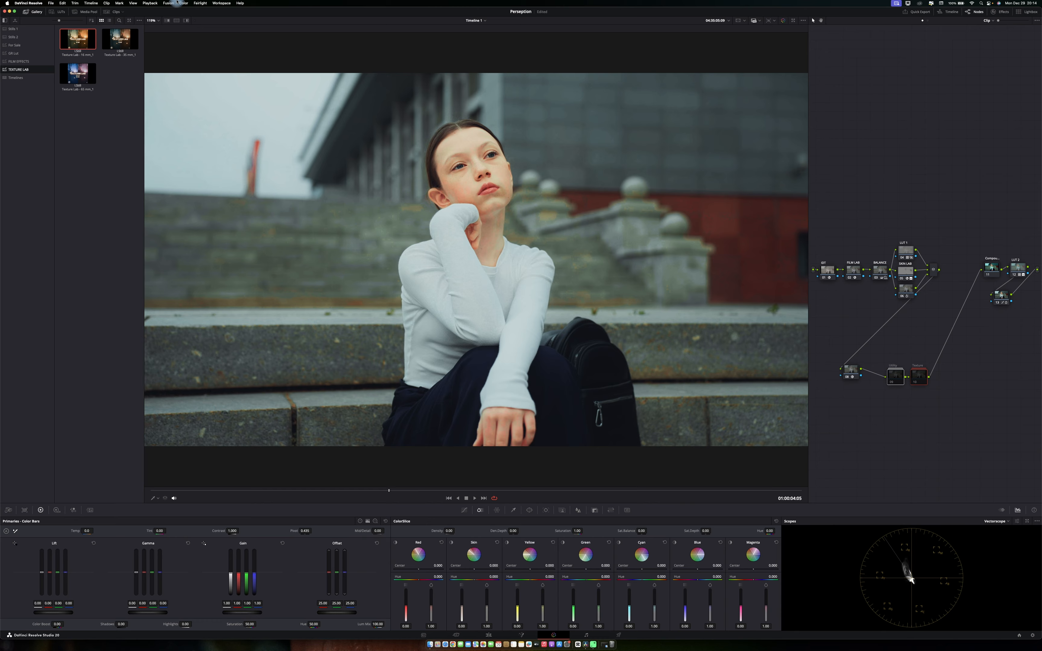
Close the Gallery and move the Utility node down below the Texture node.
click(30, 13)
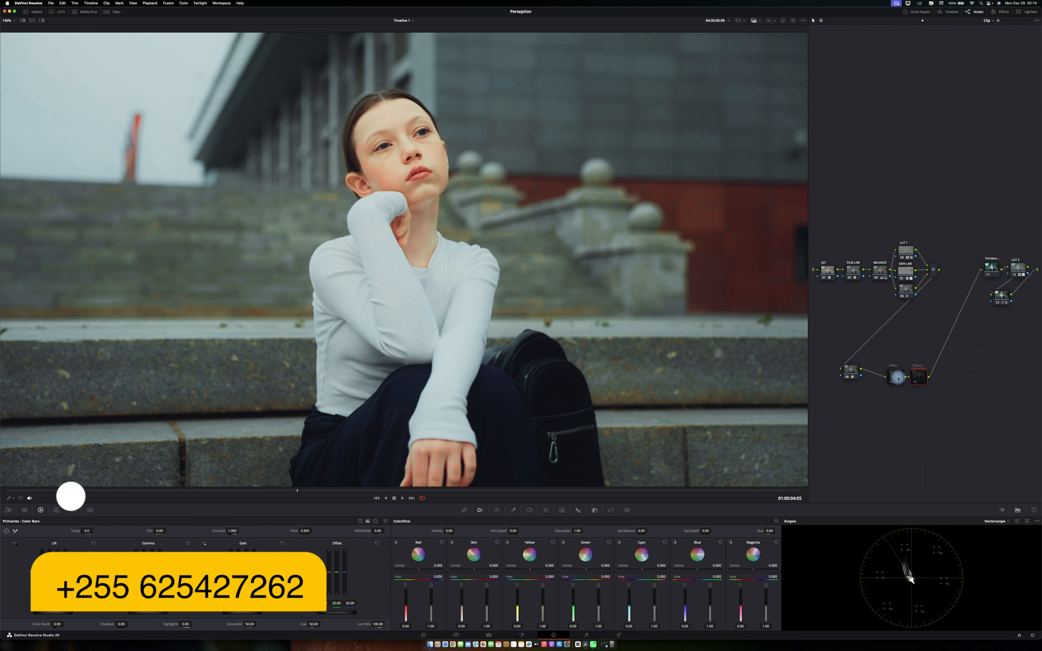
drag(898, 380, 895, 416)
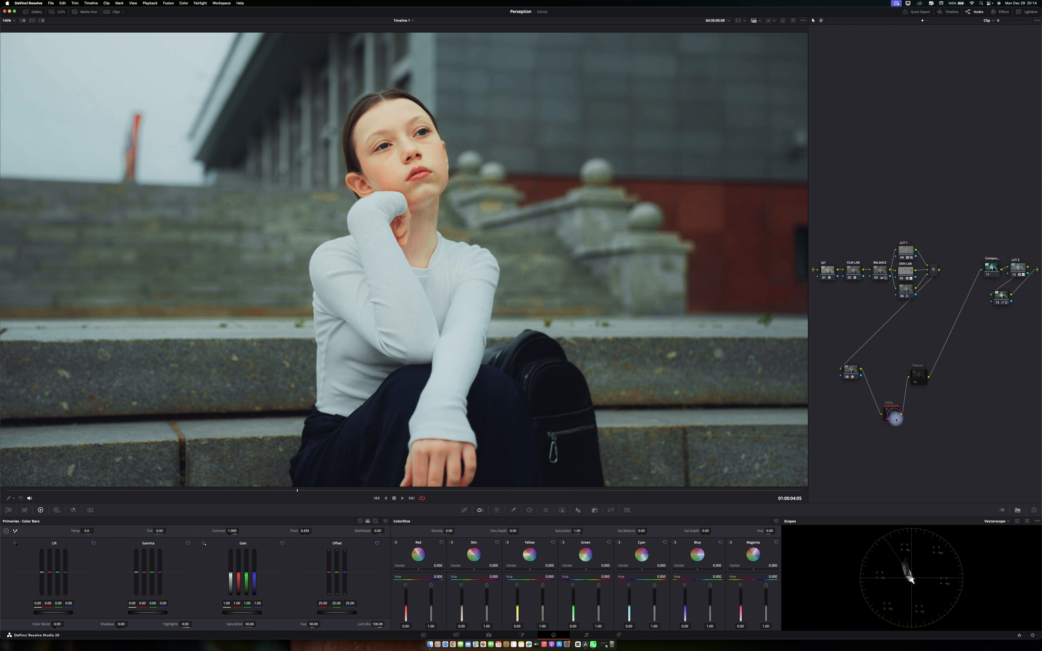
Open the compound node in the lower branch, rearrange its internal nodes, and exit back to the main node tree.
right_click(894, 416)
click(889, 421)
right_click(891, 418)
click(905, 429)
right_click(896, 414)
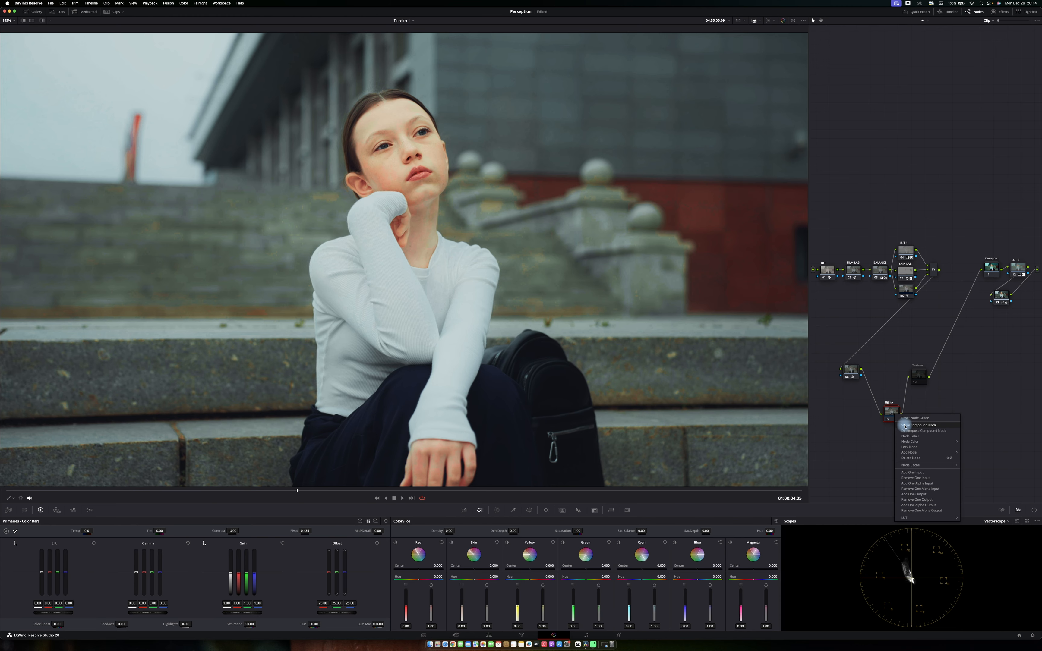
click(908, 427)
drag(901, 163, 1002, 258)
drag(987, 218, 946, 256)
click(946, 192)
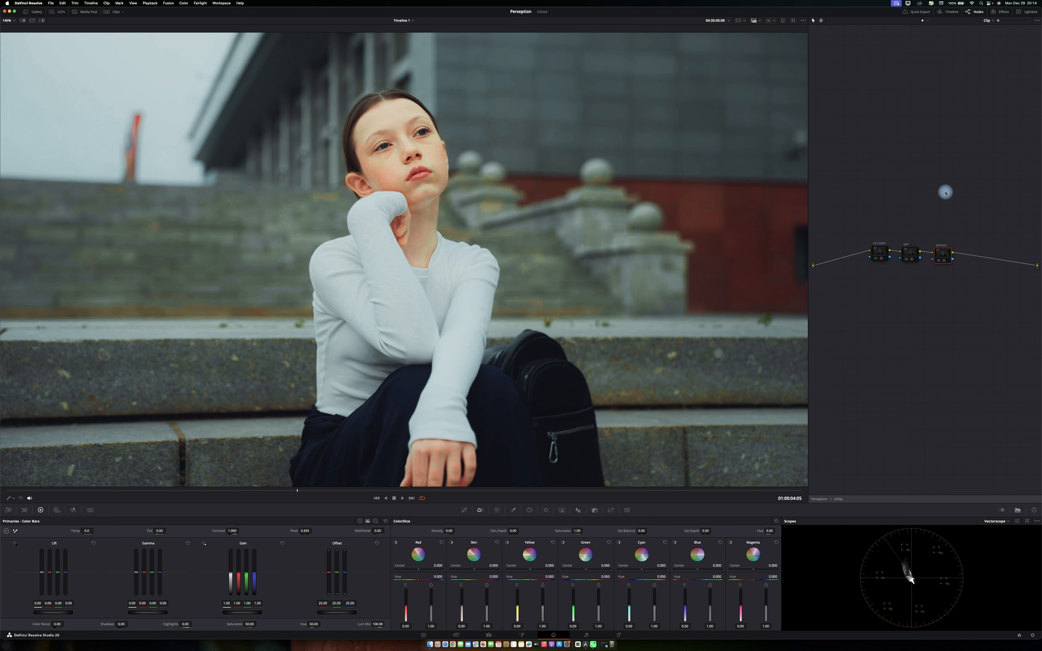
click(877, 258)
right_click(898, 122)
click(905, 145)
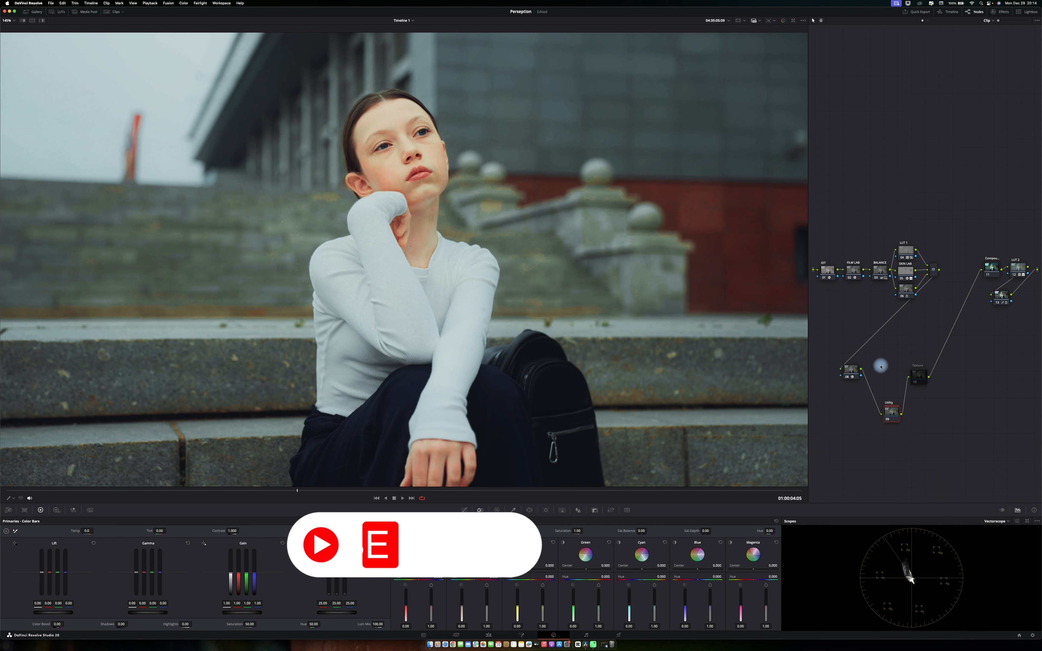
Reopen the compound node and select its first internal node.
right_click(890, 414)
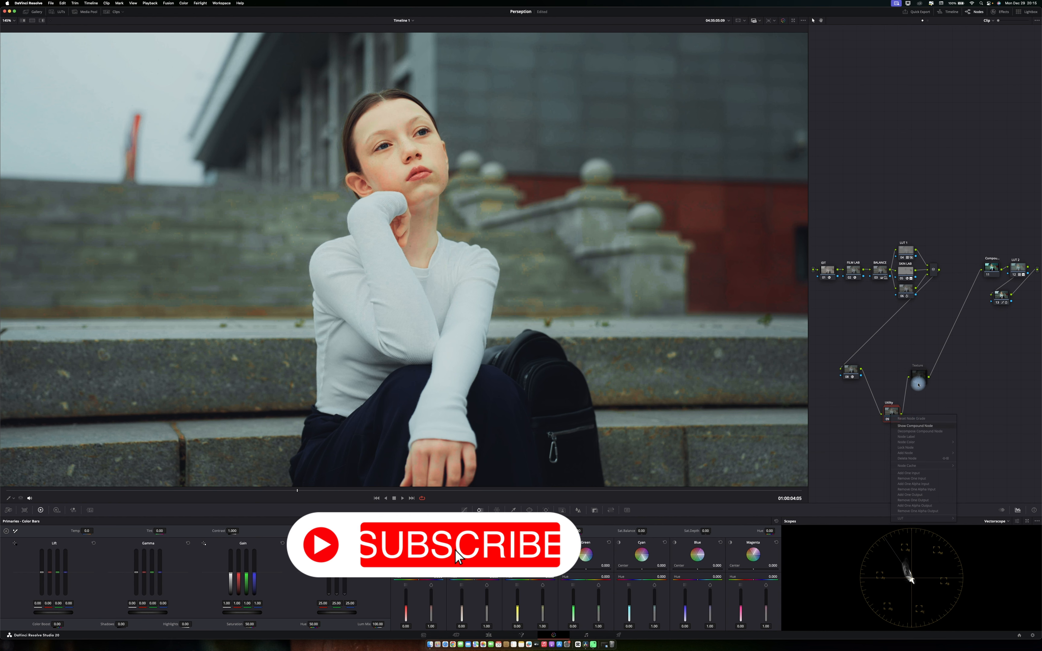
click(915, 426)
click(876, 260)
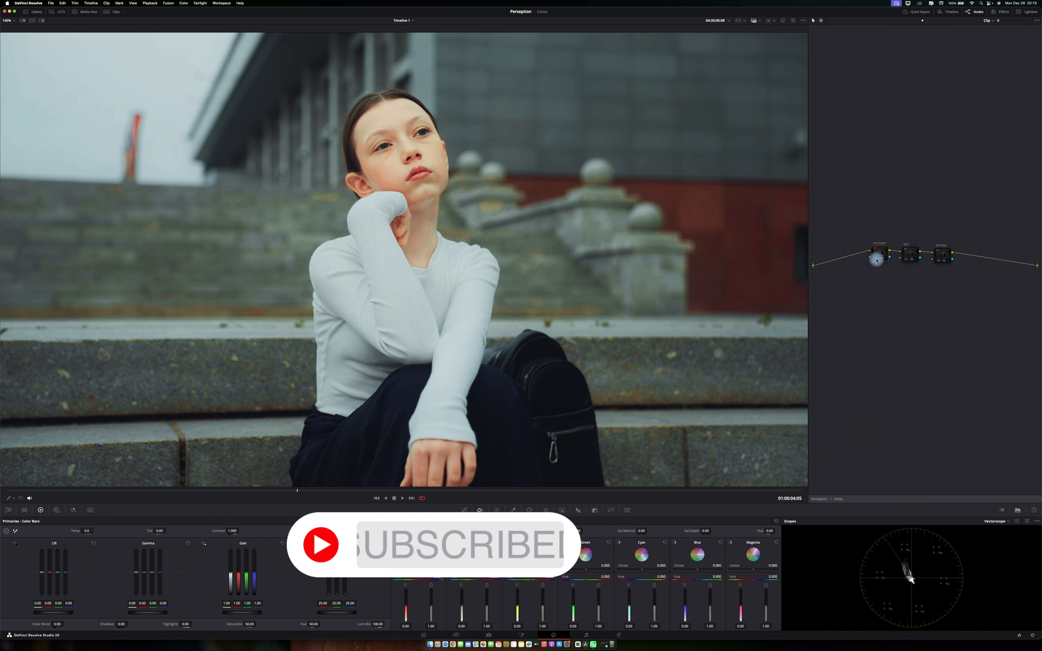
click(877, 260)
Switch the scope display from Vectorscope to Waveform.
click(991, 522)
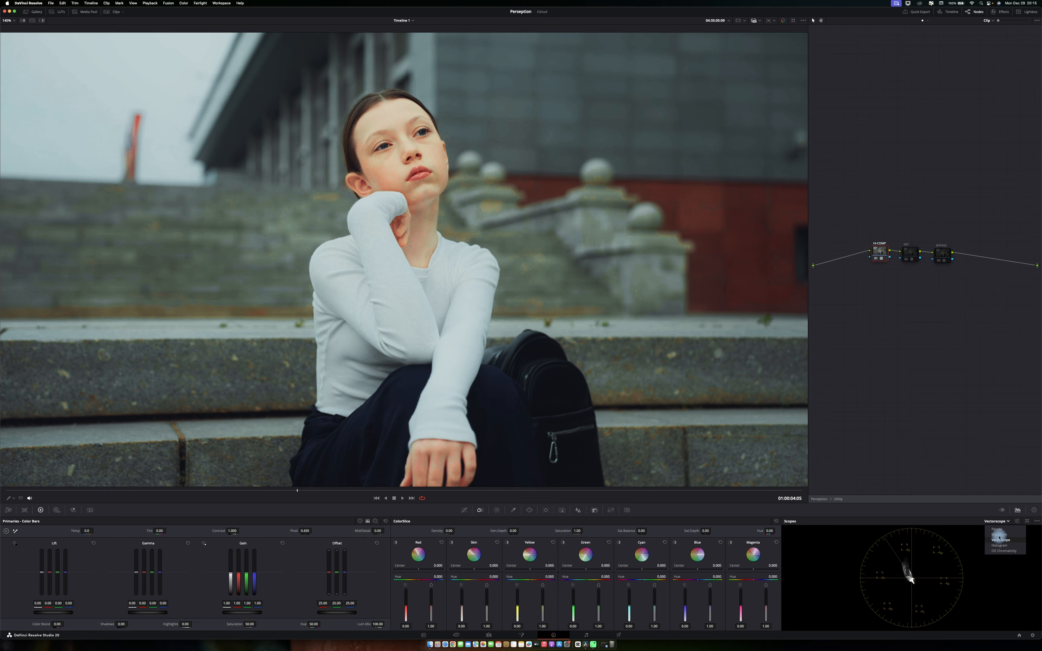
click(999, 537)
click(879, 258)
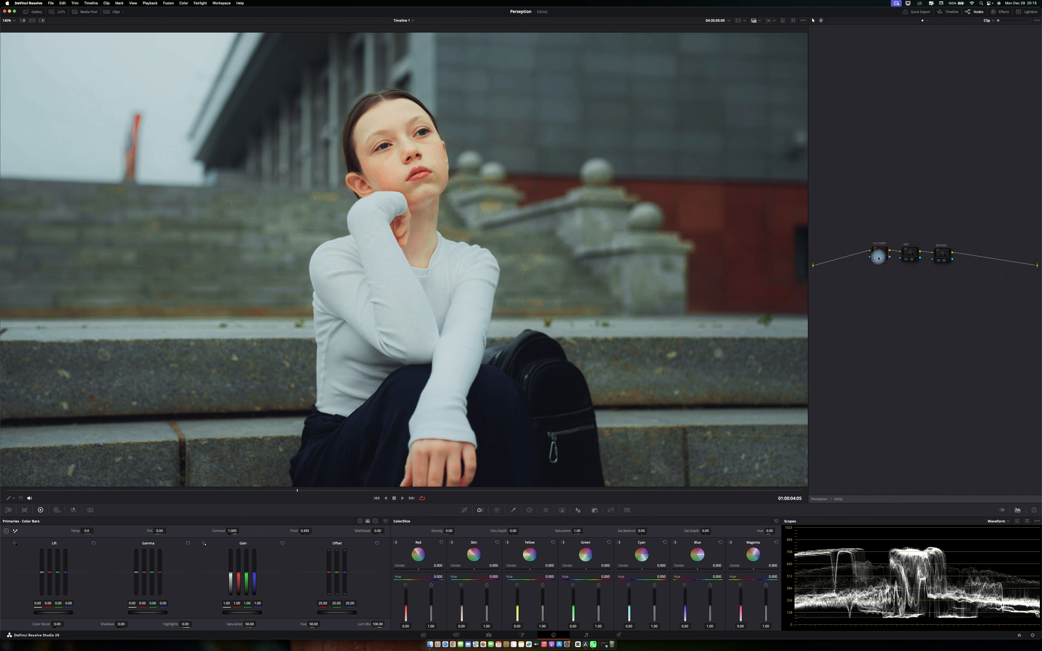
click(877, 258)
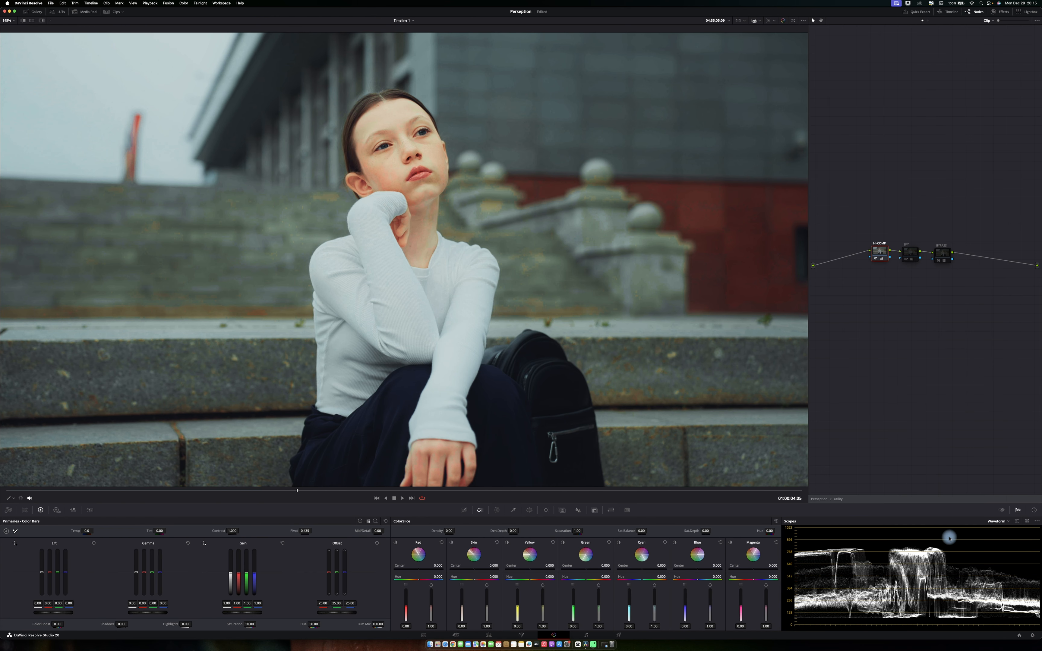
Pop the waveform scope out into a floating window and close it again.
click(1027, 522)
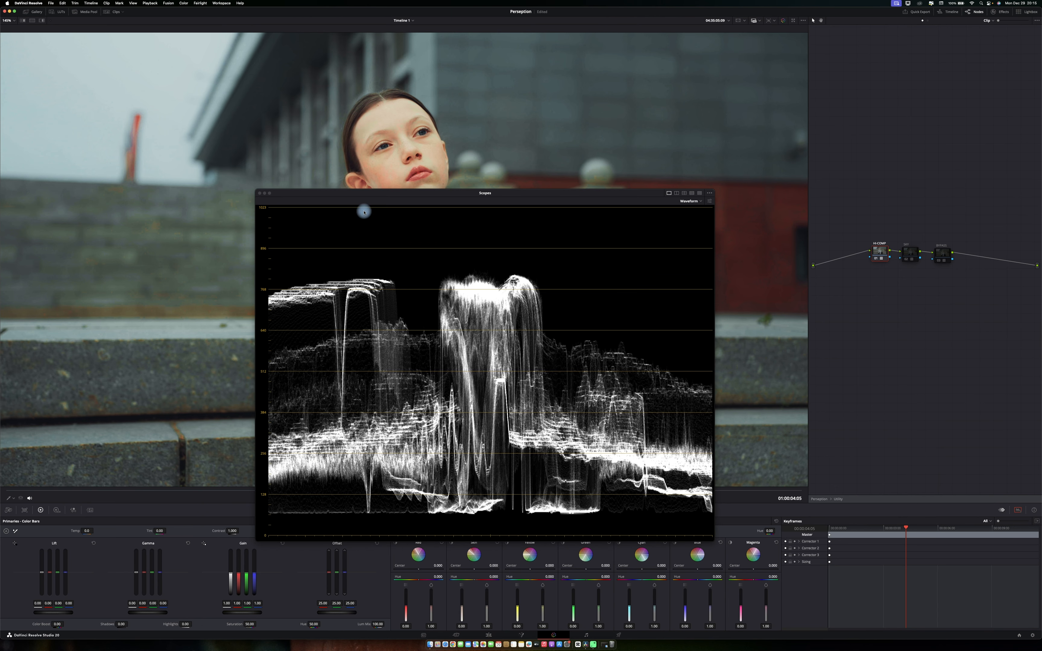
click(878, 259)
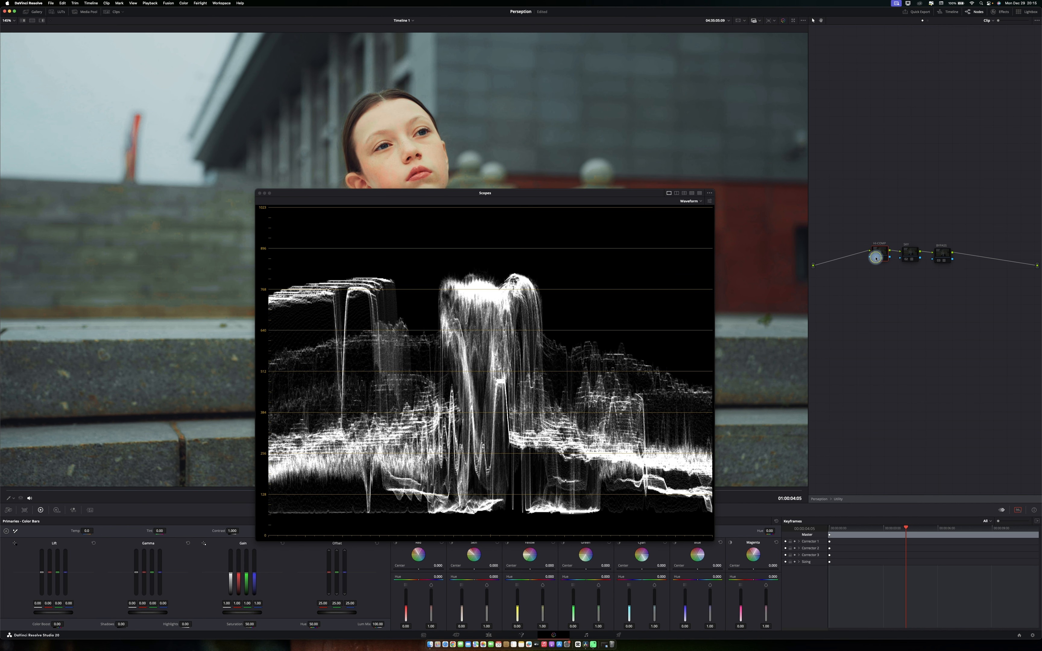
click(877, 259)
click(260, 193)
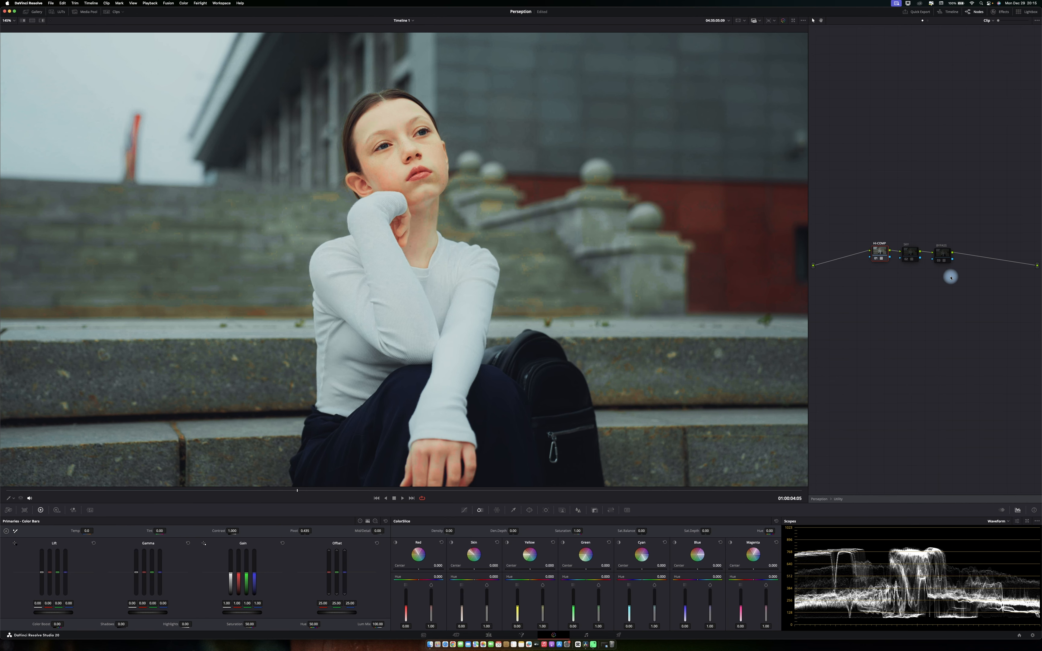
Select the middle internal node and toggle it on and off while zoomed into the viewer to compare the effect.
click(908, 260)
click(908, 260)
scroll(176, 217, up, 2)
scroll(176, 217, down, 3)
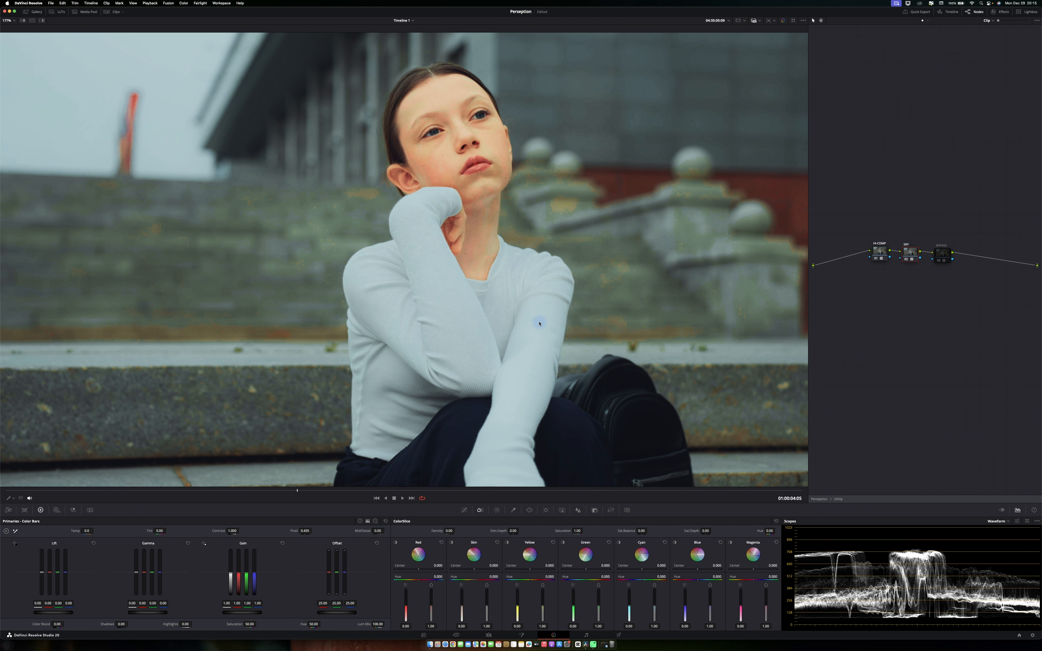
scroll(157, 100, up, 6)
scroll(158, 100, up, 3)
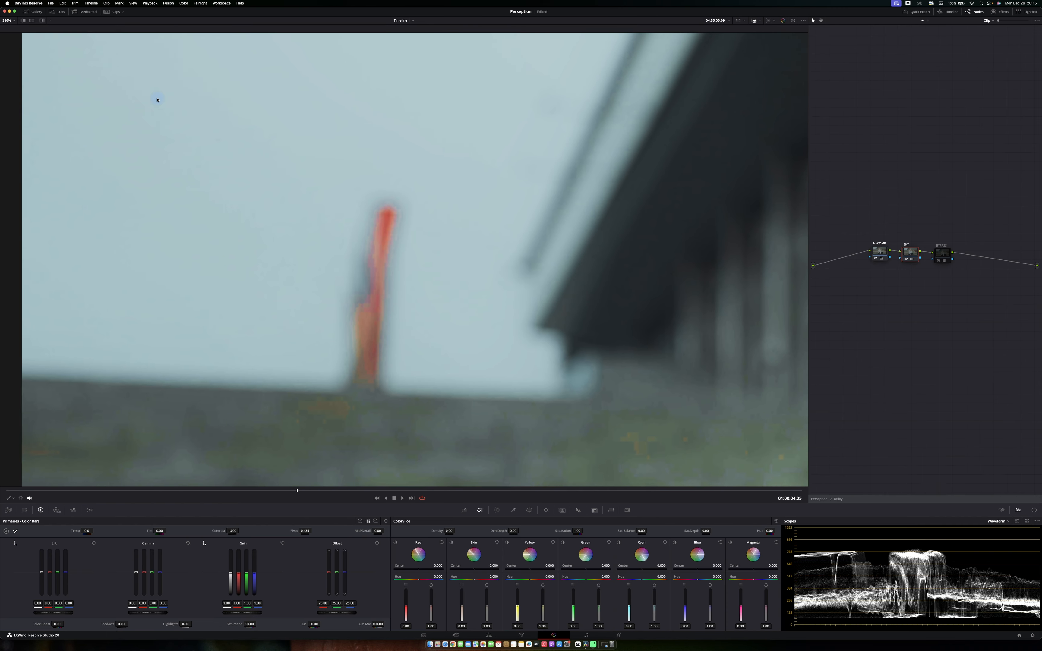
scroll(193, 185, up, 3)
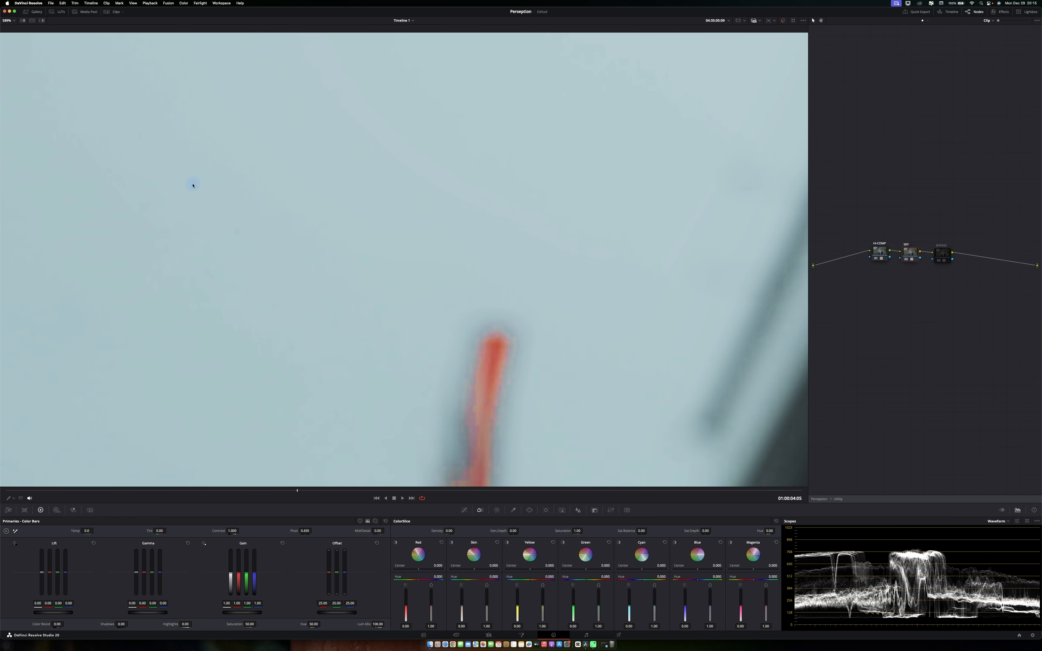
key(super+d)
click(10, 499)
click(16, 508)
key(z)
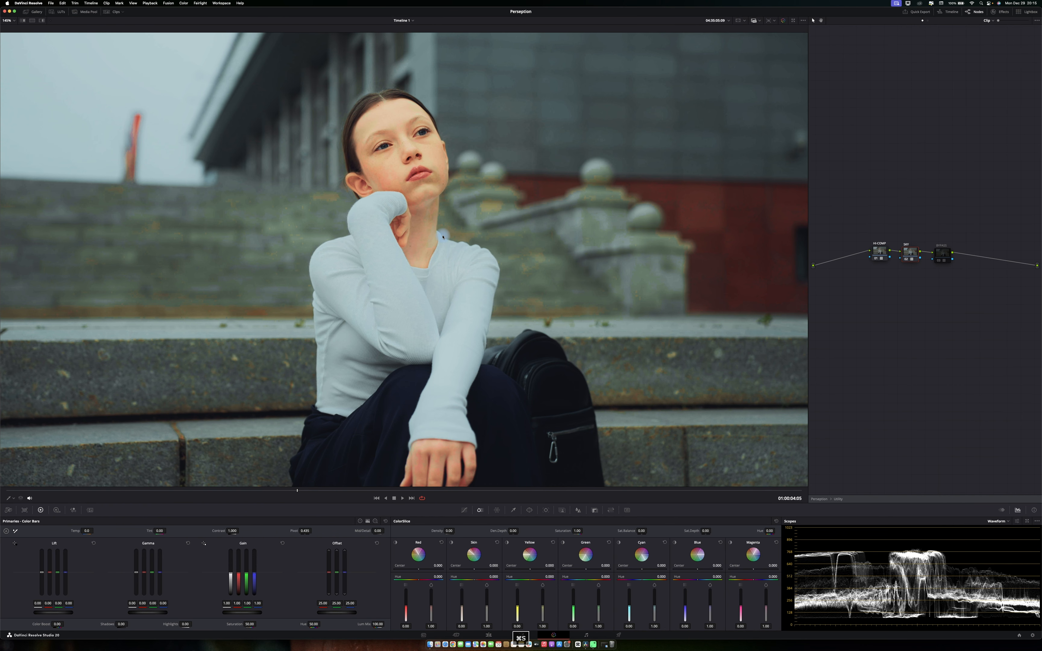
key(super+d)
key(super+d)
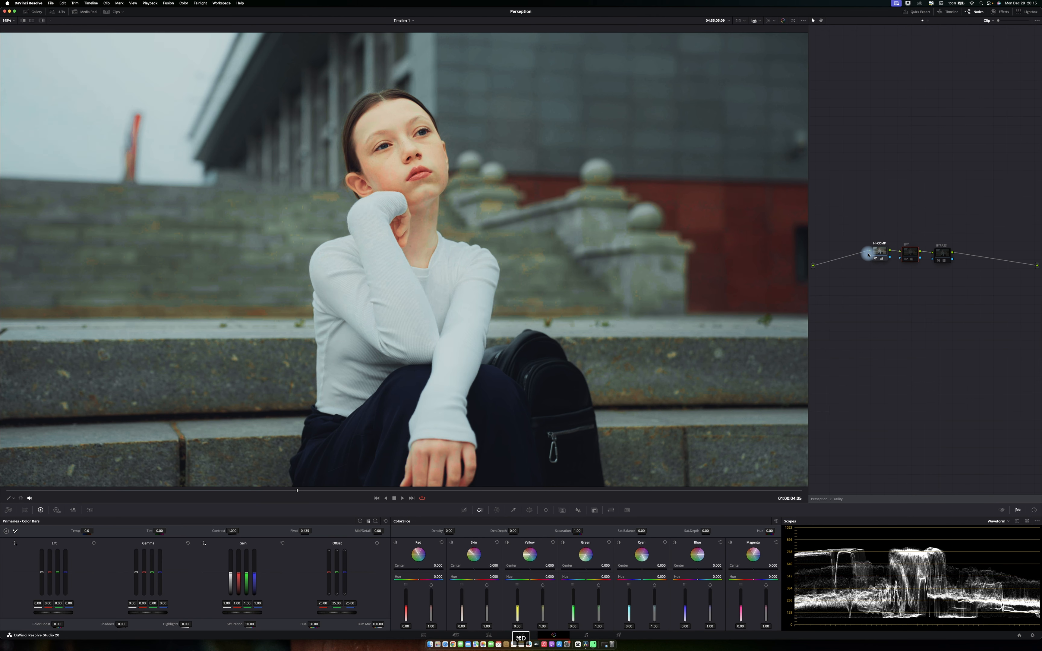
Select the last internal node and toggle it on and off in the full-screen viewer to compare the result.
click(942, 253)
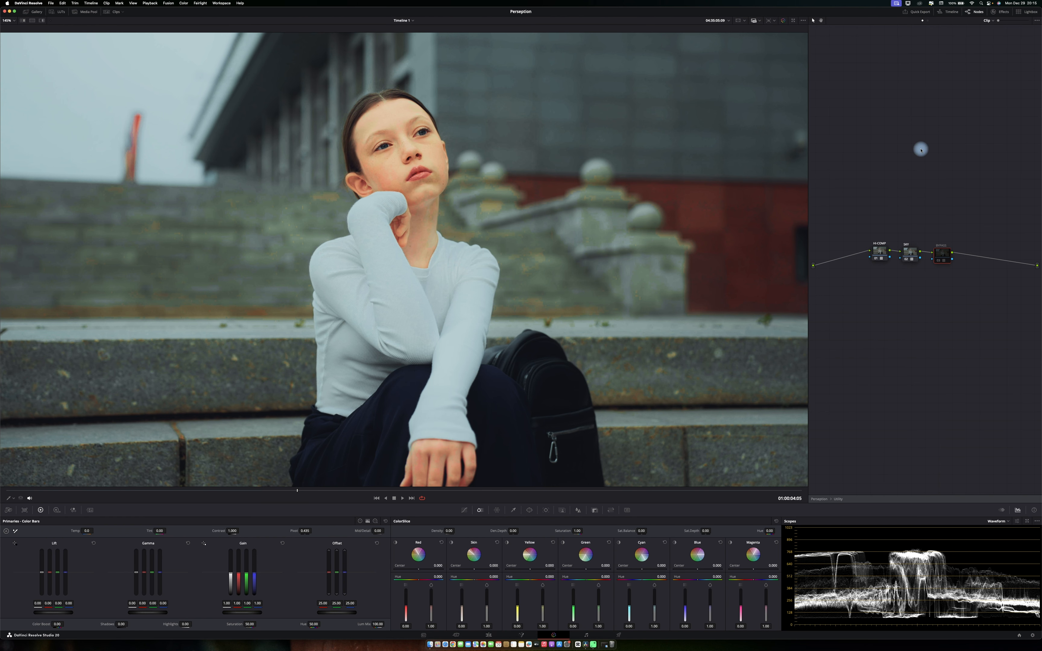
key(super+d)
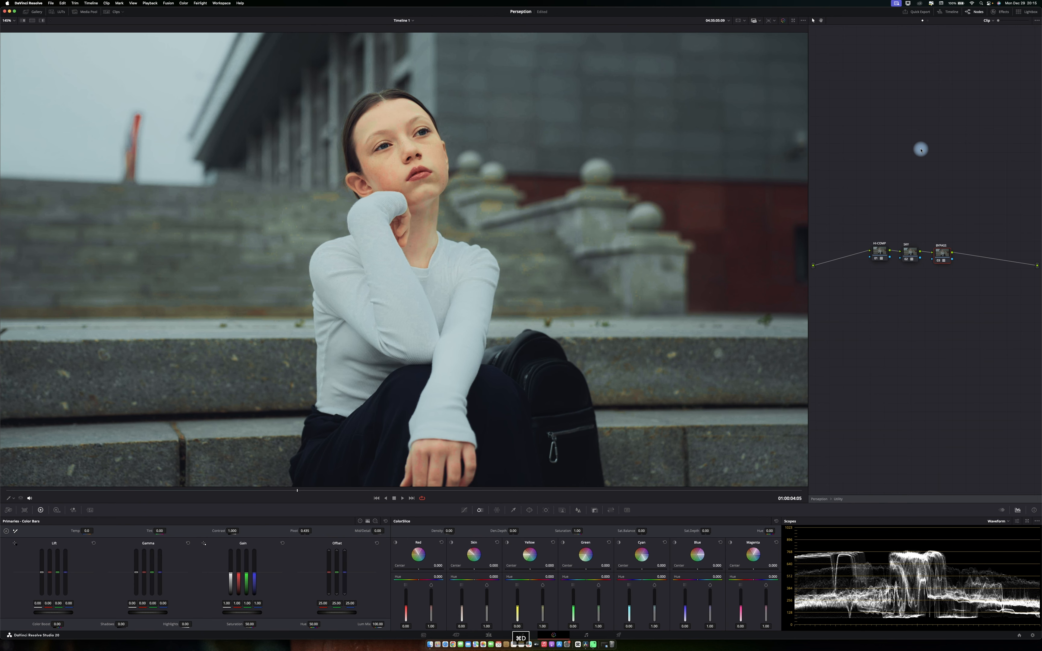
key(super+f)
key(super+d)
key(super+d)
key(super+d)
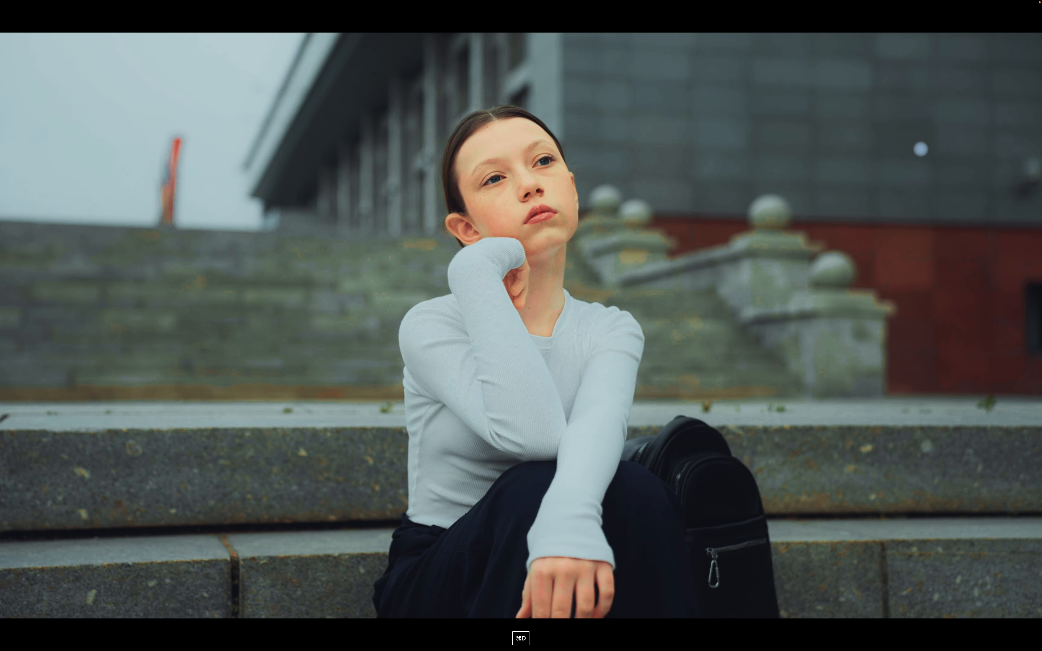
key(super+d)
key(super+d)
key(super+s)
key(super+d)
key(Escape)
Exit the compound node and re-enable the Texture node in the lower branch.
right_click(920, 149)
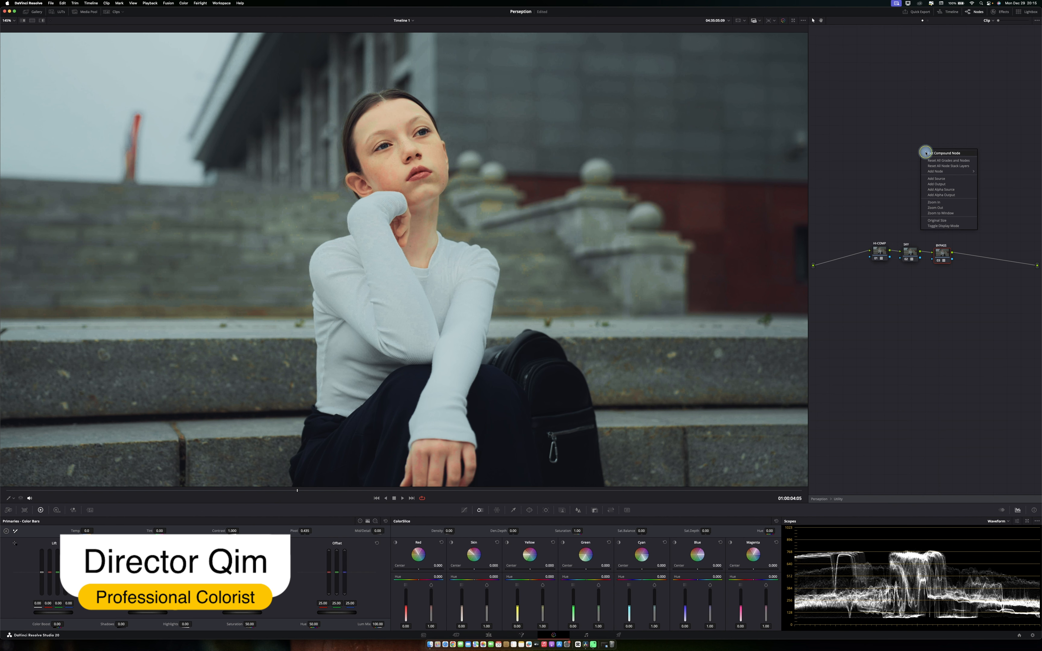
click(926, 153)
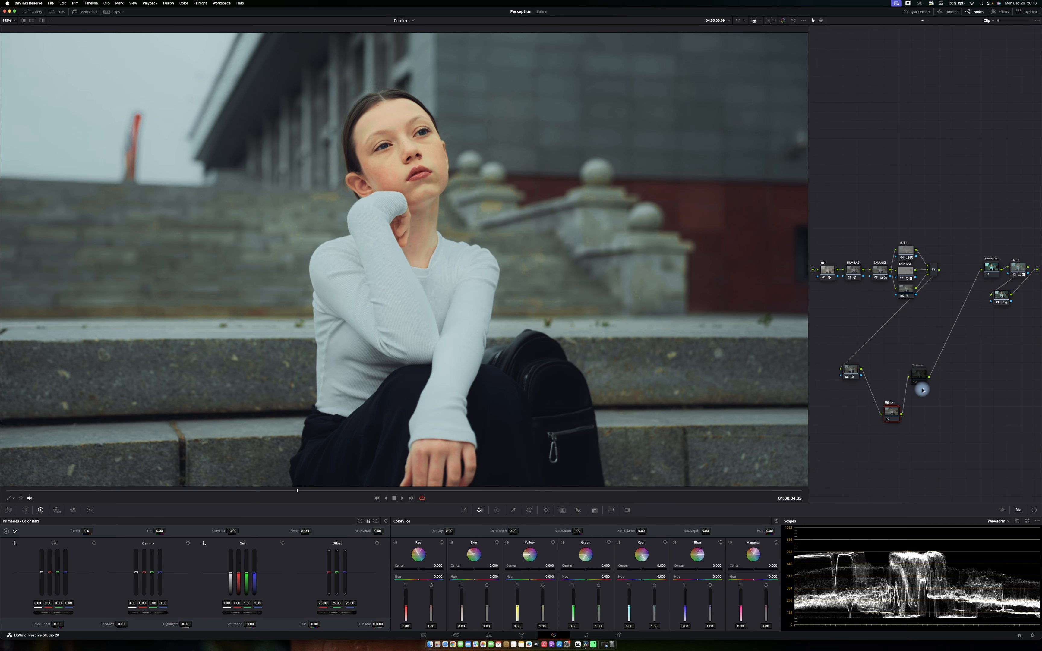
click(918, 377)
key(super+d)
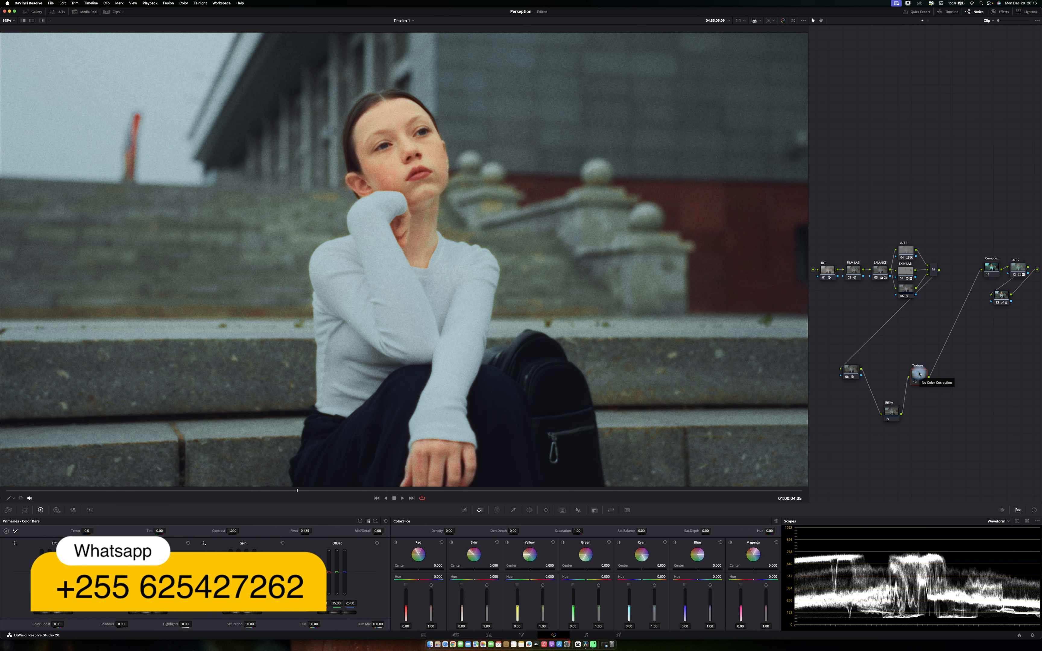
Select the compound node and Texture node in the lower branch and delete them.
key(super+s)
drag(957, 361, 899, 430)
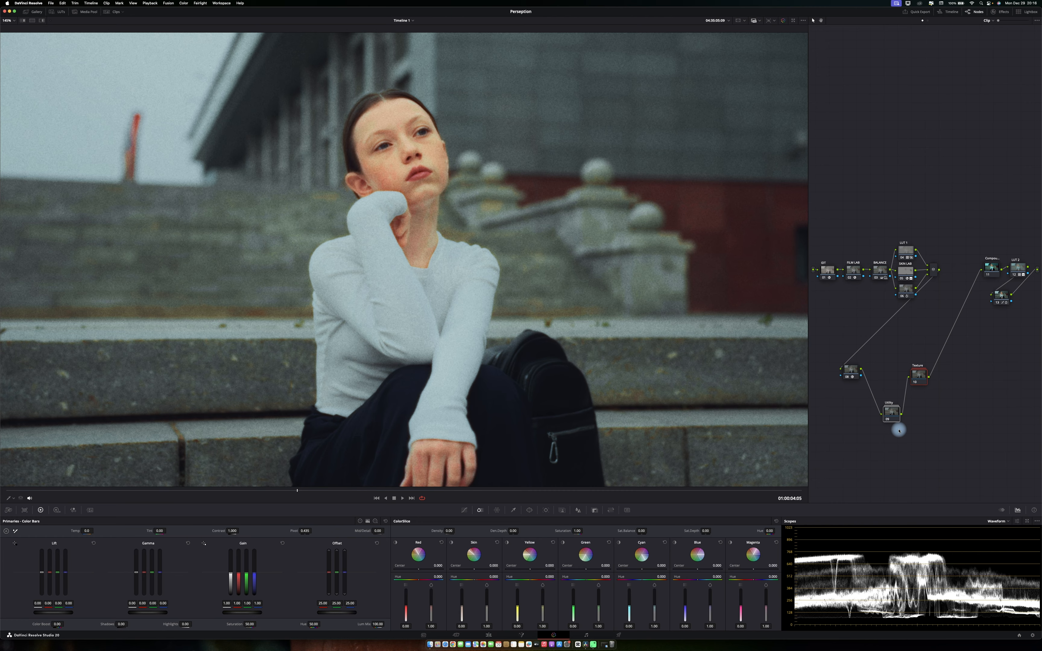
drag(951, 366, 898, 433)
key(BackSpace)
Add a serial node in the lower branch and move it below the Utility node position.
key(alt+s)
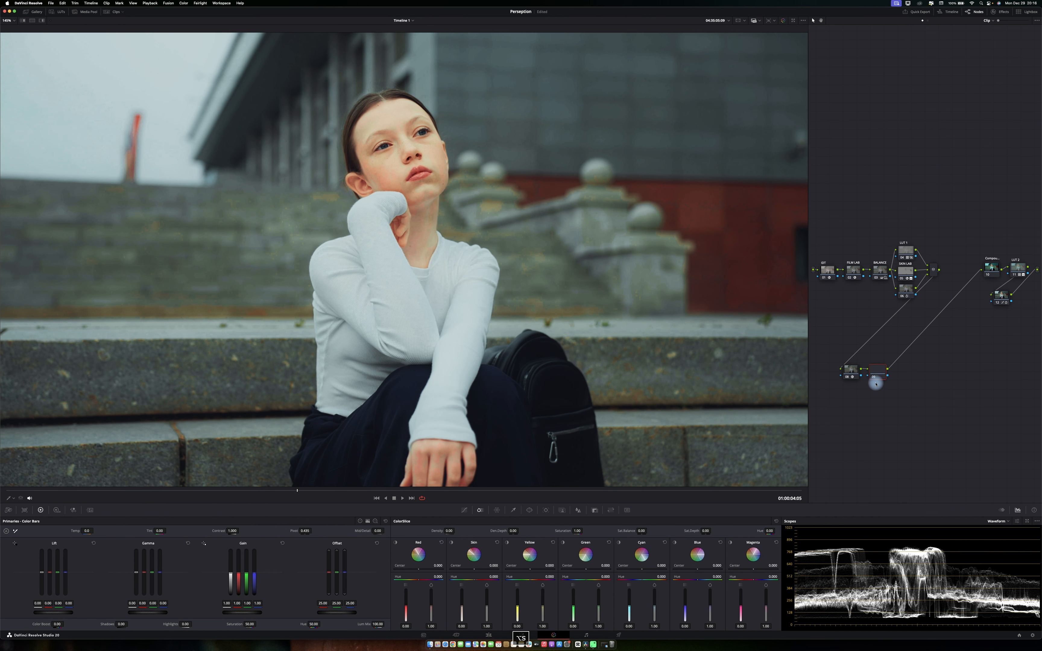
key(super+s)
drag(877, 371, 895, 406)
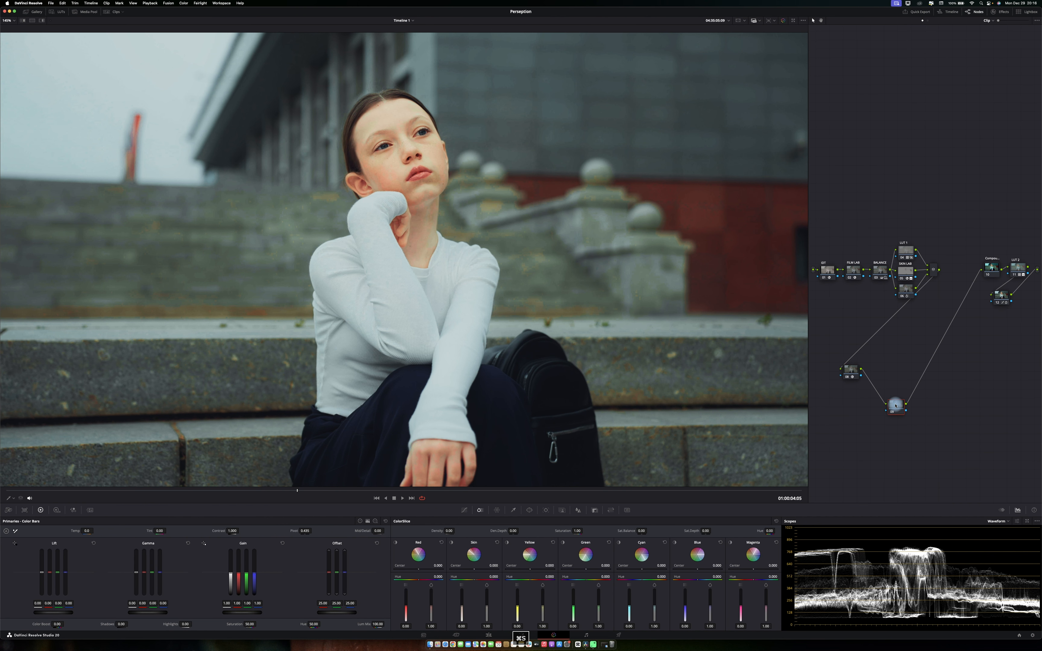
Open the Gallery, apply the second TEXTURE LAB still's grade to the lower branch, and close the Gallery.
click(61, 12)
click(61, 11)
click(33, 12)
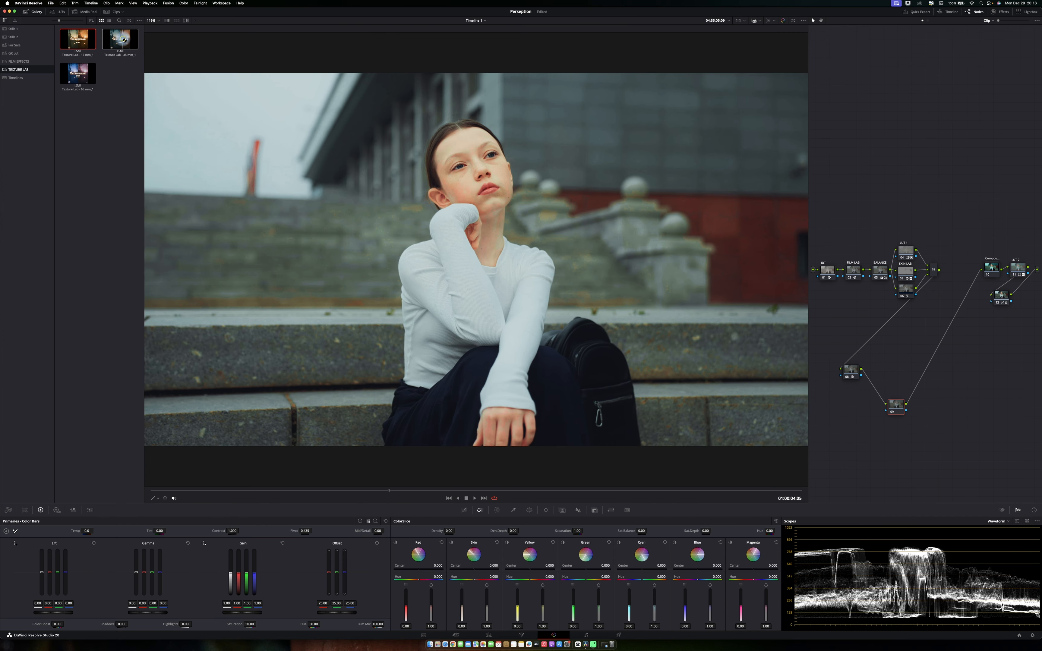
drag(924, 442, 894, 408)
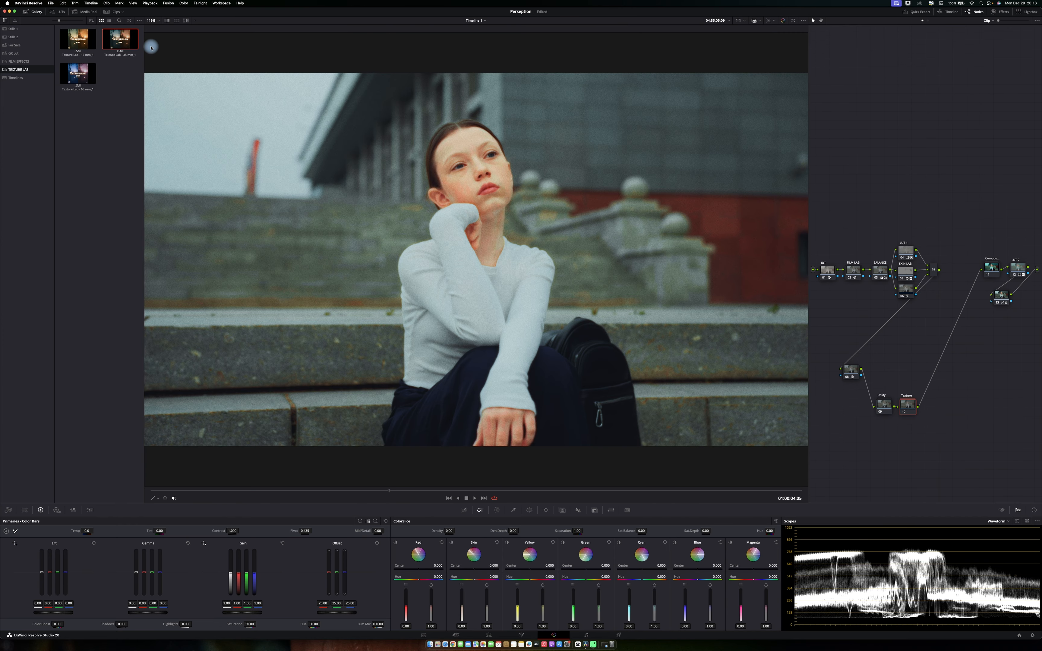
click(35, 12)
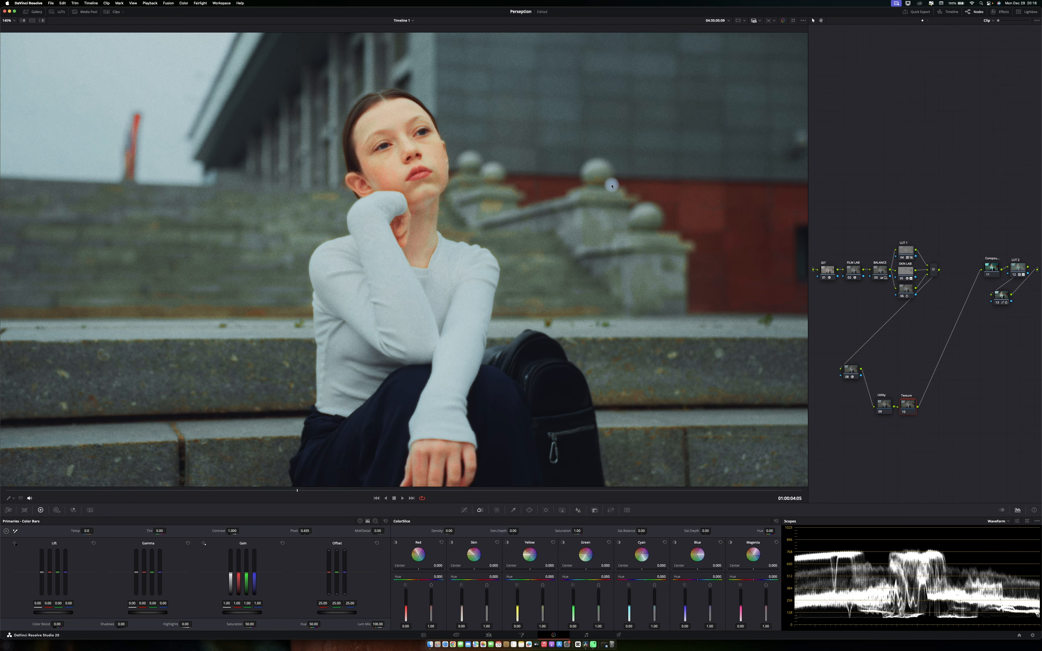
Open the Utility compound node to inspect its contents and return to the main node tree.
right_click(885, 404)
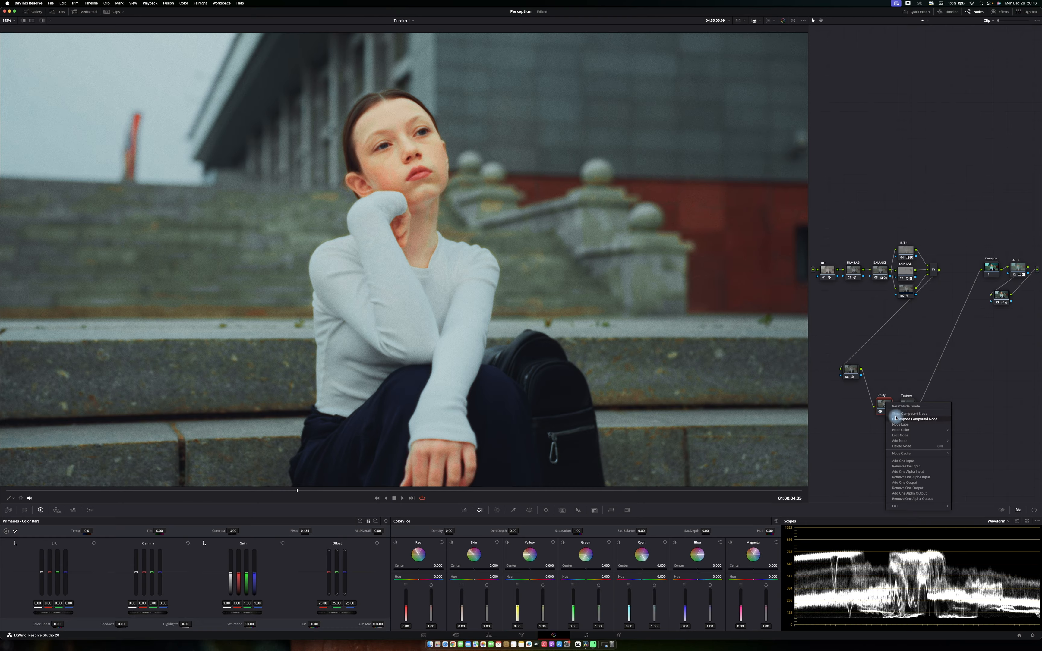
click(895, 411)
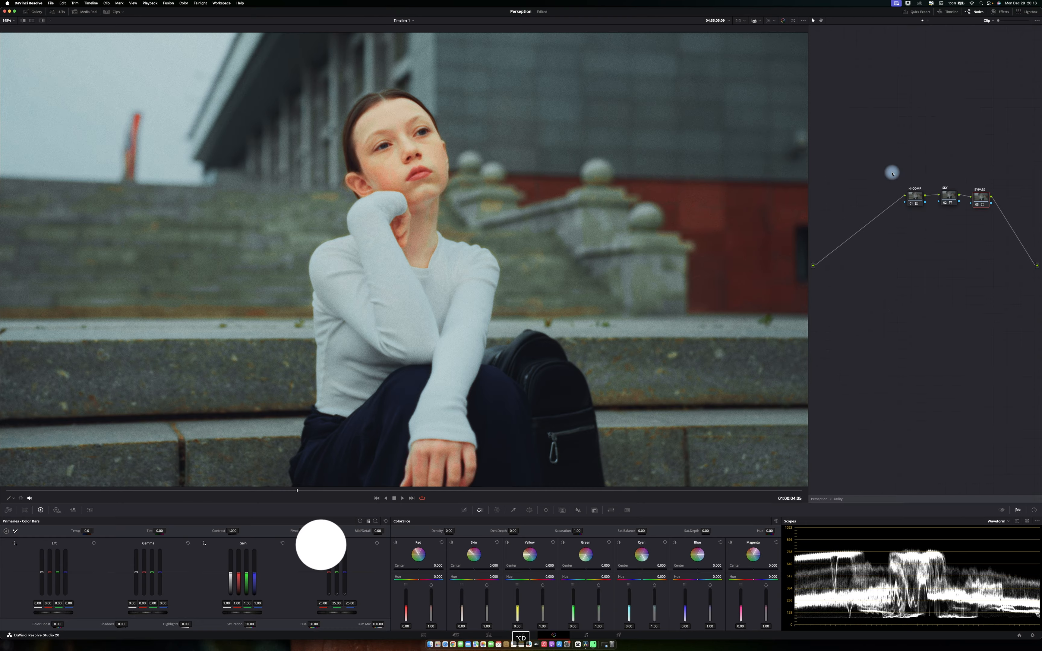
right_click(839, 142)
click(862, 145)
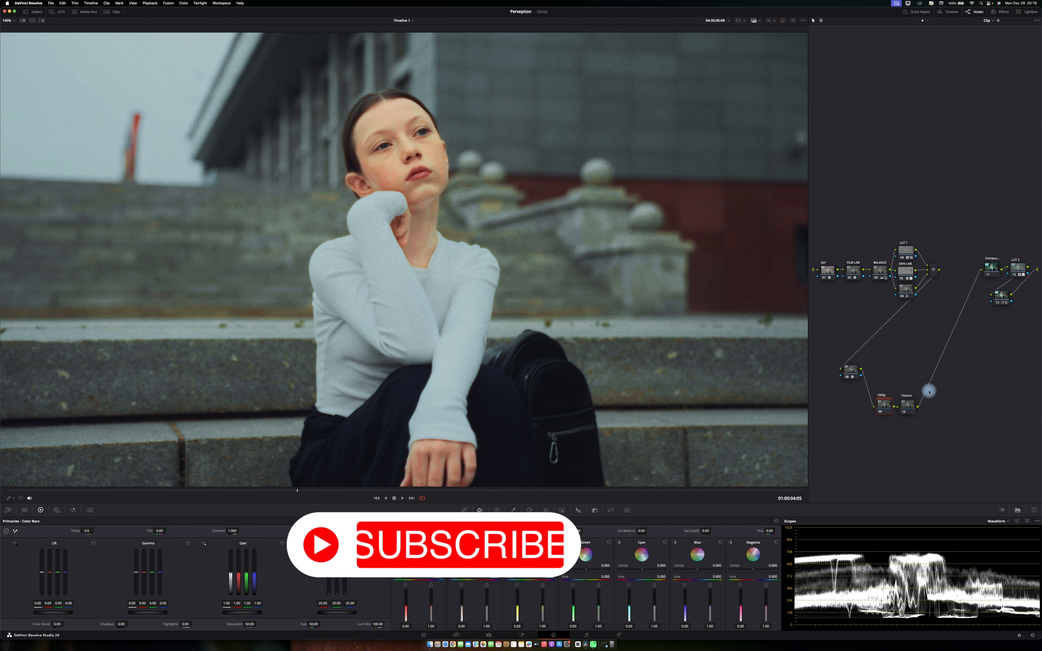
Select the Texture node and preview the graded image full-screen.
click(913, 404)
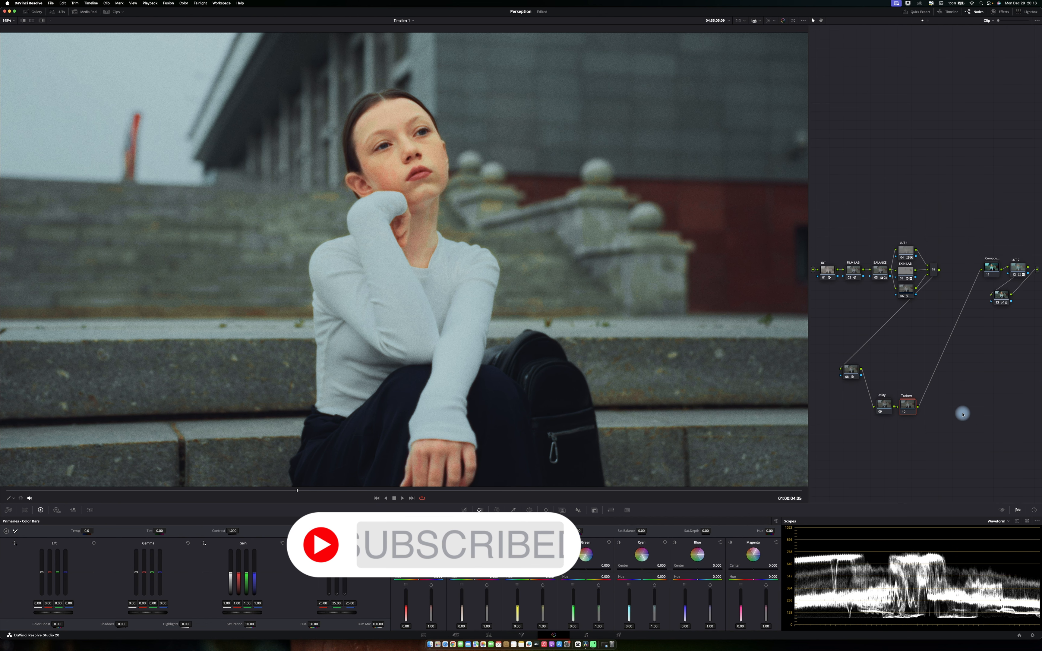
key(p)
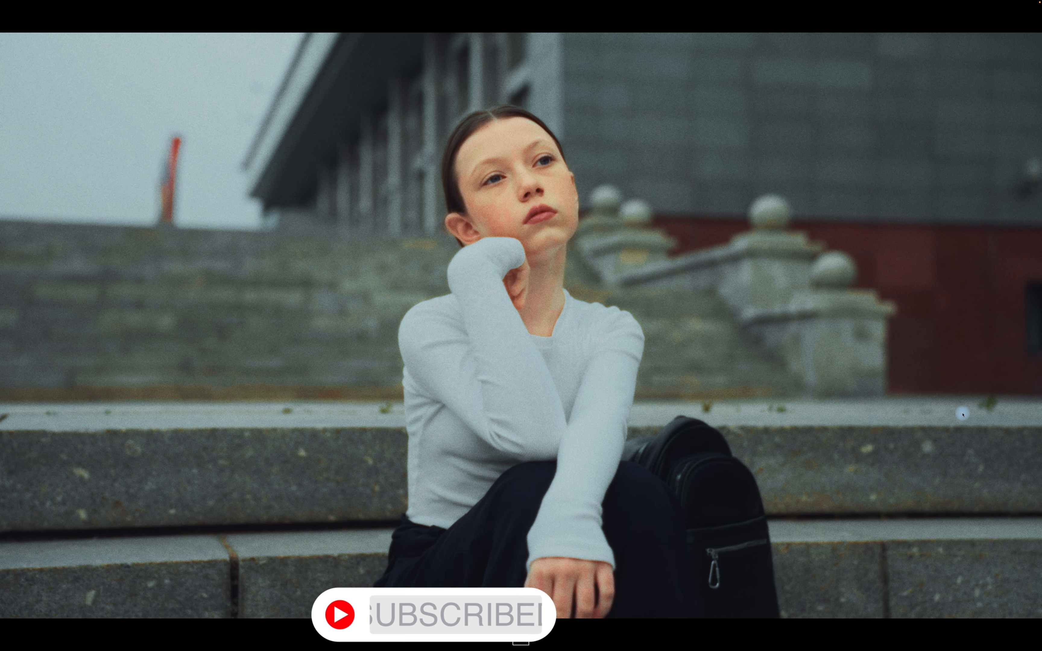
key(p)
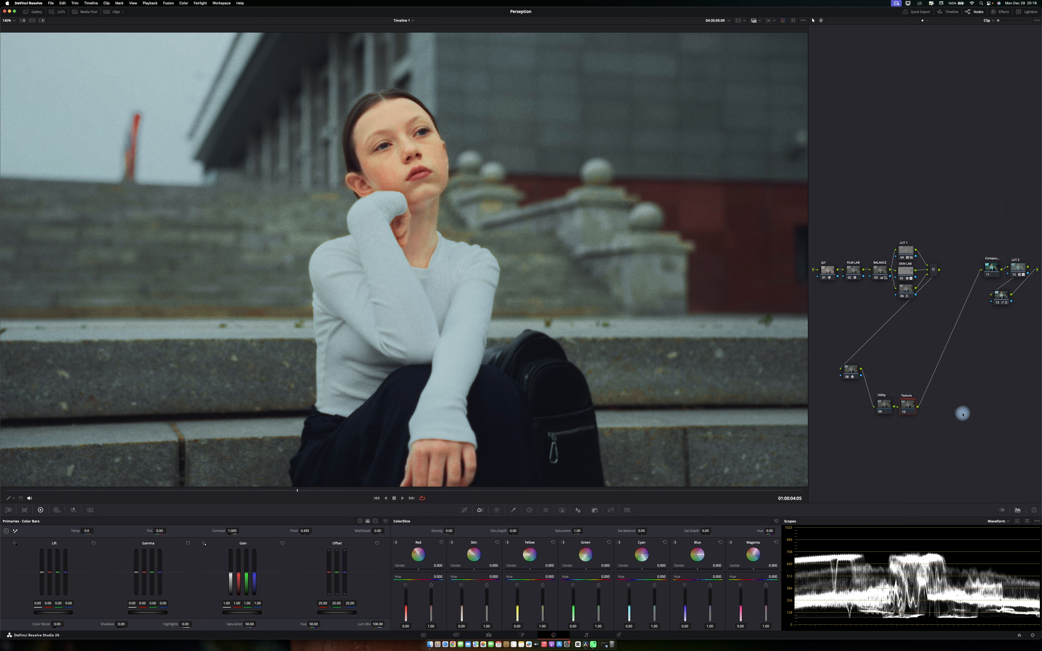
Open the Texture compound node and enable its first two nodes.
right_click(912, 407)
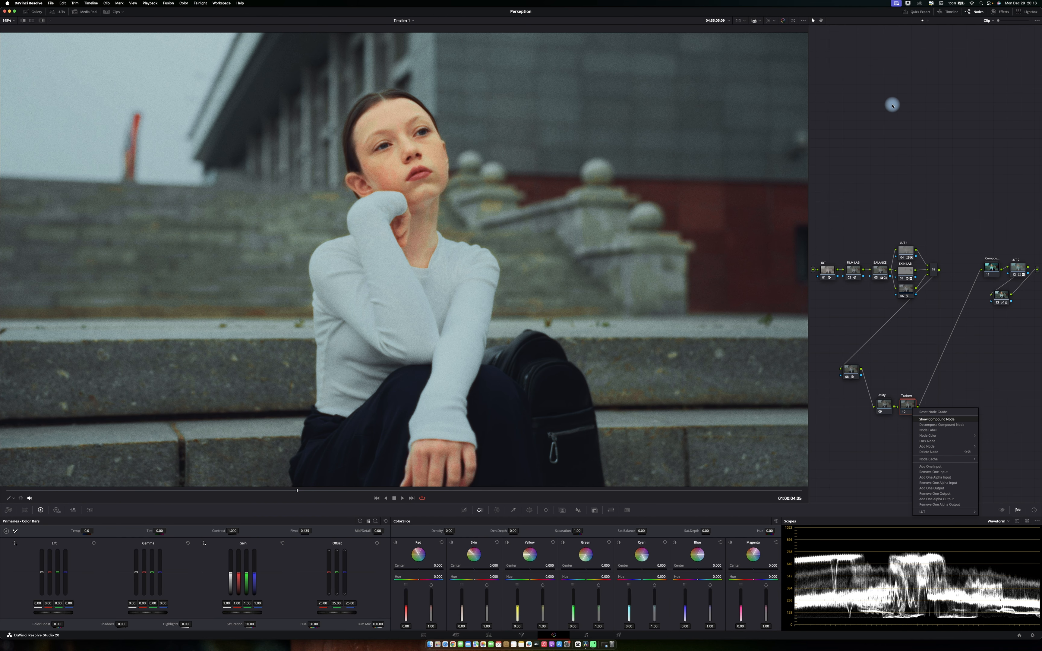
key(alt+d)
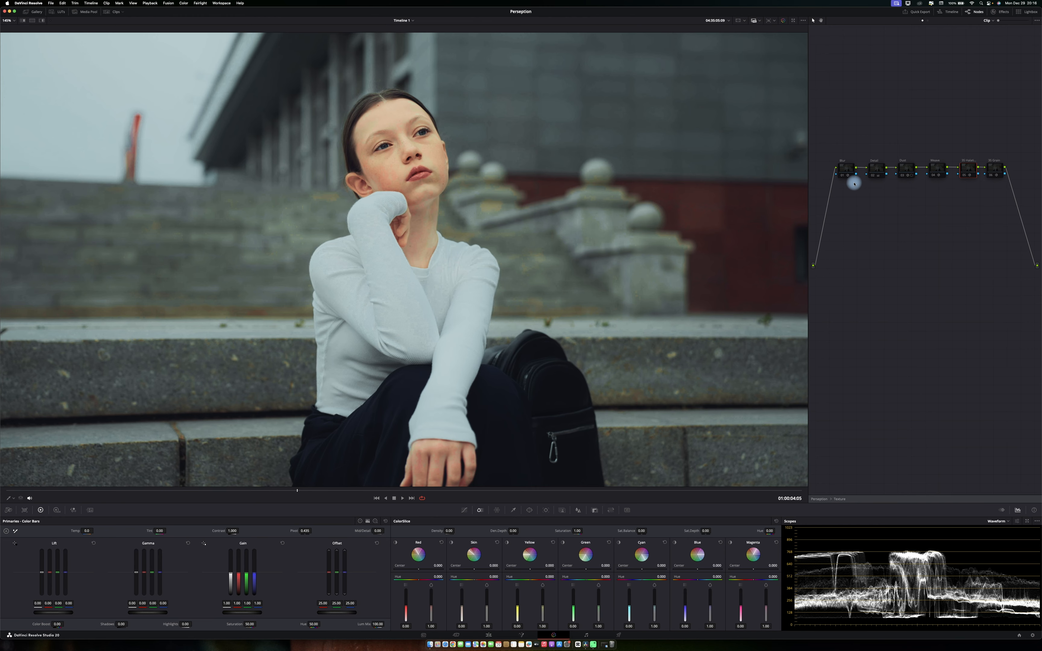
click(847, 169)
key(super+d)
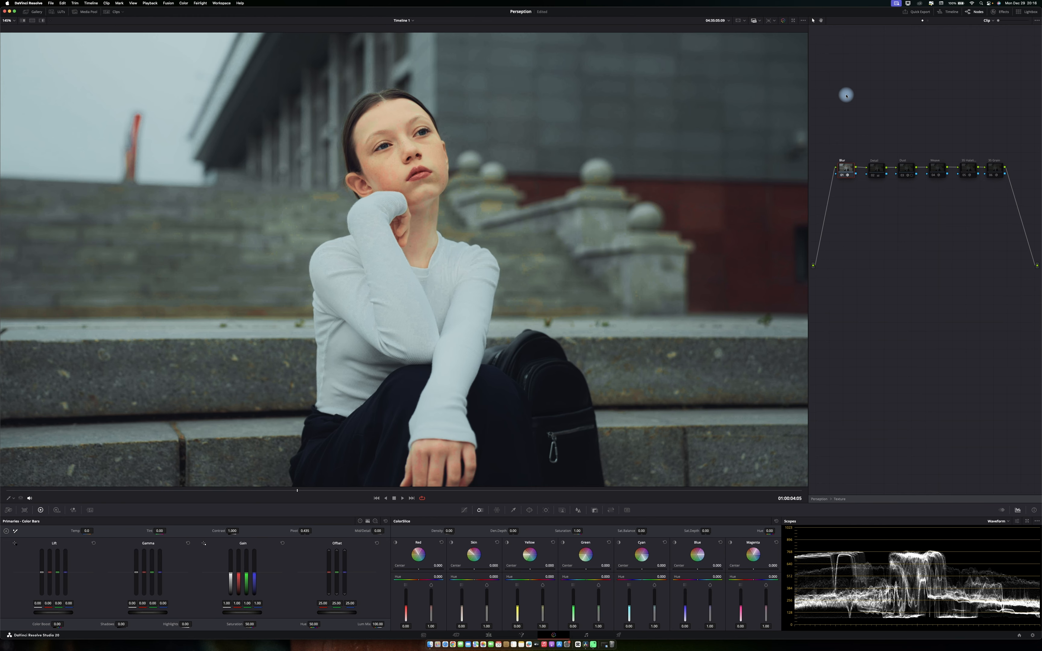
click(873, 167)
key(super+d)
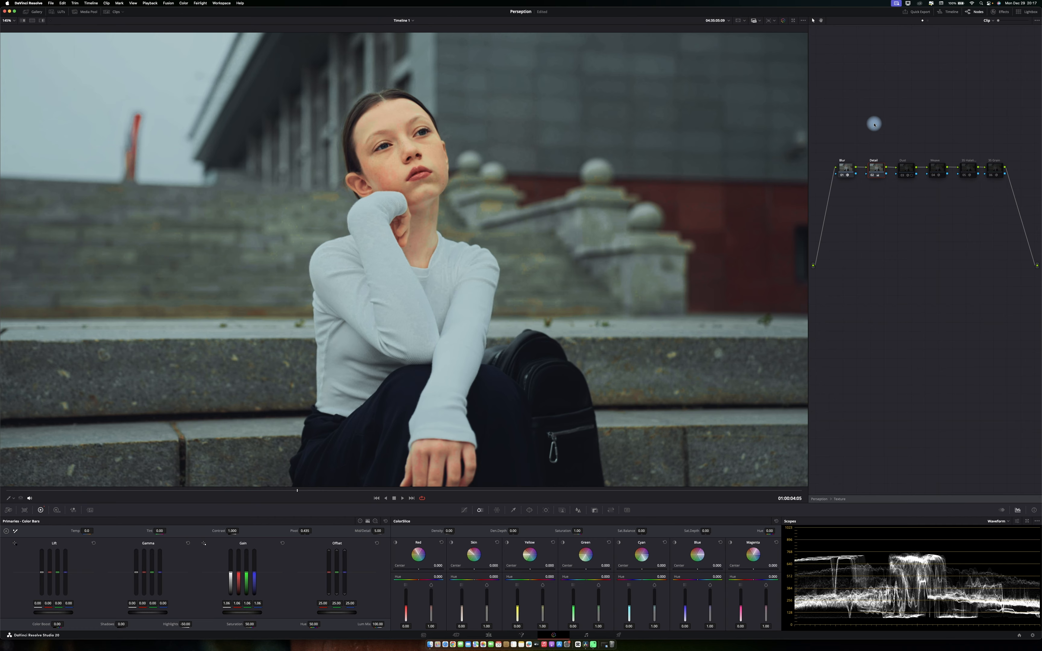
Enable the Dust and Weave nodes inside the compound, previewing the result full-screen.
click(906, 170)
click(530, 510)
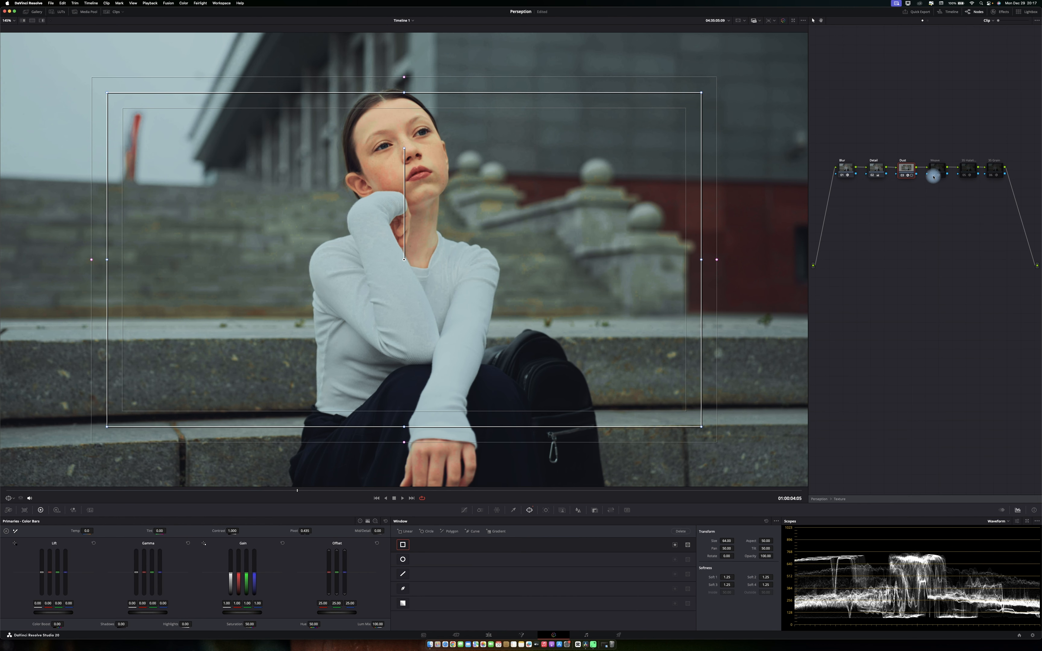
click(874, 168)
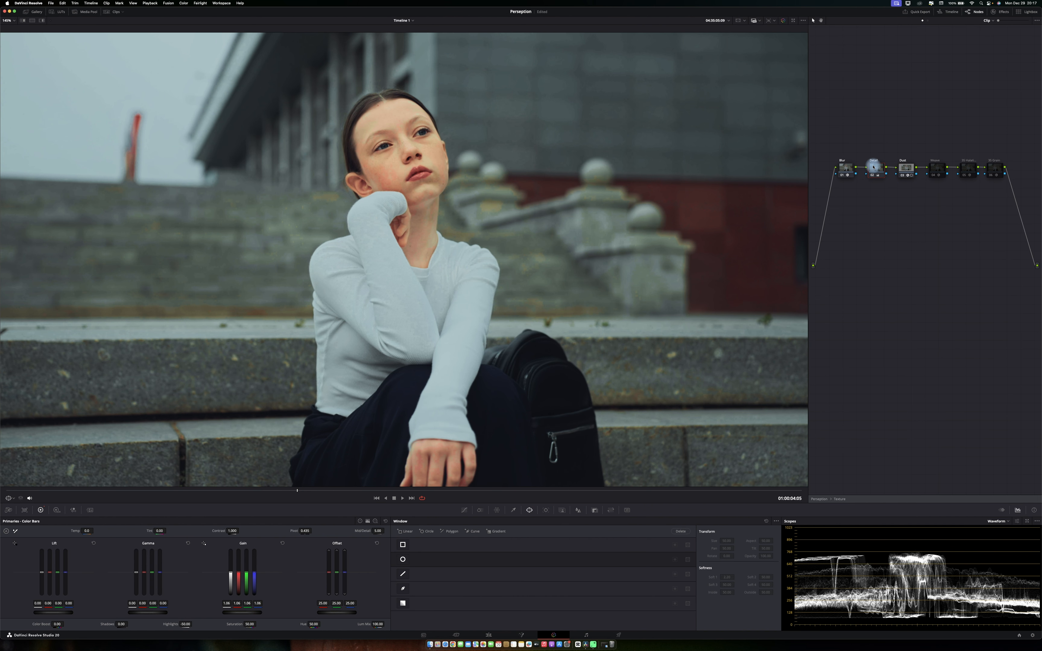
click(934, 174)
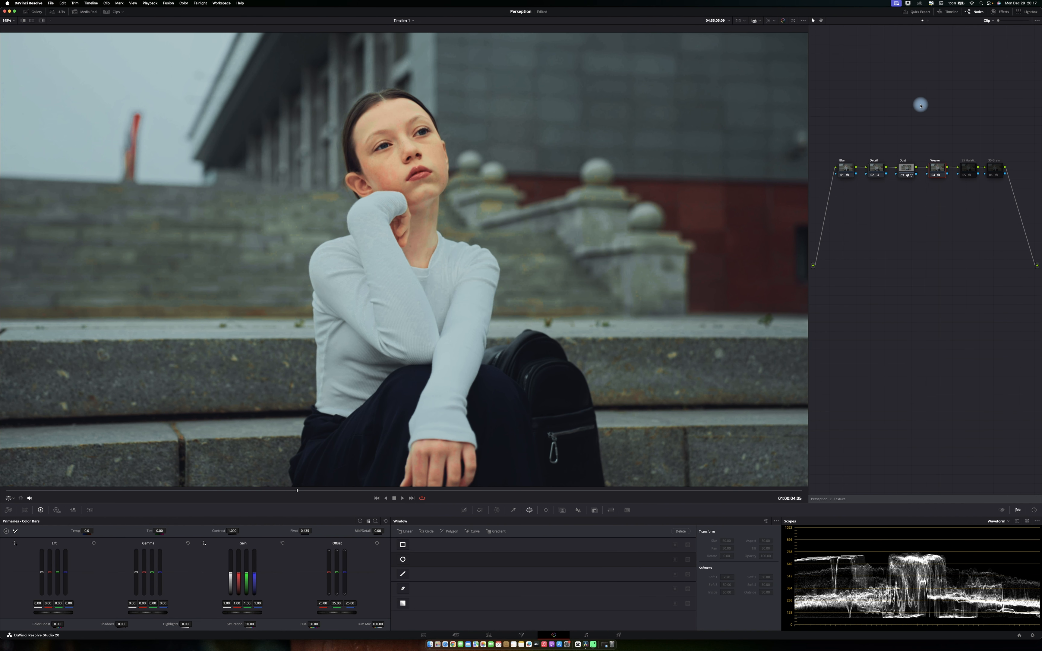
key(p)
key(super+d)
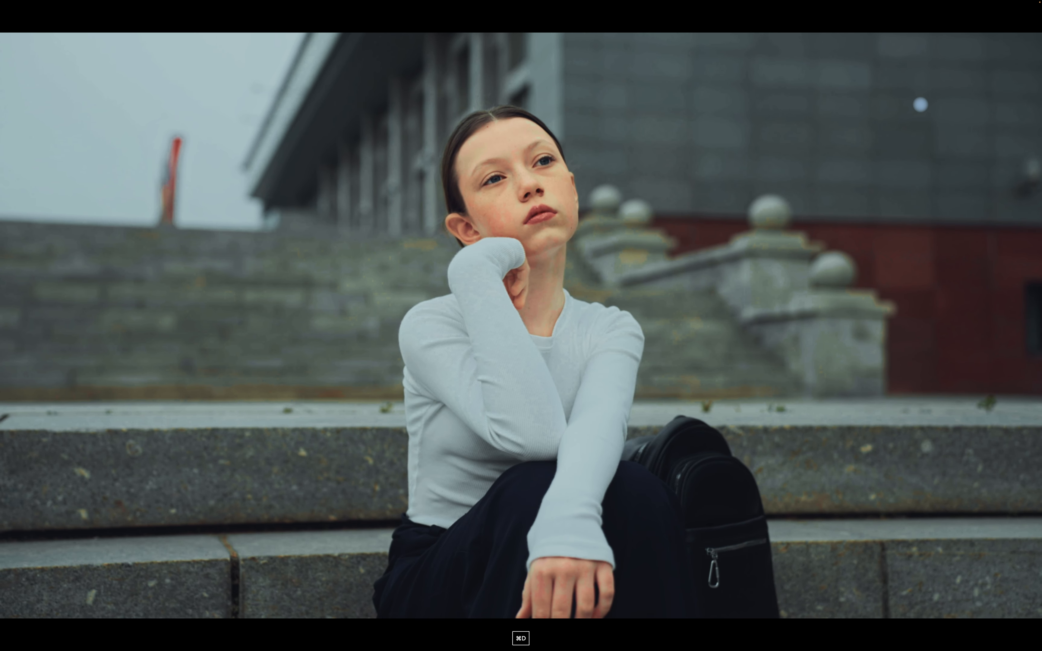
key(super+s)
key(p)
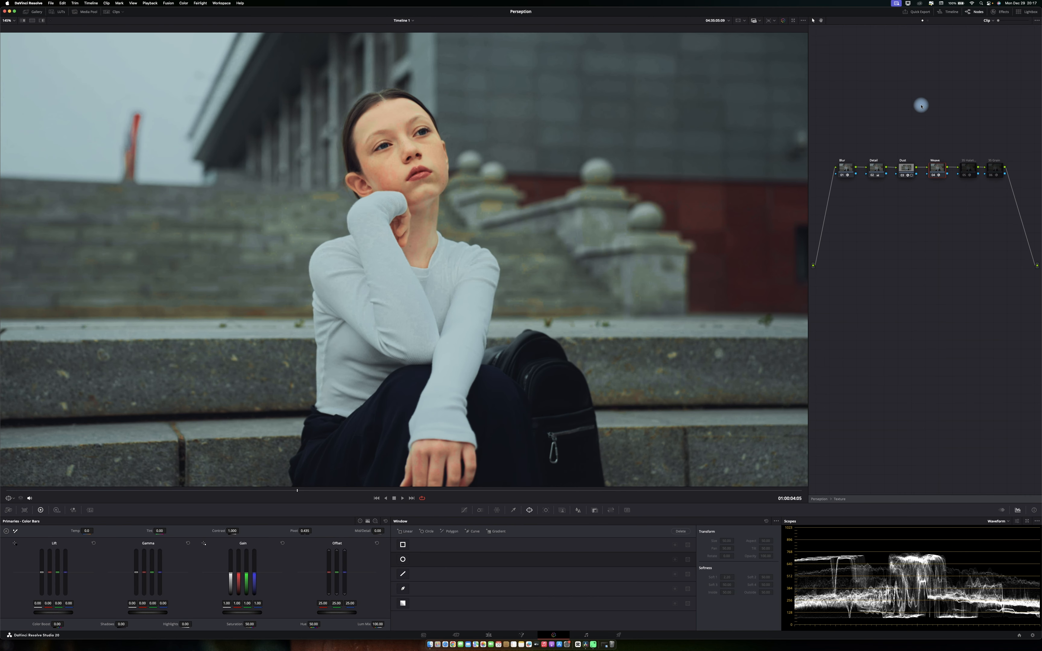
Enable the remaining two nodes at the end of the compound chain.
click(970, 169)
click(966, 175)
click(995, 169)
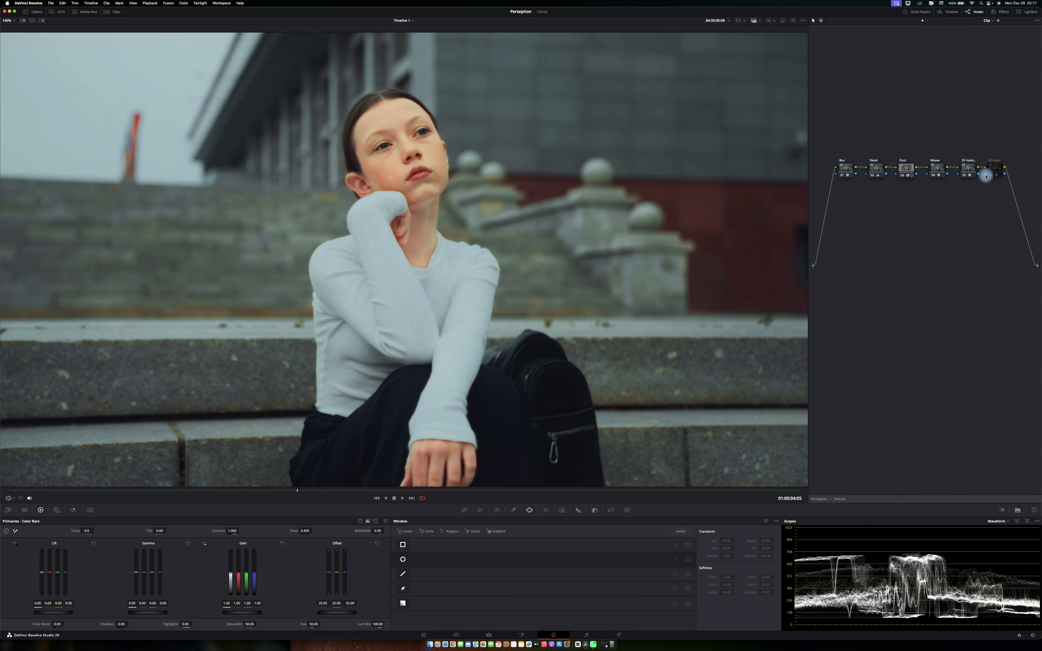
click(989, 175)
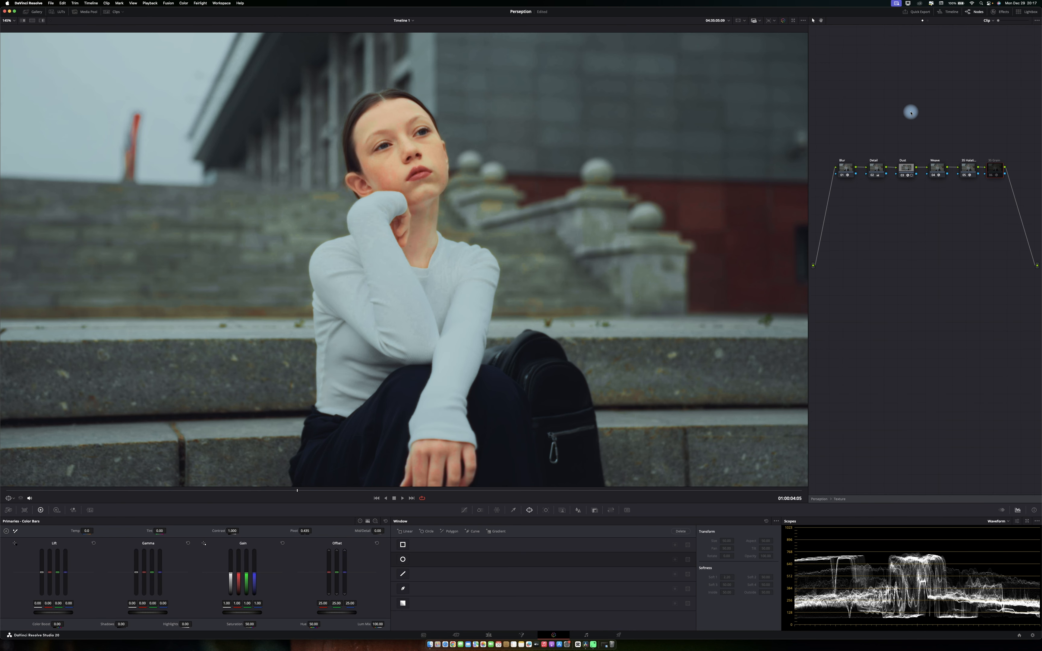
Set the Film Look Creator's global Blend to 1.000 on the last compound node.
right_click(893, 95)
click(901, 82)
click(965, 168)
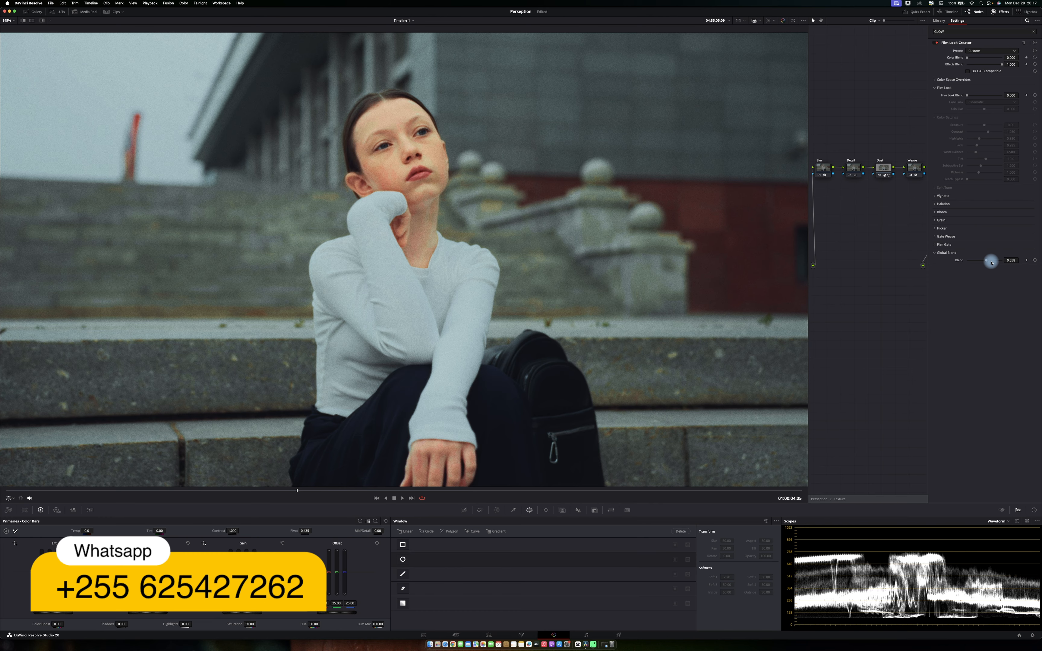
drag(994, 259, 1014, 260)
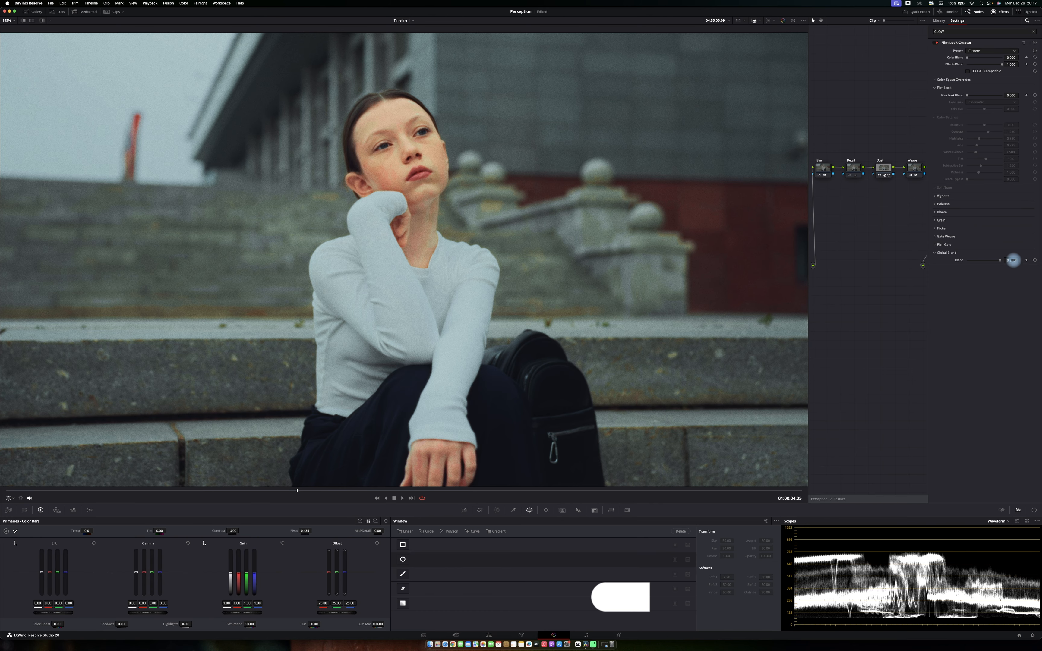
Return to the main node tree and close the Effects panel.
right_click(896, 59)
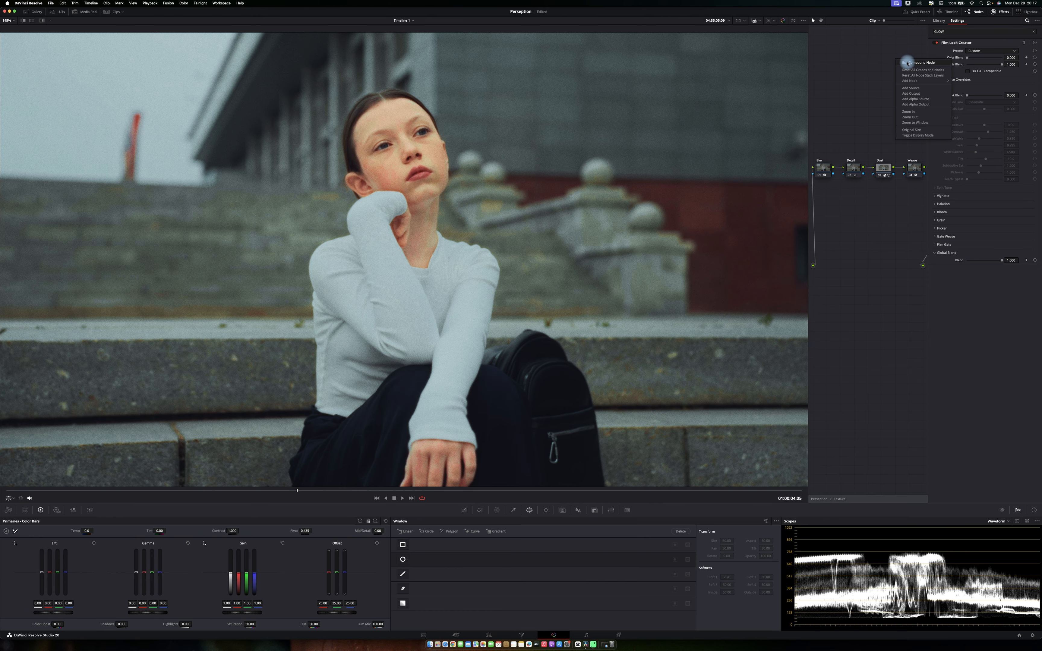
click(907, 63)
click(1002, 11)
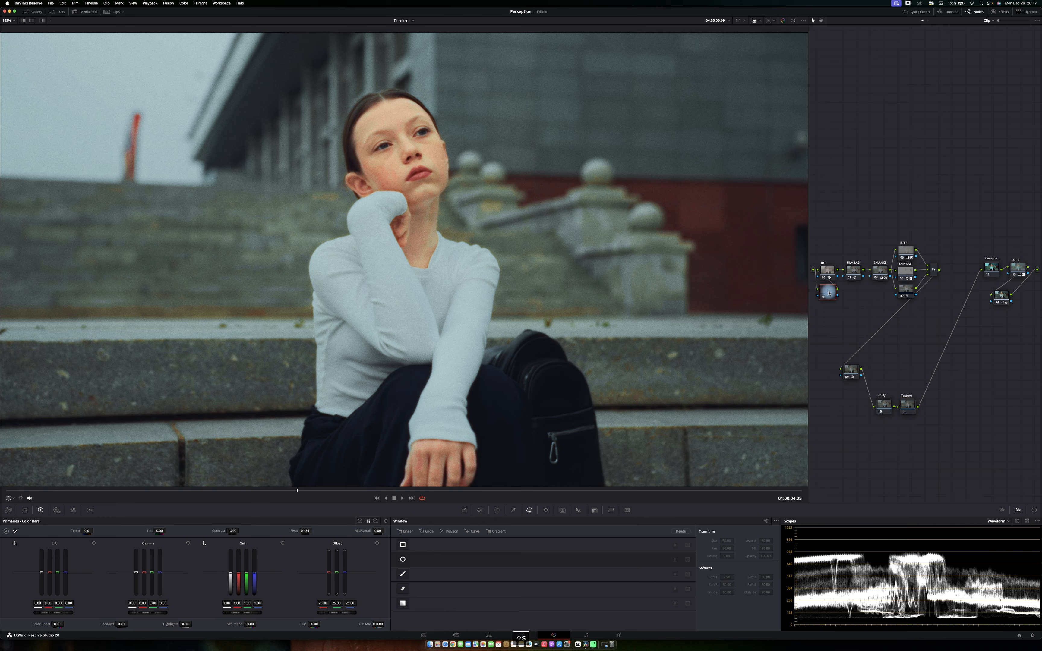
Add a new serial node below the IDT node and preview the image full-screen.
key(shift+s)
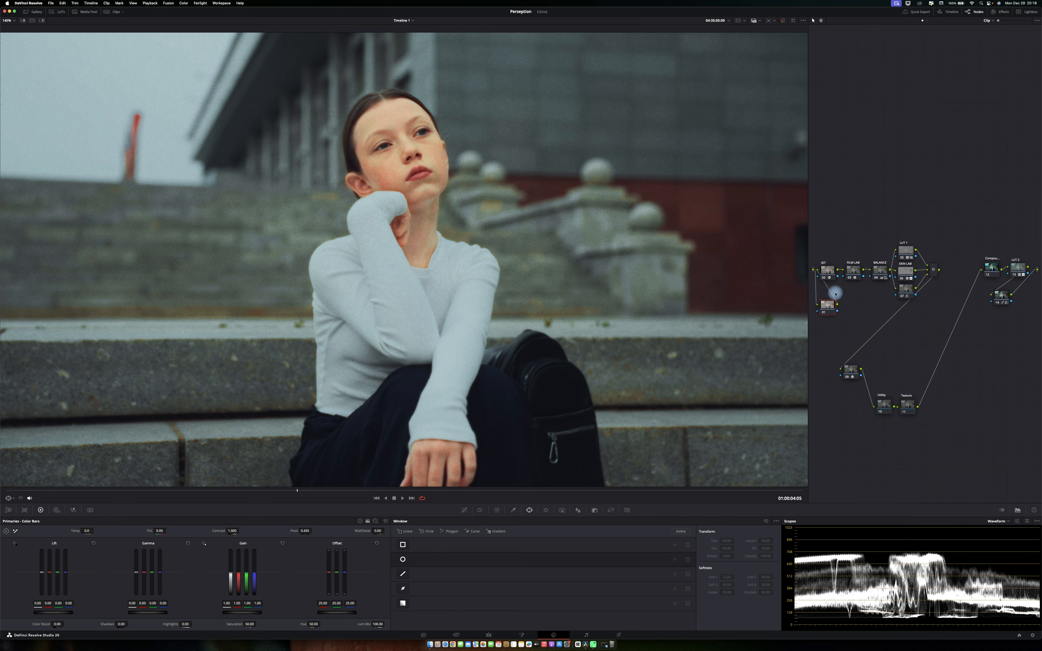
key(p)
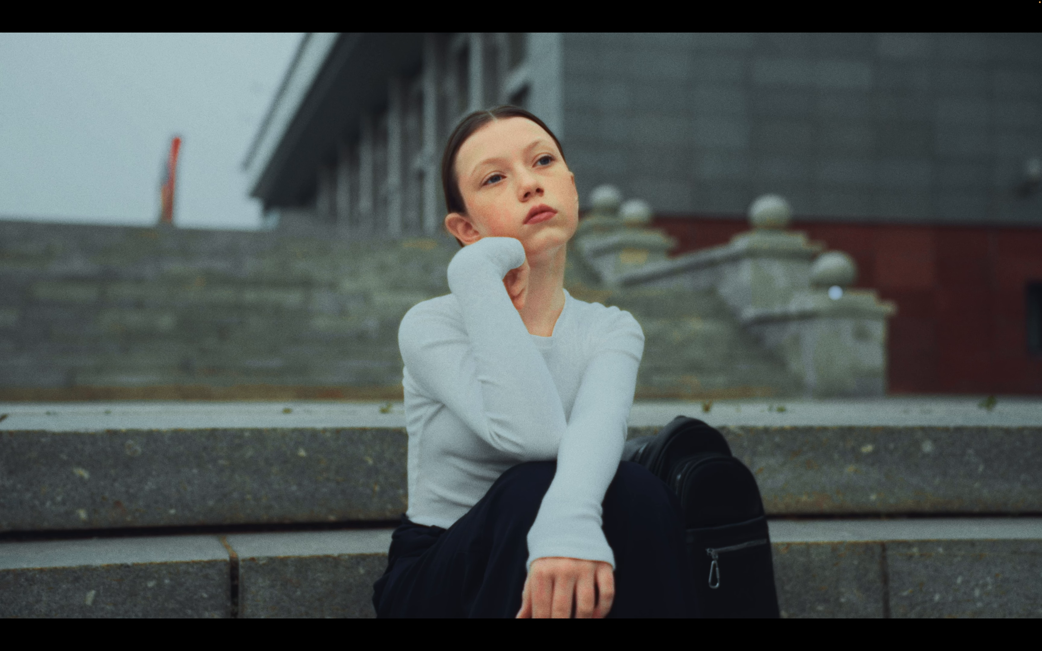
key(p)
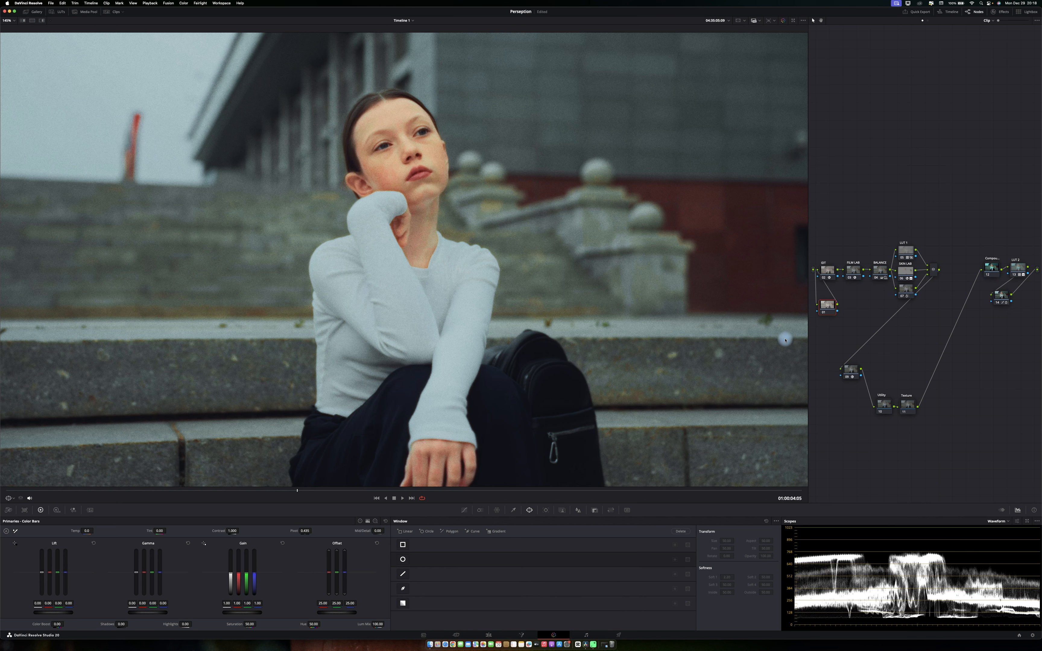
Inspect the film texture close up on the face, comparing the graded and bypassed image.
click(579, 510)
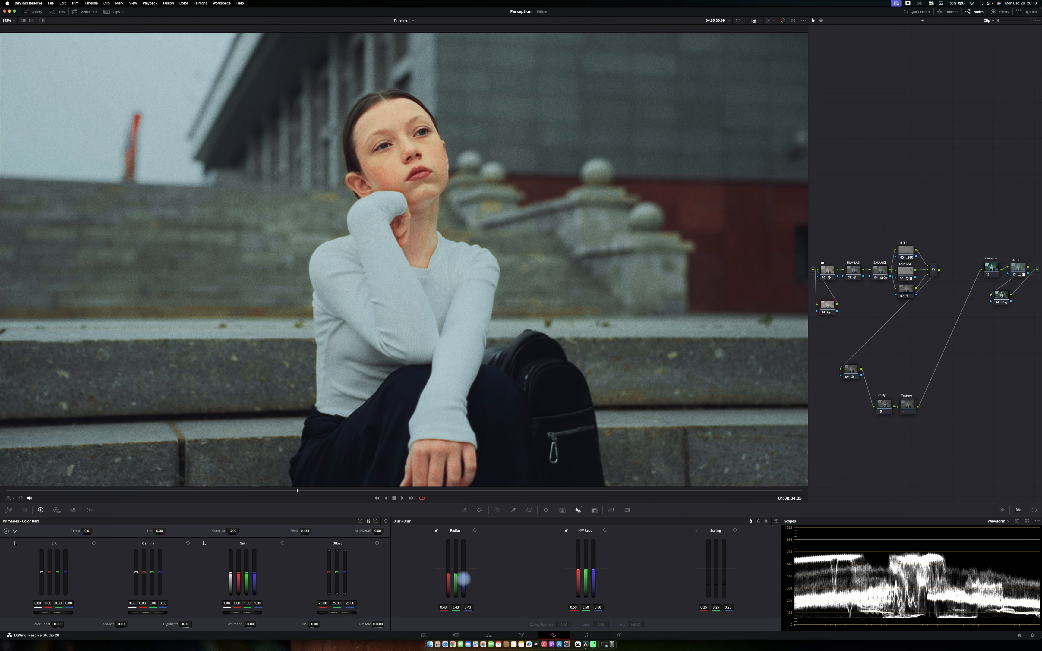
scroll(434, 226, up, 5)
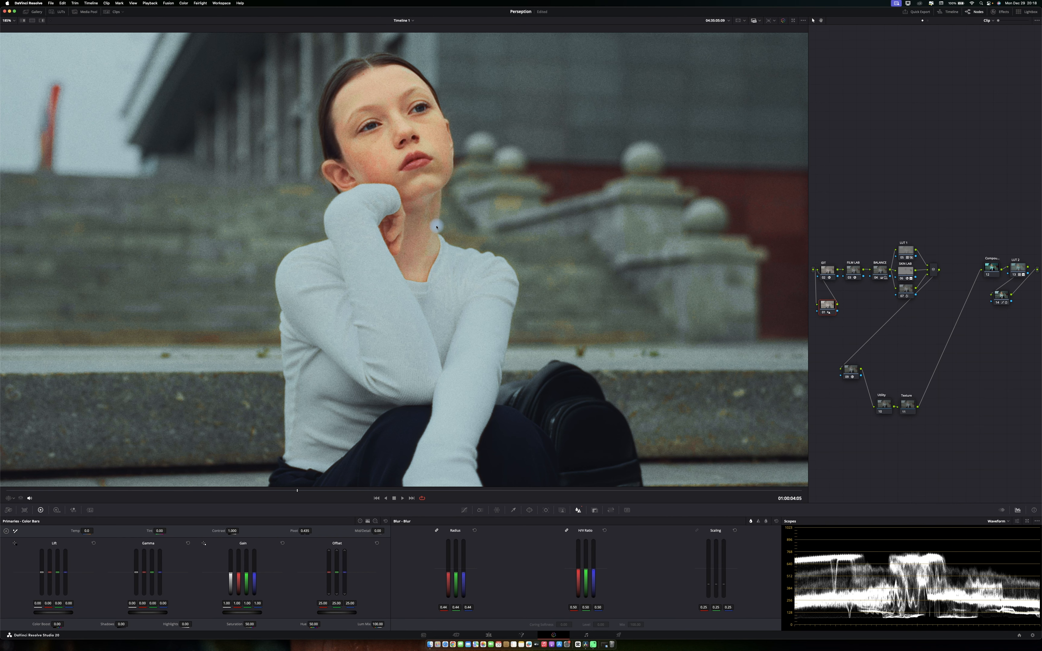
scroll(434, 226, up, 3)
scroll(433, 226, up, 10)
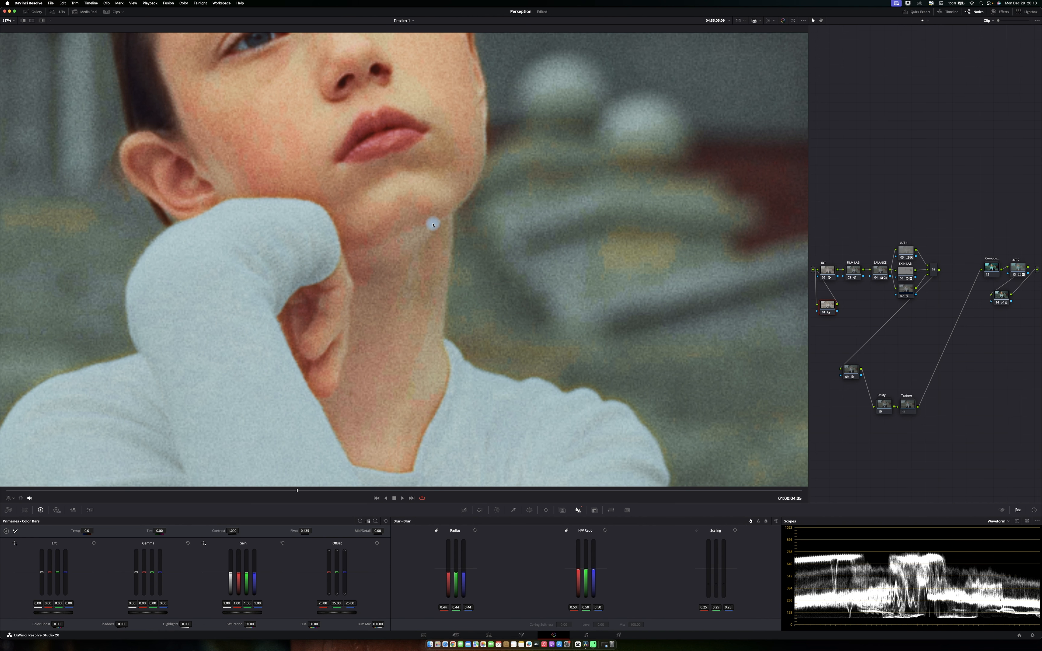
scroll(433, 226, up, 3)
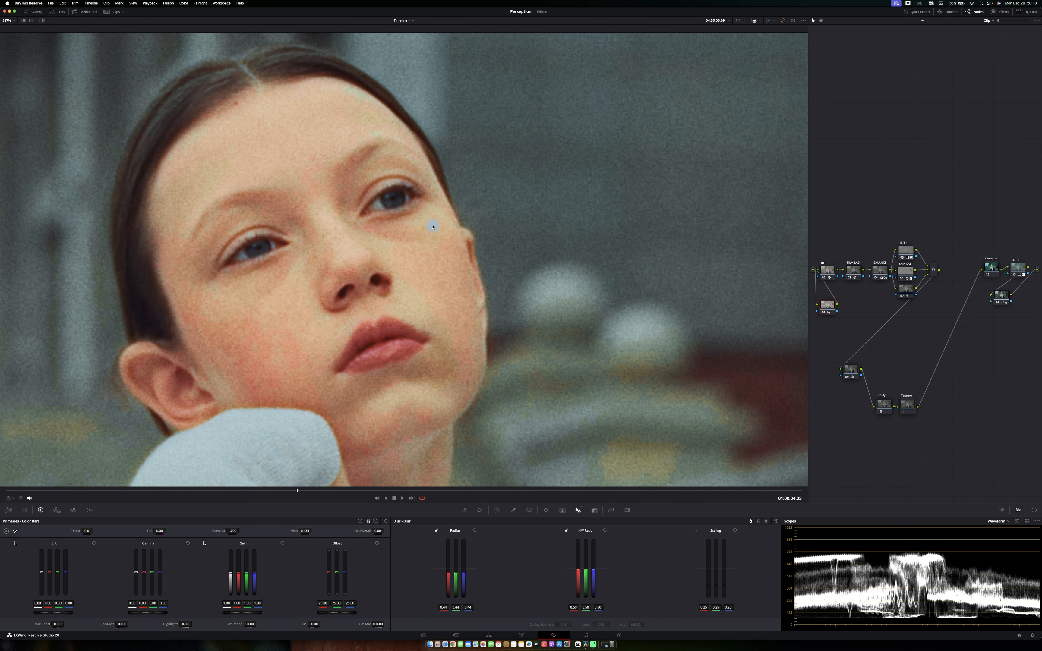
key(super+f)
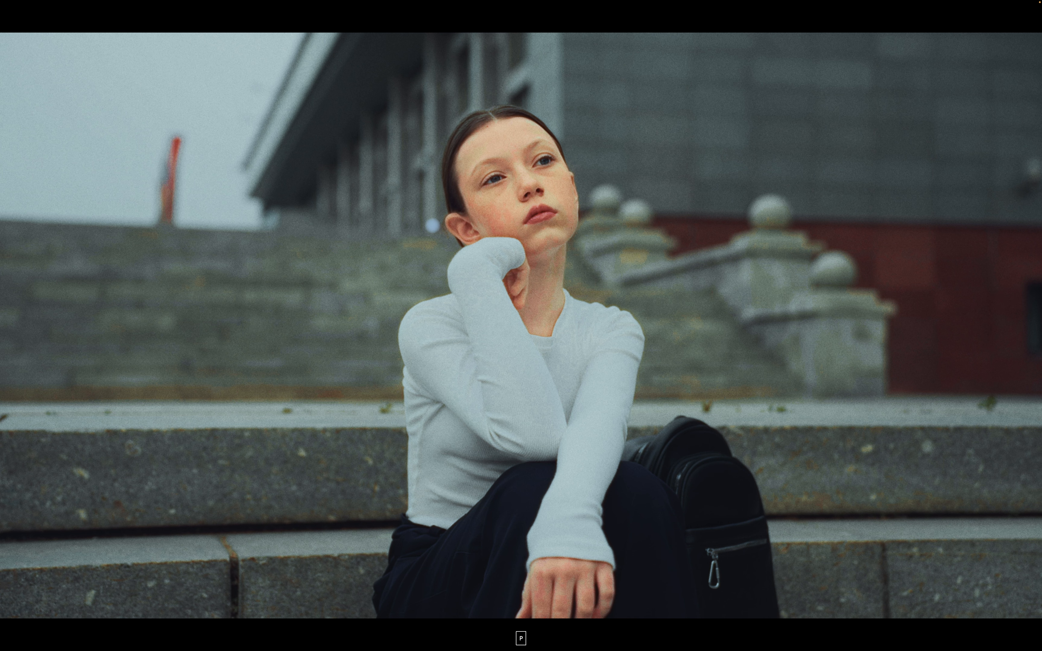
key(shift+d)
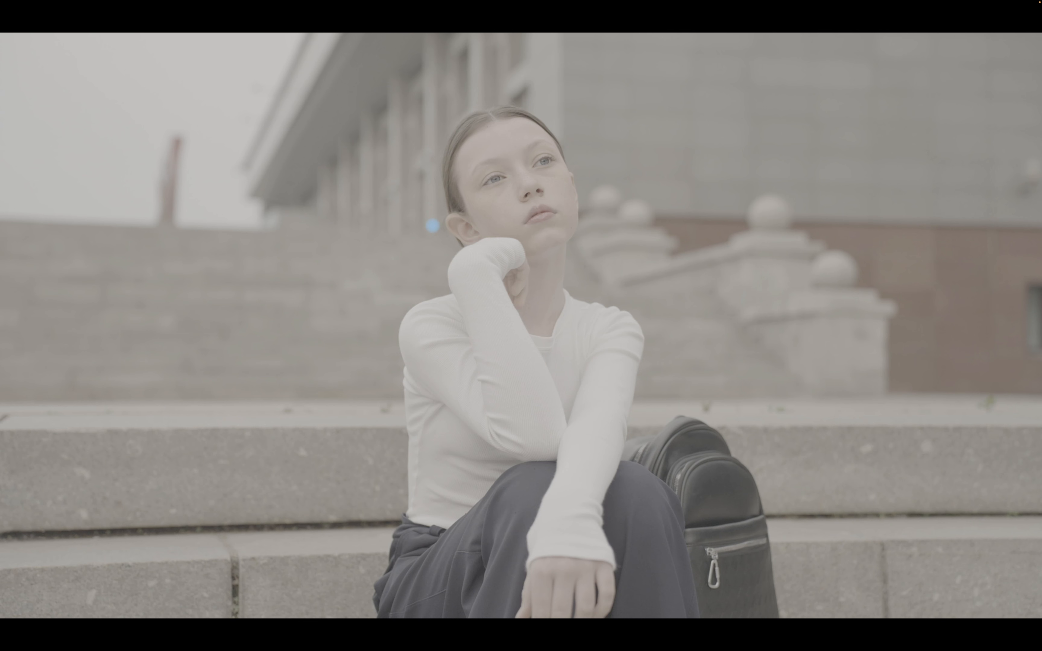
key(shift+d)
key(shift+d)
key(shift+d)
key(Escape)
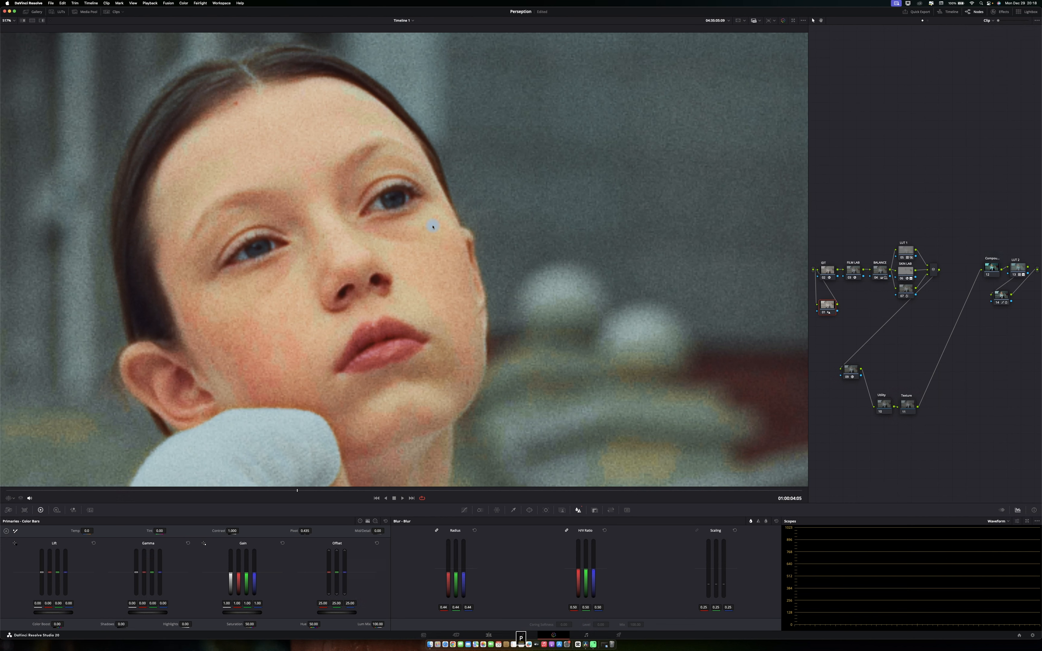
key(cmd+s)
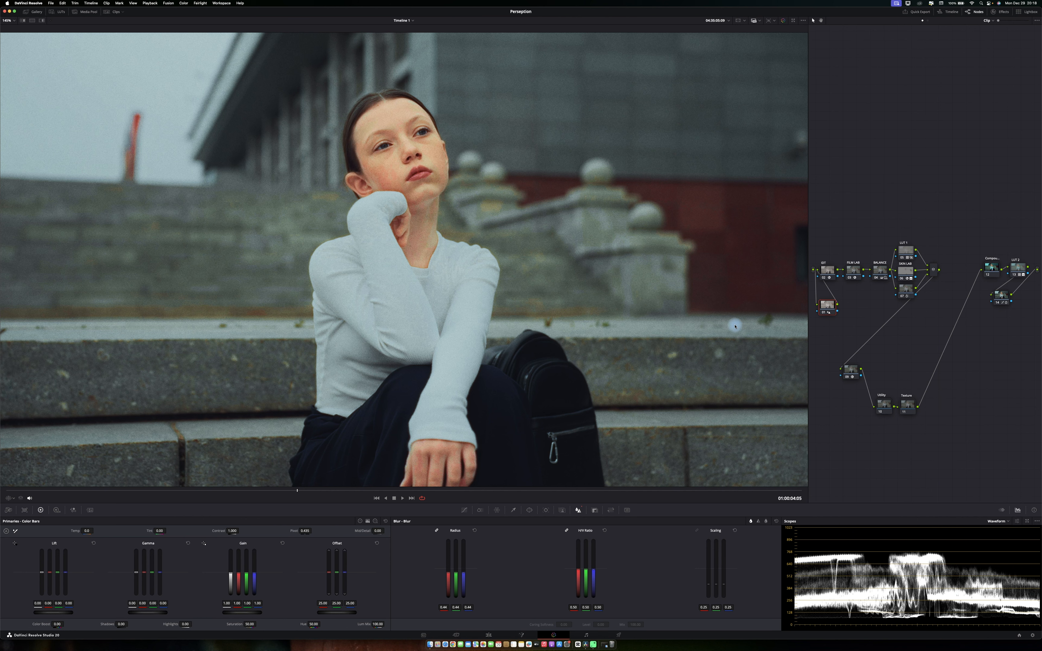
Rearrange the lower branch nodes in the node graph.
drag(953, 397, 959, 364)
drag(852, 373, 917, 382)
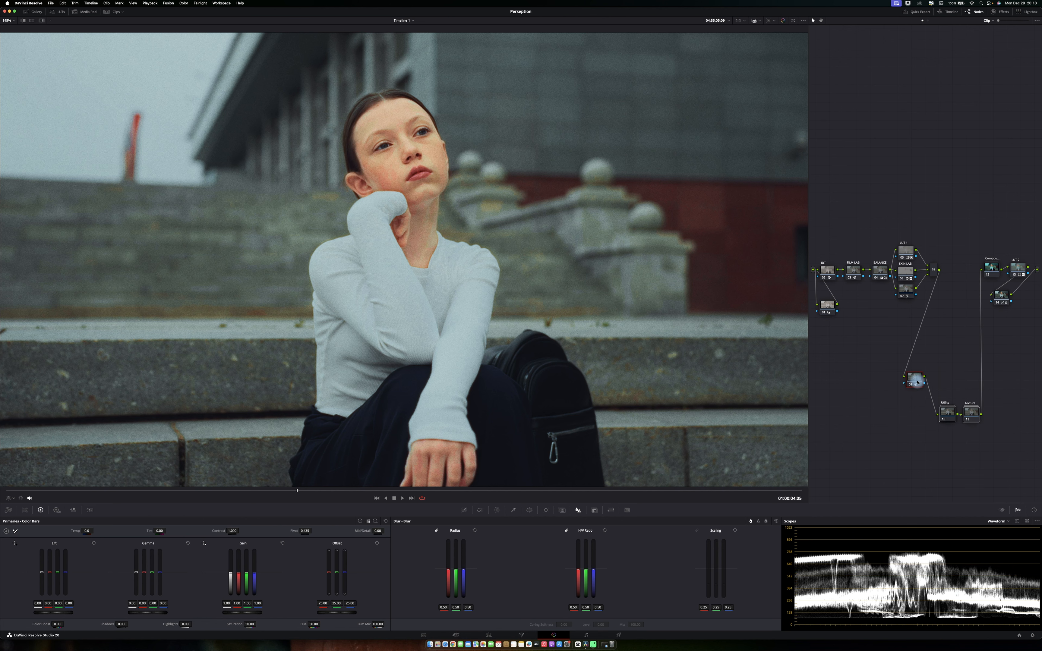
Add another serial node beneath the new node and lower the red and skin sliders in ColorSlice.
click(825, 304)
key(shift+s)
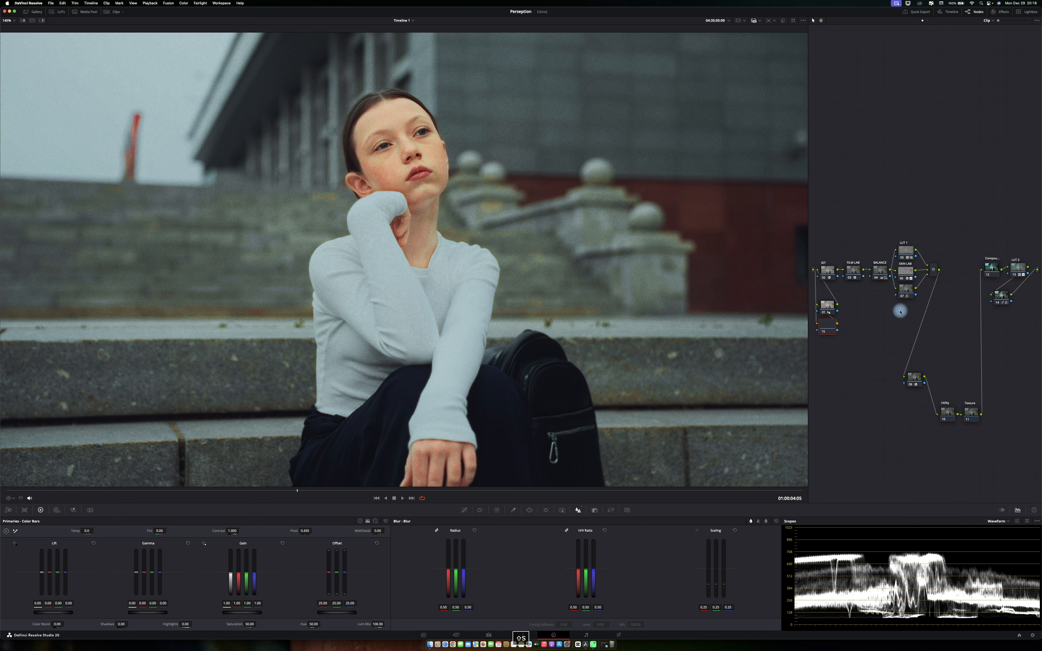
click(483, 510)
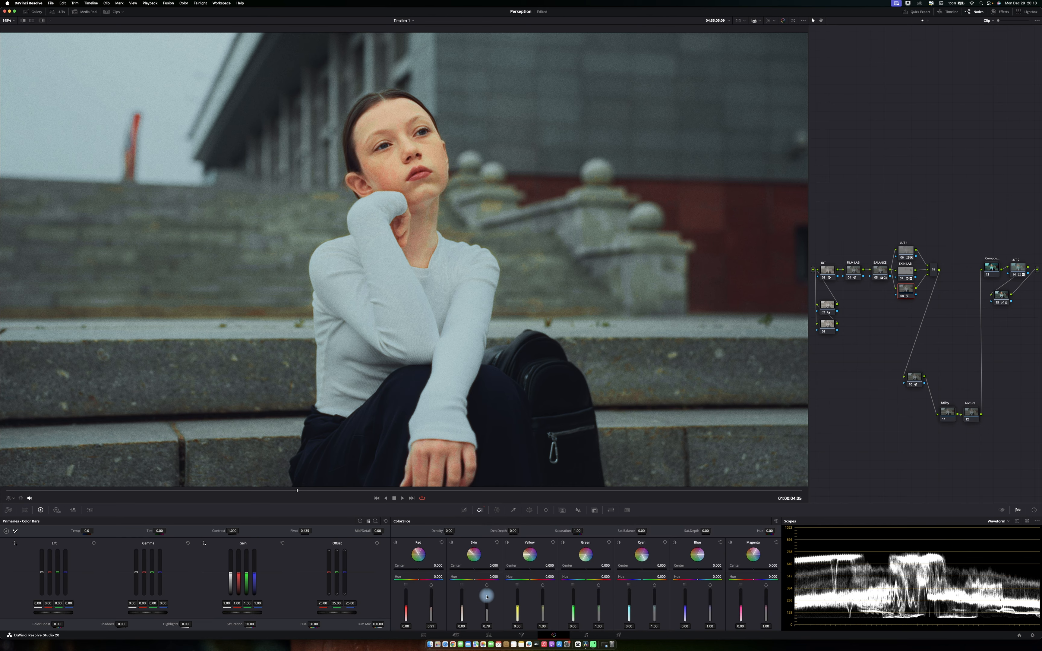
drag(486, 616, 486, 617)
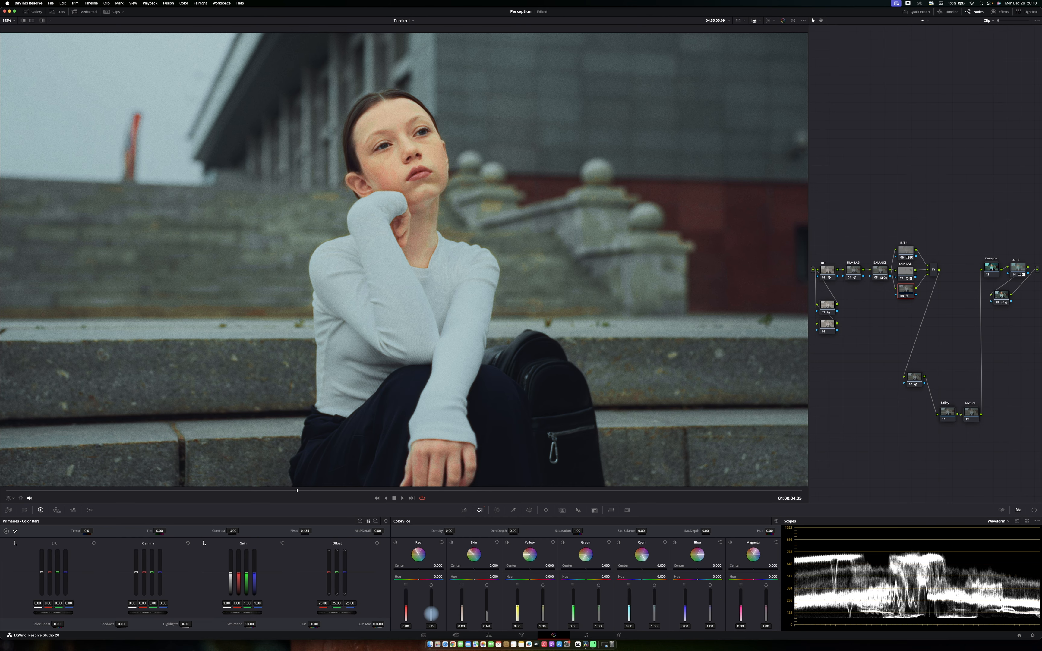
drag(462, 617, 406, 614)
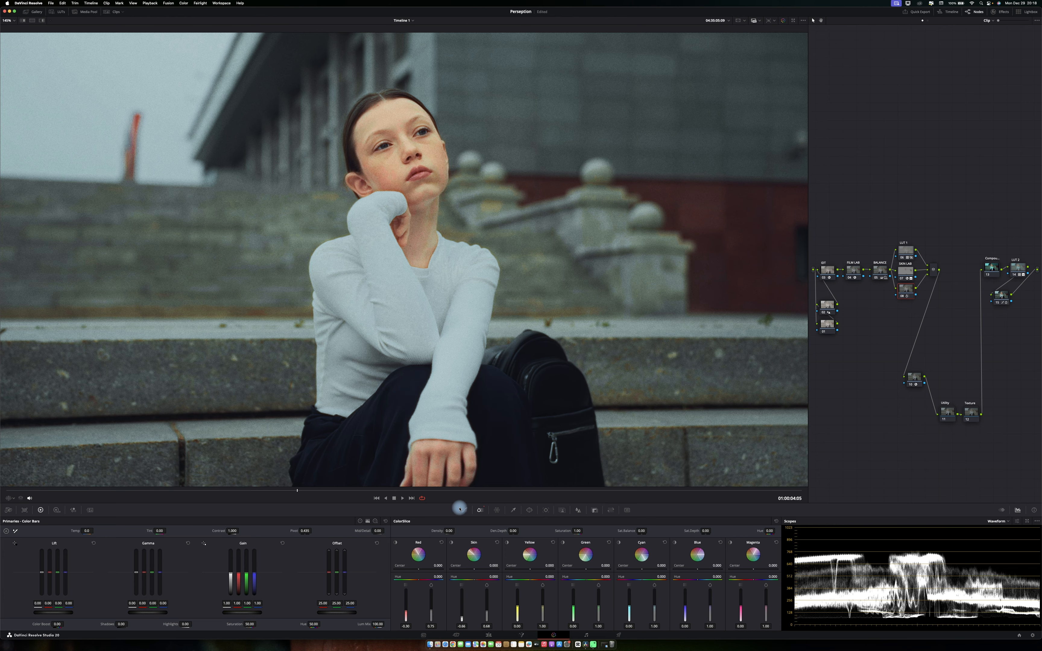
On the lowest new node, set the Spatial NR luma threshold to 1 and chroma threshold to 11.
click(899, 296)
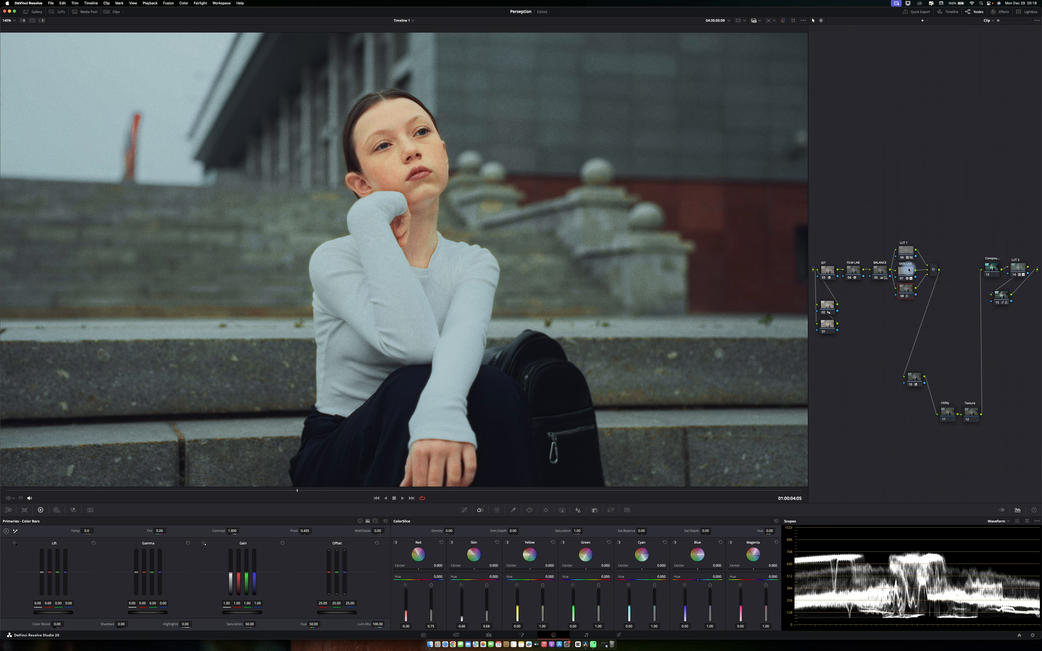
click(827, 324)
click(90, 509)
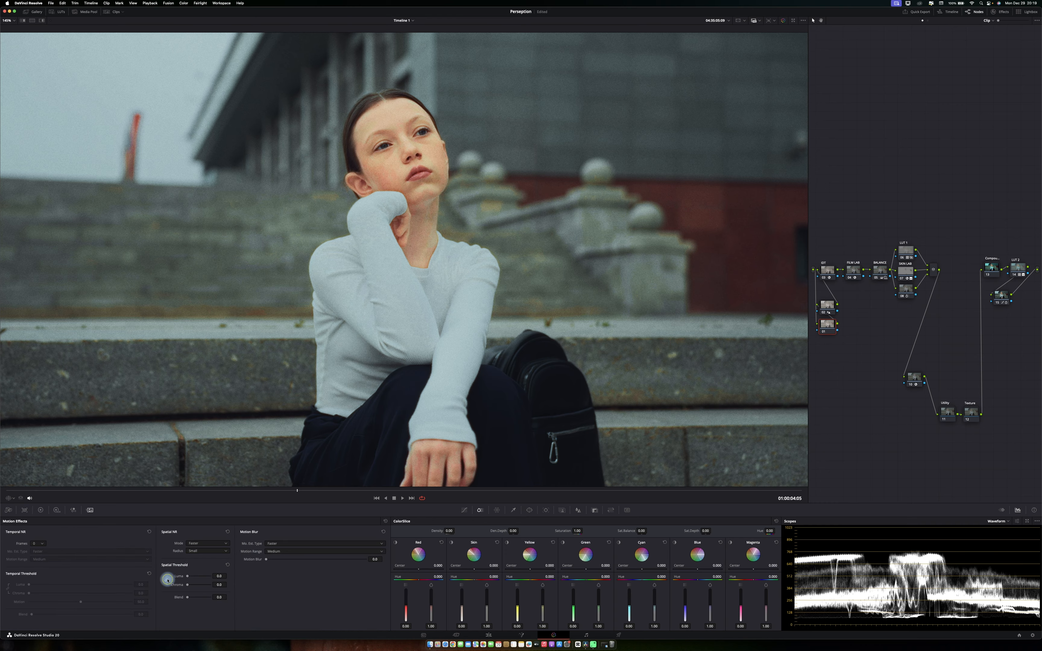
double_click(215, 575)
text(1)
click(269, 587)
double_click(219, 585)
text(11)
click(260, 587)
Set Temporal NR to 2 frames and its luma threshold to 22.
click(43, 544)
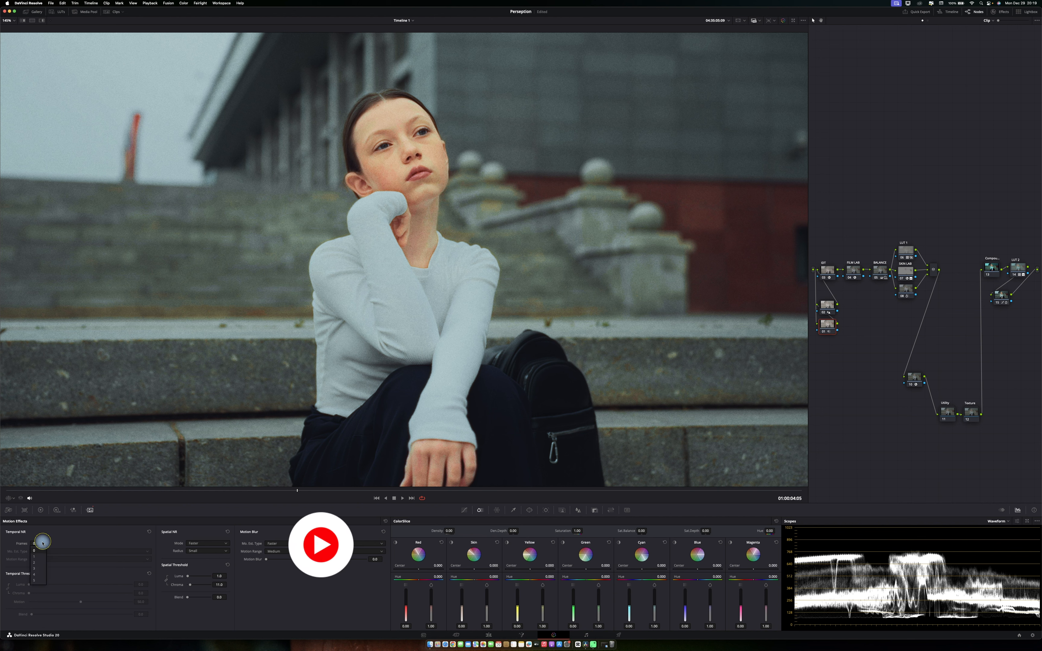
click(34, 563)
double_click(141, 585)
text(2)
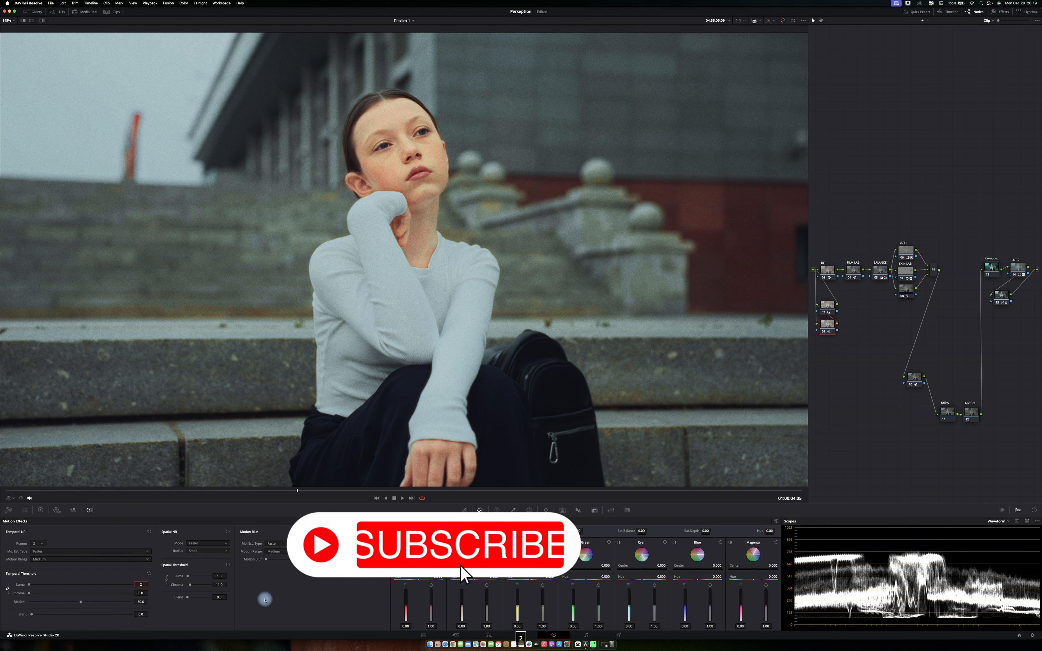
text(2)
click(265, 599)
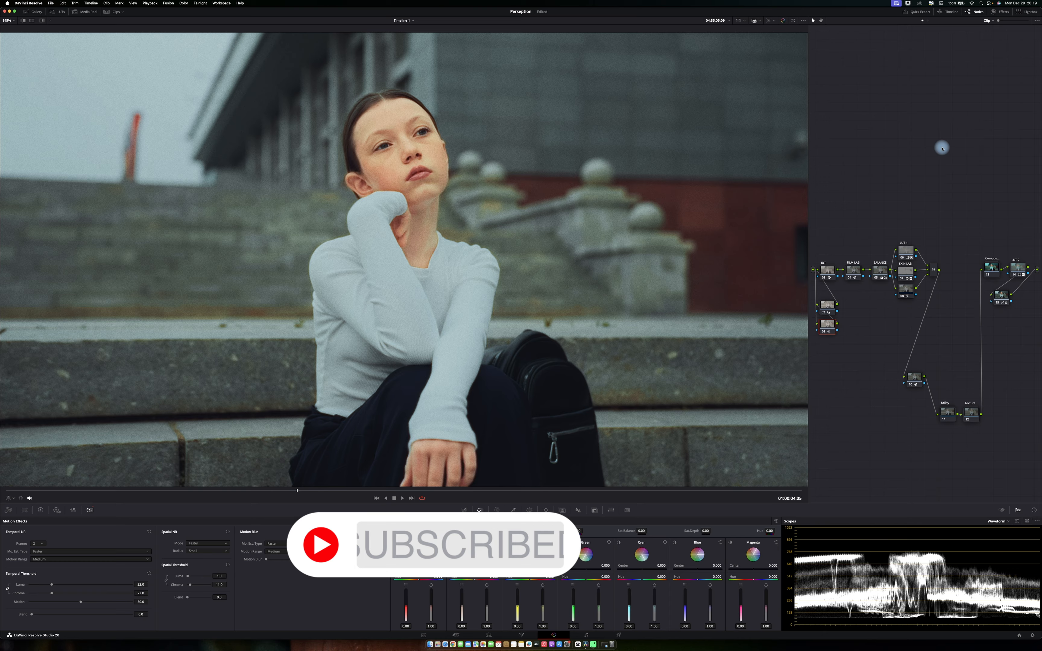